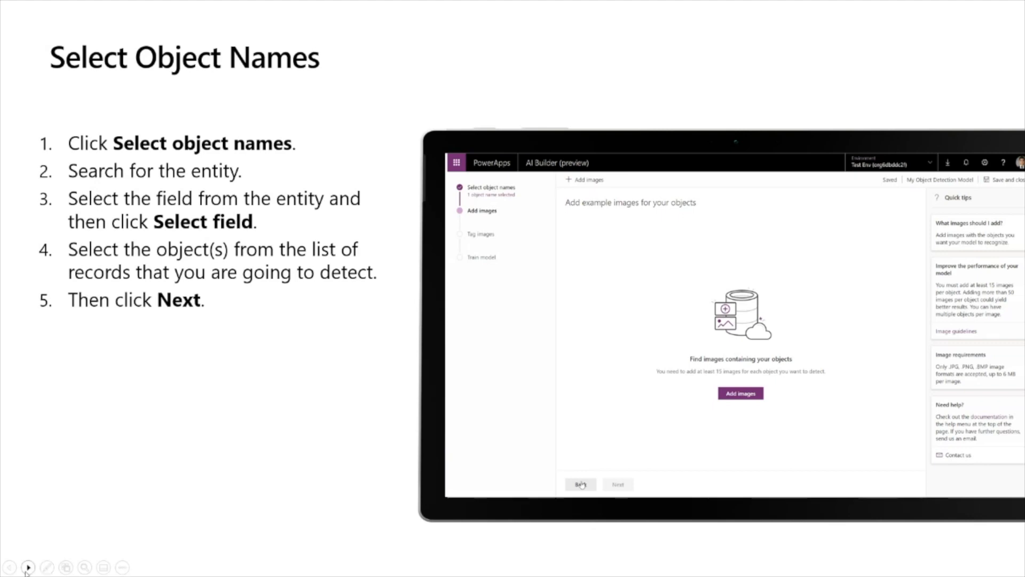
pyautogui.click(26, 572)
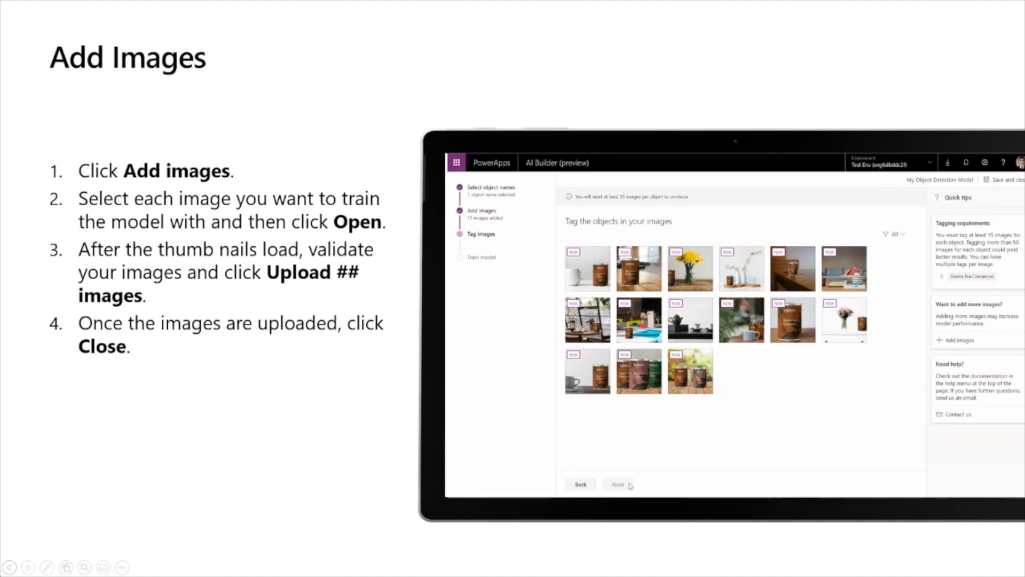
pyautogui.click(28, 573)
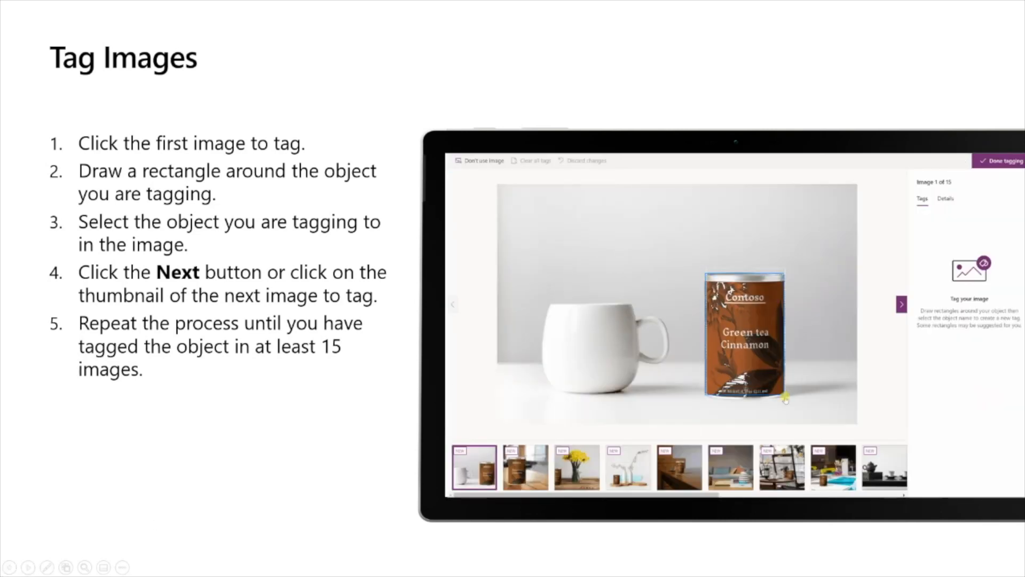
pyautogui.click(28, 568)
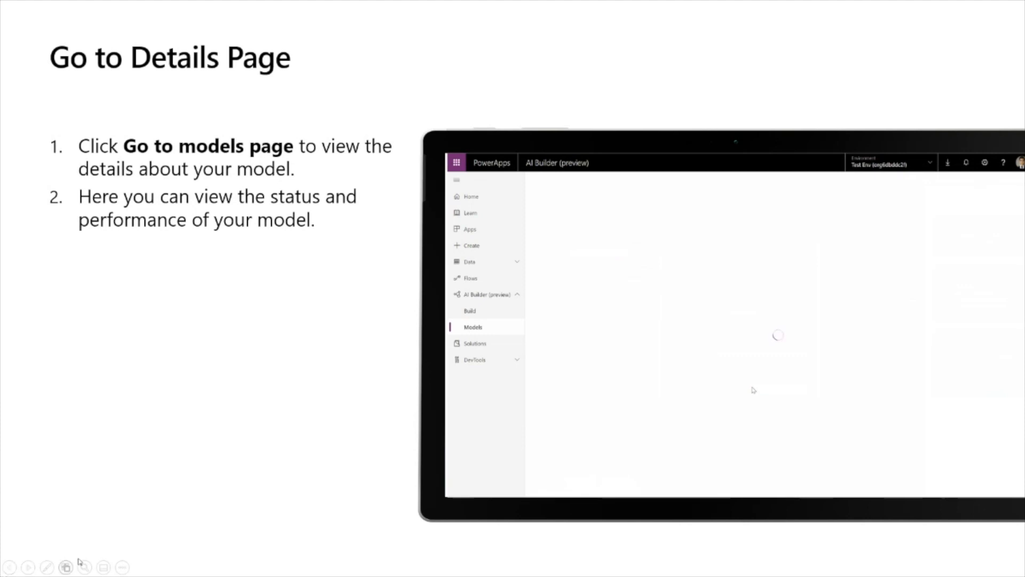
pyautogui.click(25, 570)
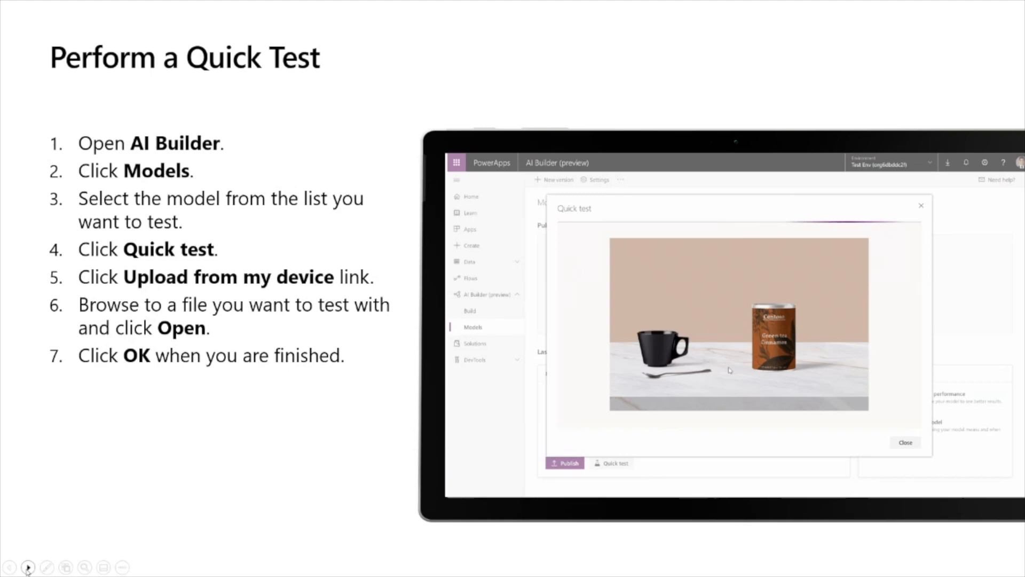
pyautogui.click(28, 568)
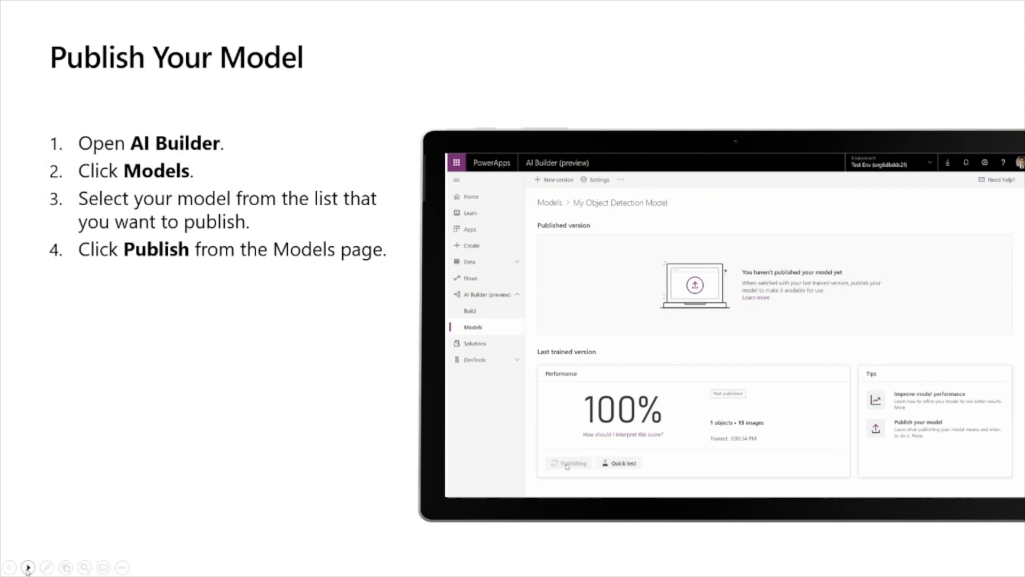
pyautogui.click(28, 568)
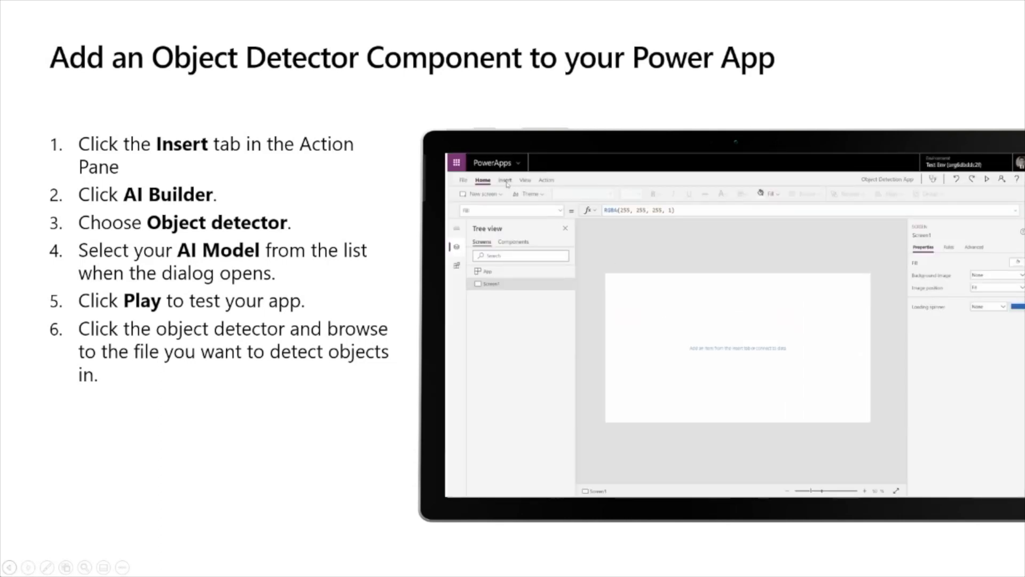
pyautogui.click(24, 570)
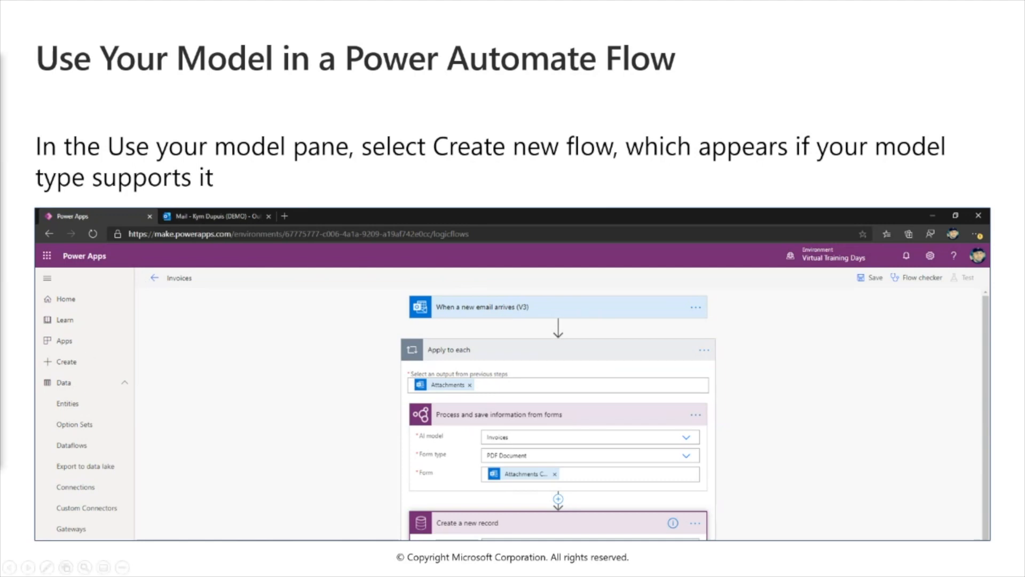
pyautogui.press('Right')
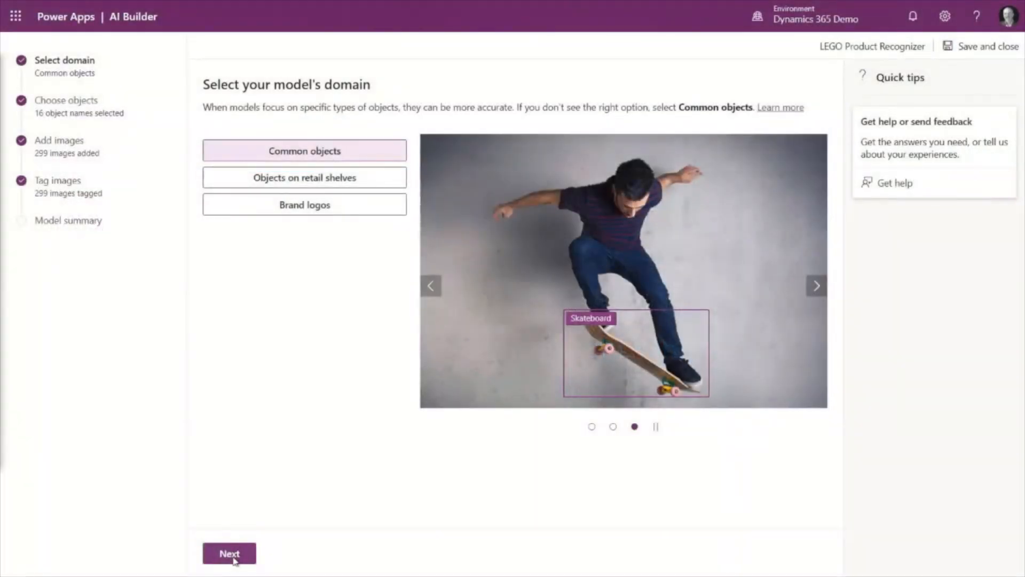
# - Keep the Common objects domain and the existing LEGO object names, and advance to the example images stage
pyautogui.click(235, 560)
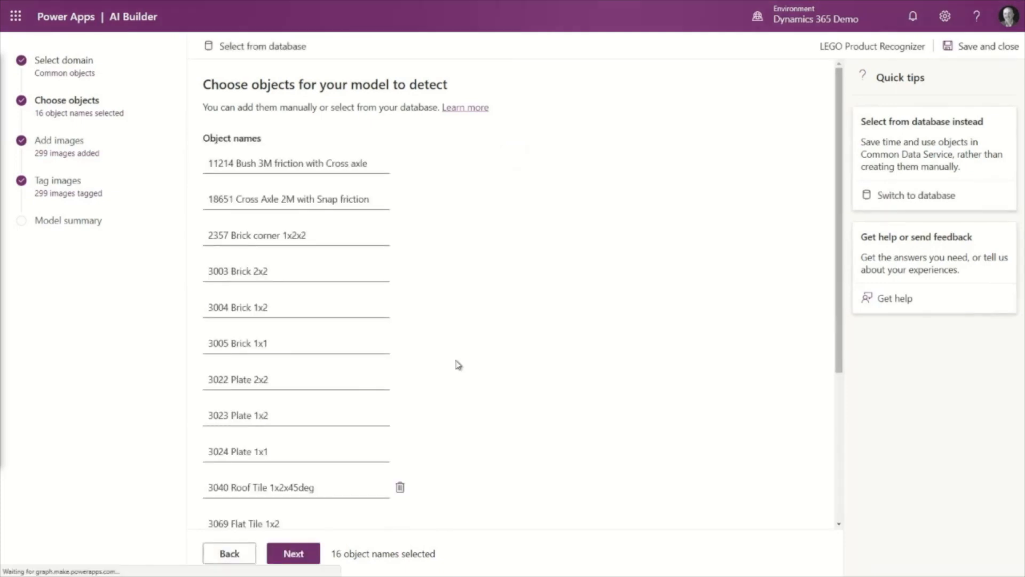
pyautogui.scroll(-4, 343, 169)
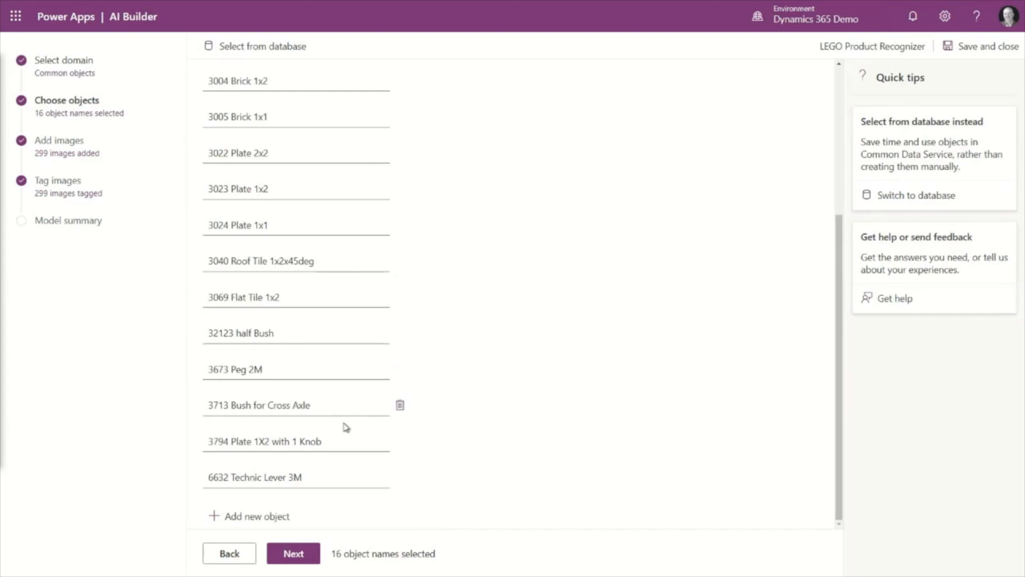
pyautogui.click(295, 555)
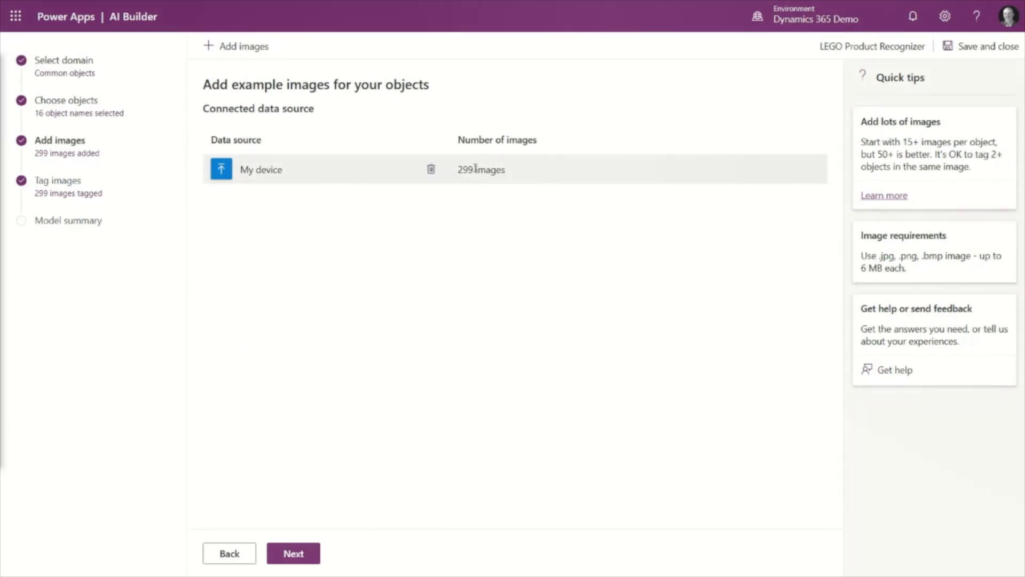
# - Start adding images from the local device and browse to the train folder inside Lego Bricks 2
pyautogui.click(215, 48)
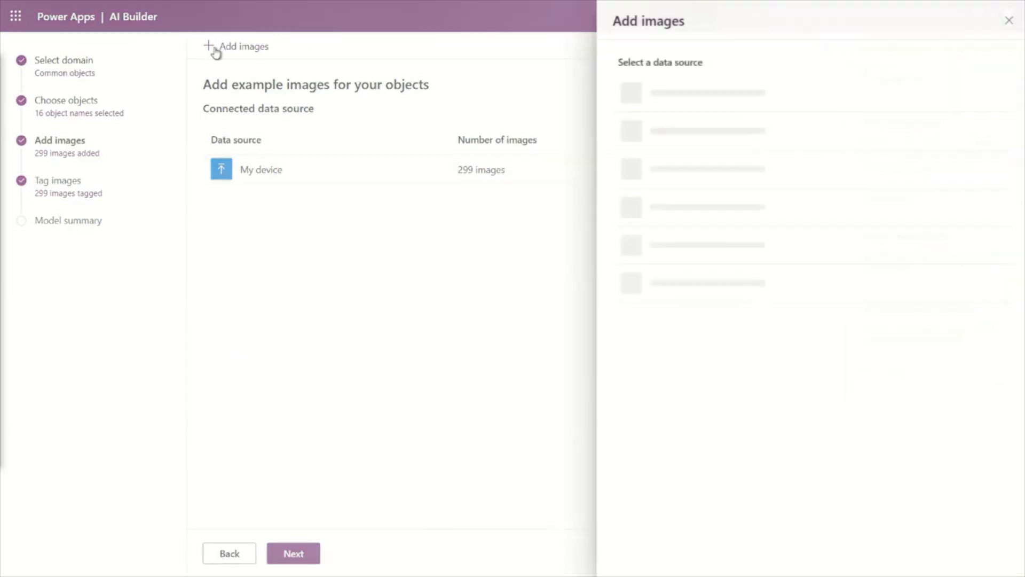
pyautogui.click(640, 99)
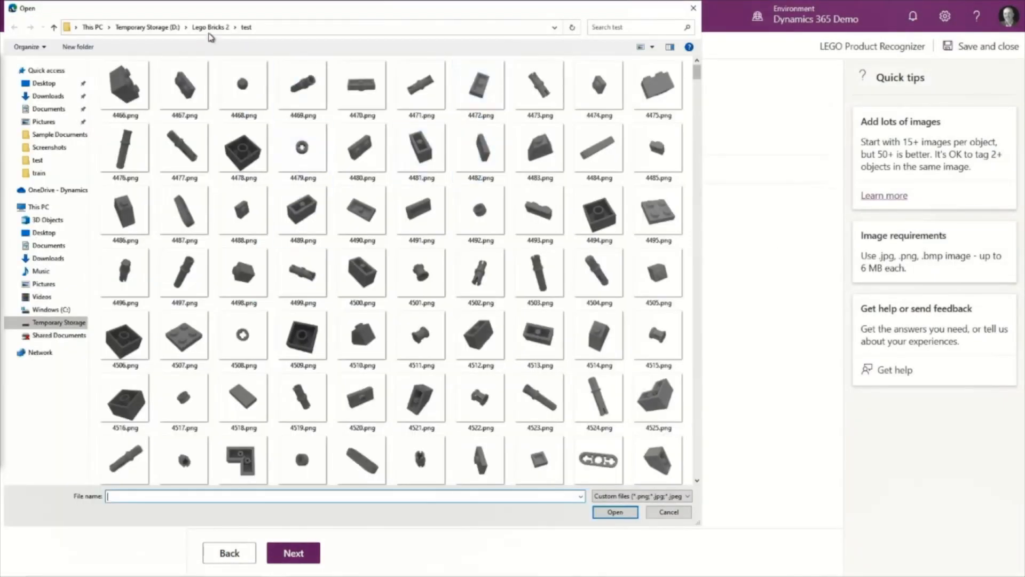
pyautogui.click(213, 32)
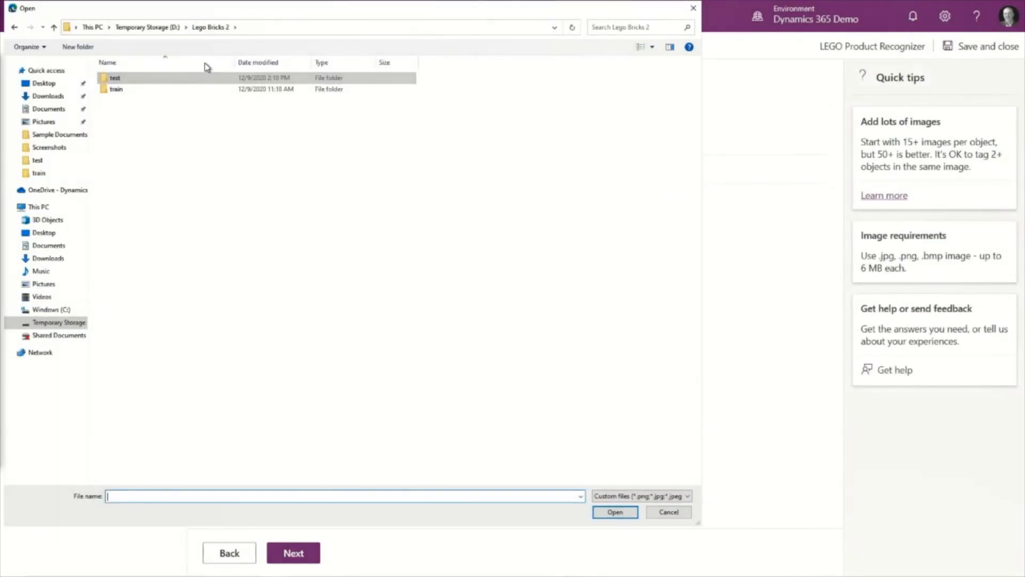
pyautogui.doubleClick(116, 89)
pyautogui.scroll(-5, 358, 291)
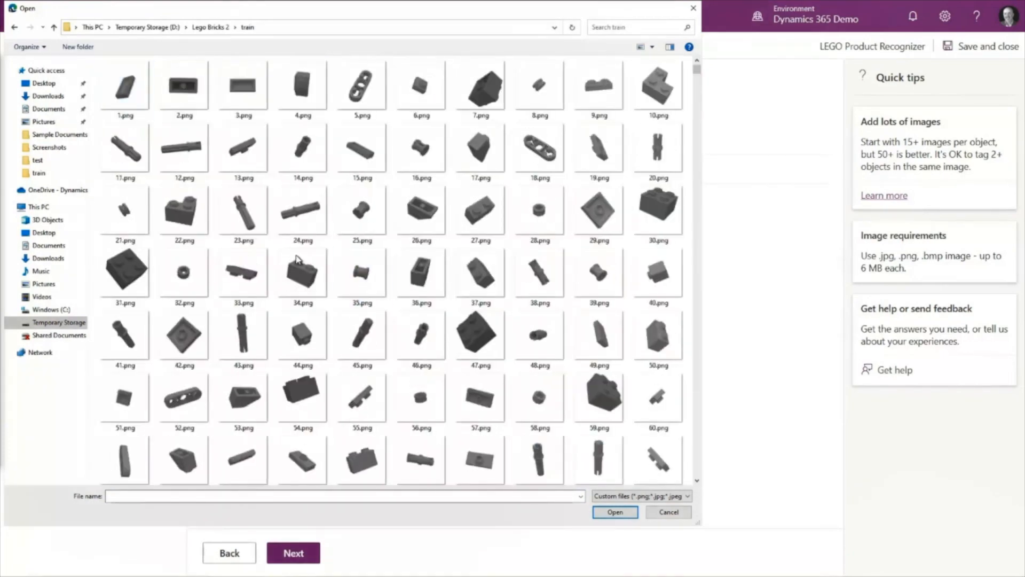
pyautogui.scroll(-17, 358, 291)
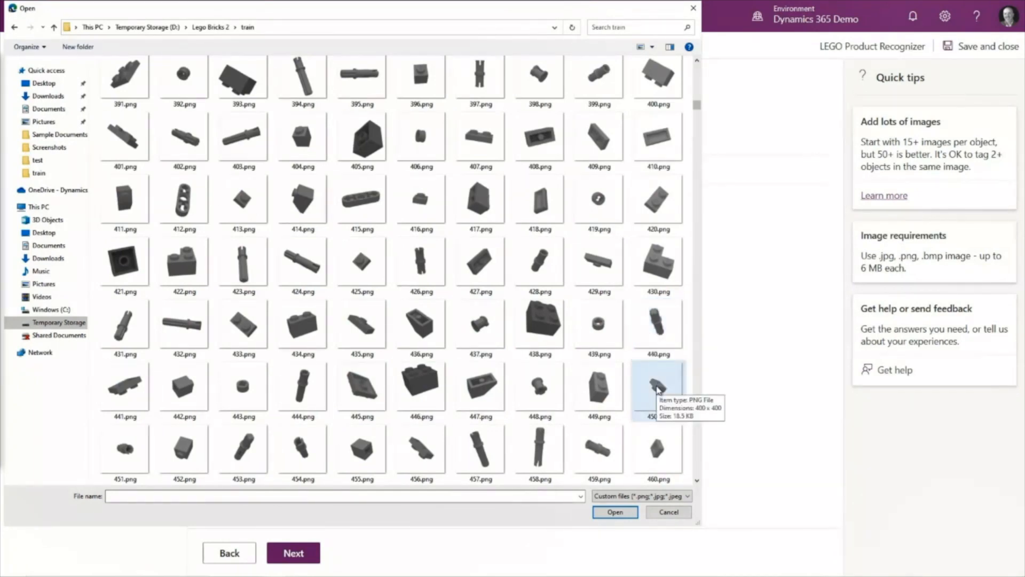
# - Upload the five training images 450.png through 454.png and close the upload summary
pyautogui.click(658, 389)
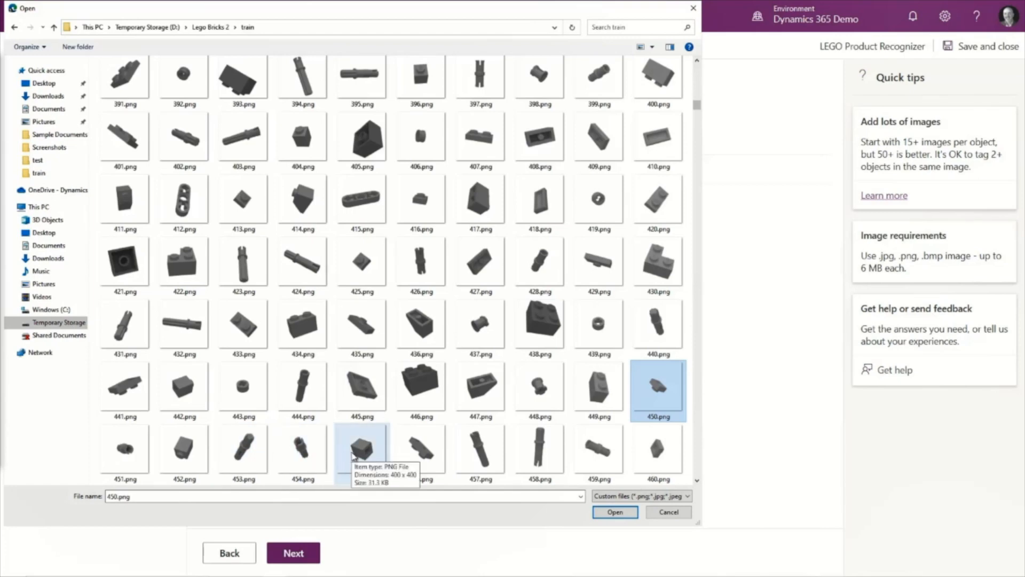
pyautogui.keyDown('shift'); pyautogui.click(310, 455); pyautogui.keyUp('shift')
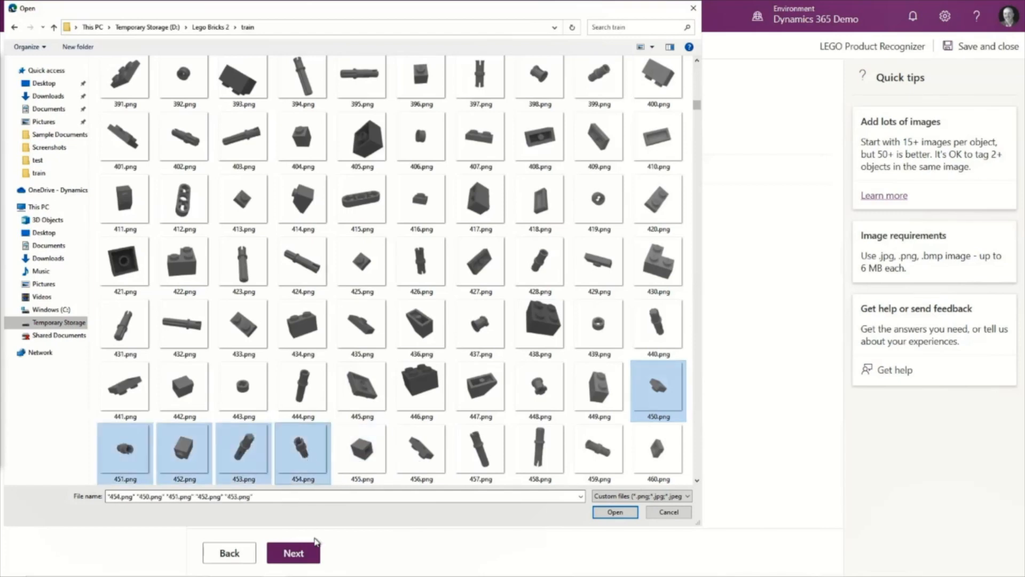
pyautogui.click(614, 513)
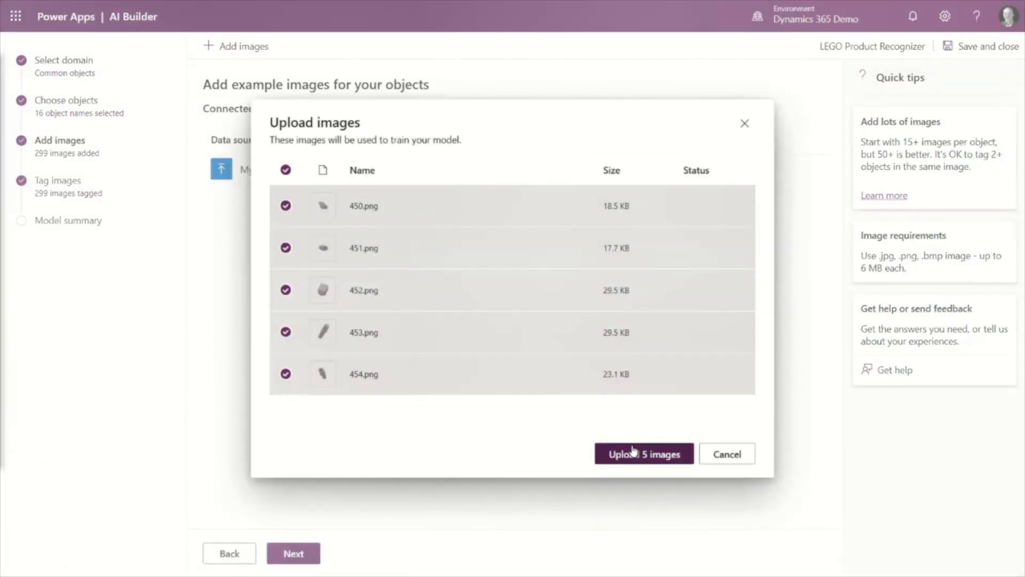
pyautogui.click(633, 451)
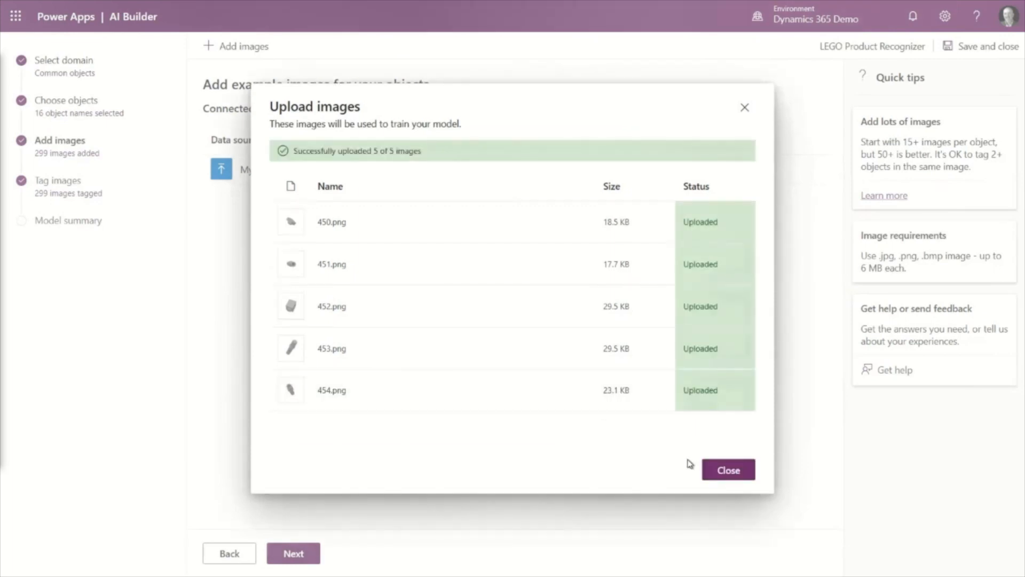
pyautogui.click(728, 470)
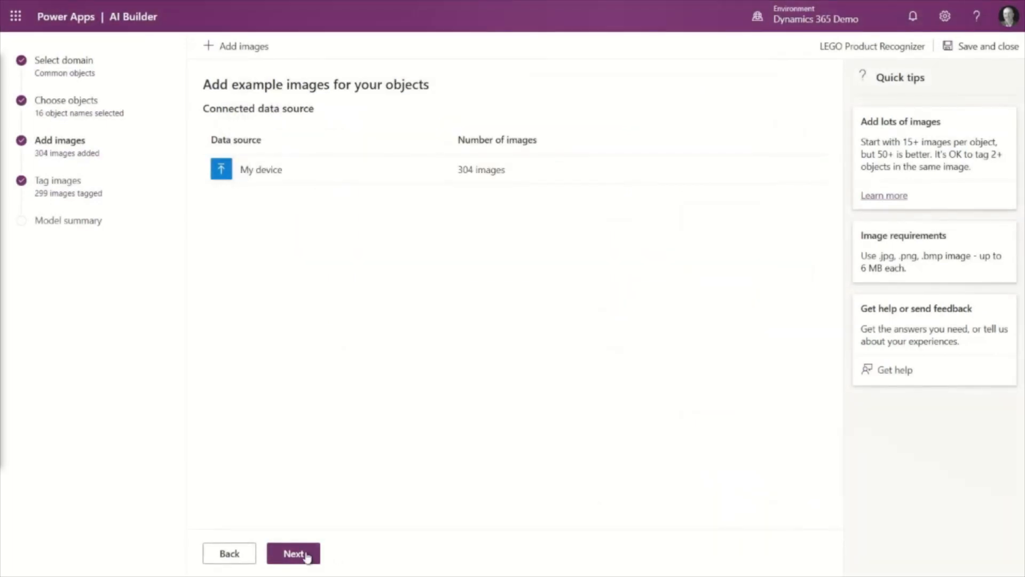
# - Proceed to image tagging, open the first new untagged image, and box its part as 3024 Plate 1x1
pyautogui.click(305, 554)
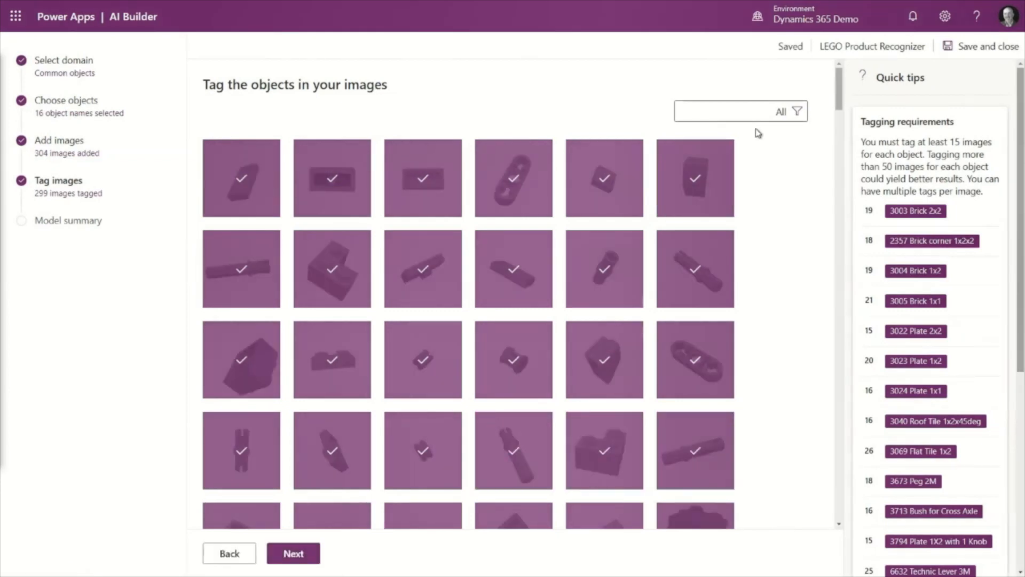
pyautogui.moveTo(840, 80); pyautogui.dragTo(832, 476)
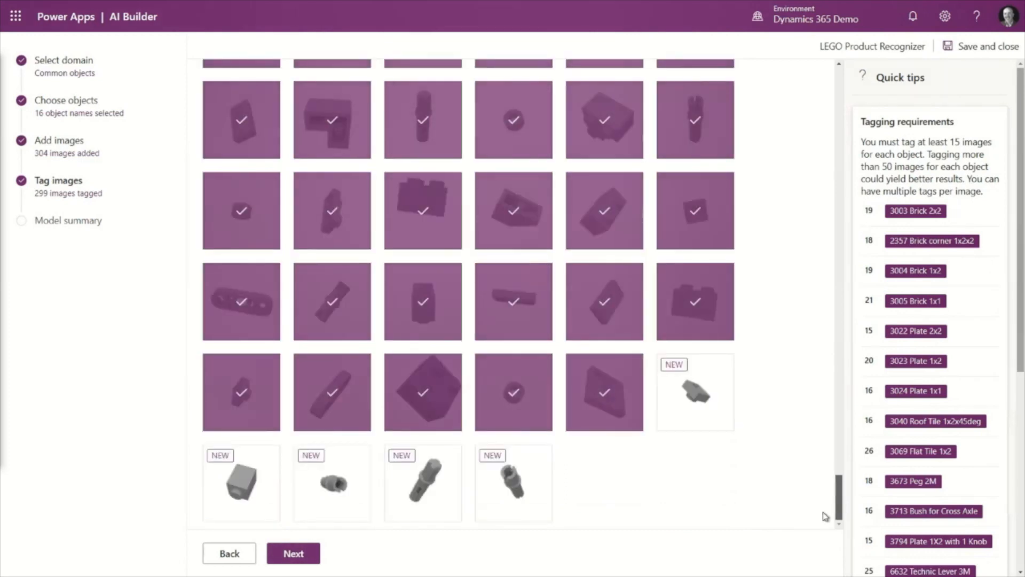
pyautogui.click(691, 401)
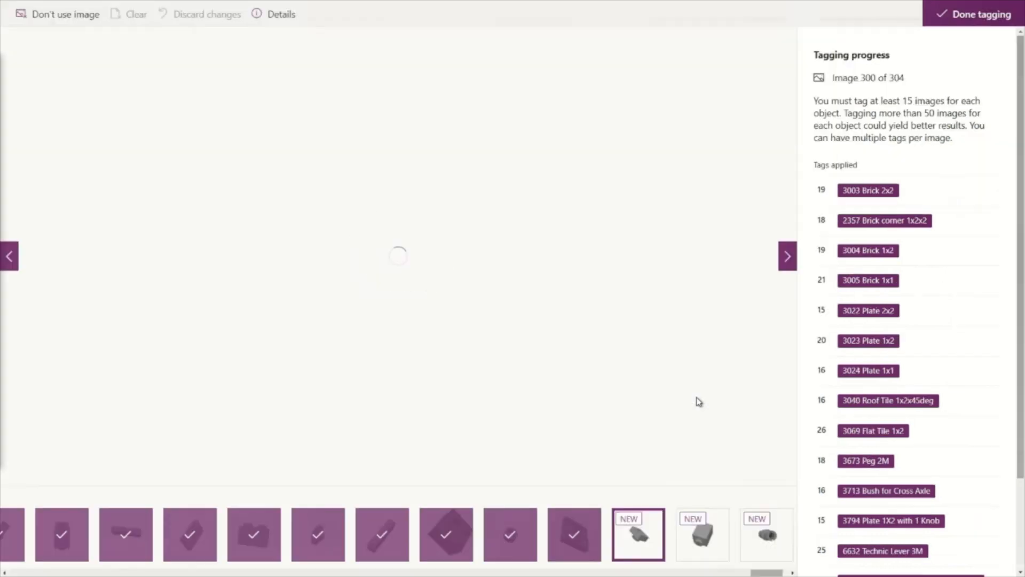
pyautogui.moveTo(334, 201); pyautogui.dragTo(456, 304)
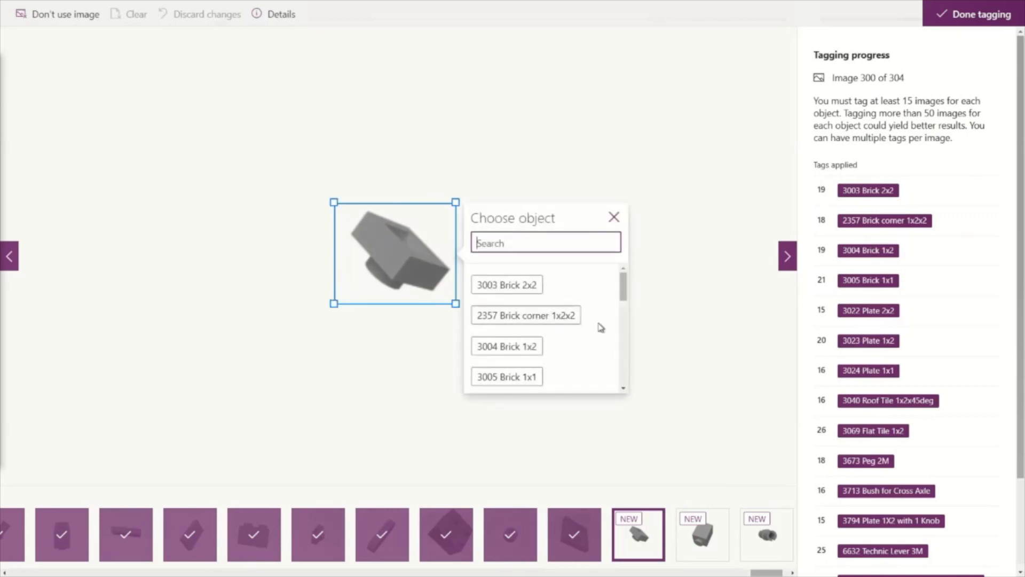
pyautogui.scroll(-3, 532, 378)
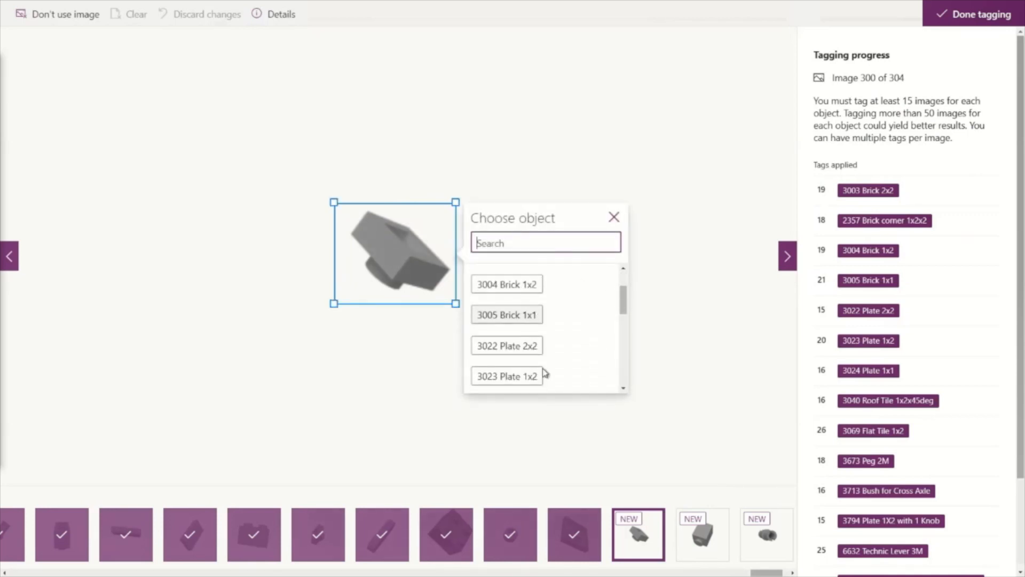
# - Open image 301, draw a box around the brick, and tag it as 3005 Brick 1x1
pyautogui.click(690, 515)
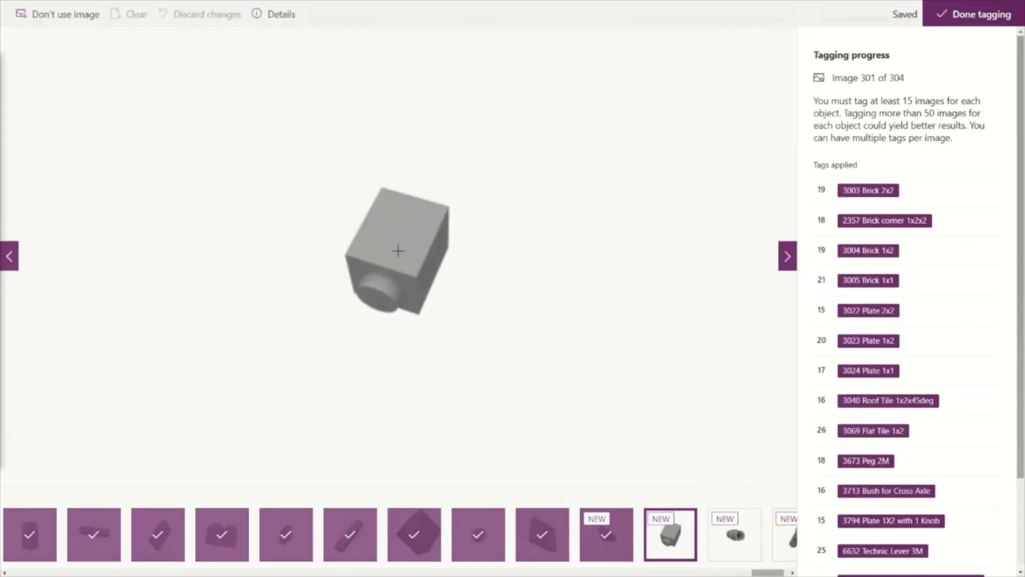
pyautogui.moveTo(334, 177); pyautogui.dragTo(462, 332)
pyautogui.click(513, 273)
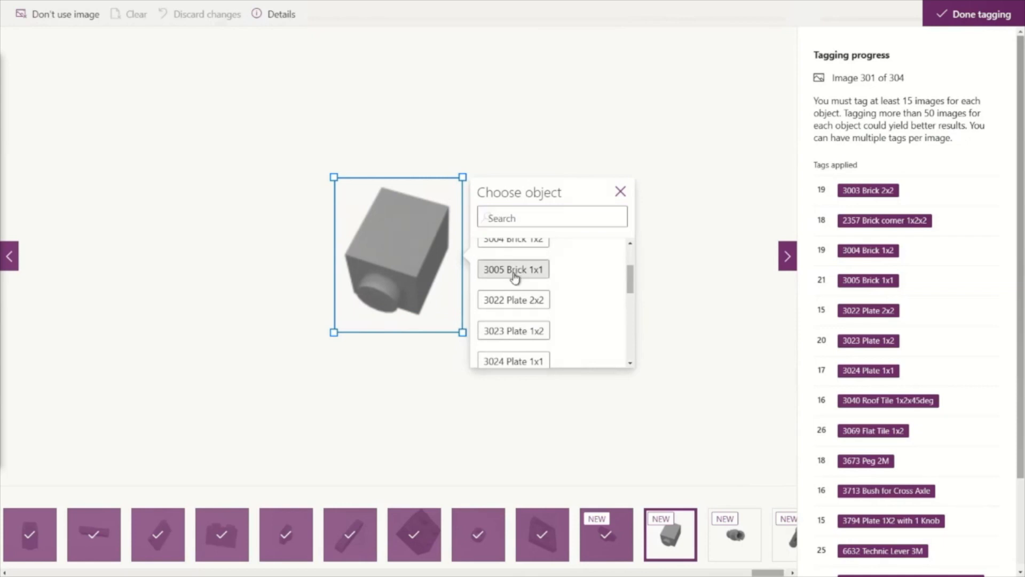
# - Open image 302, draw a box around the peg, and tag it as 3673 Peg 2M
pyautogui.click(731, 547)
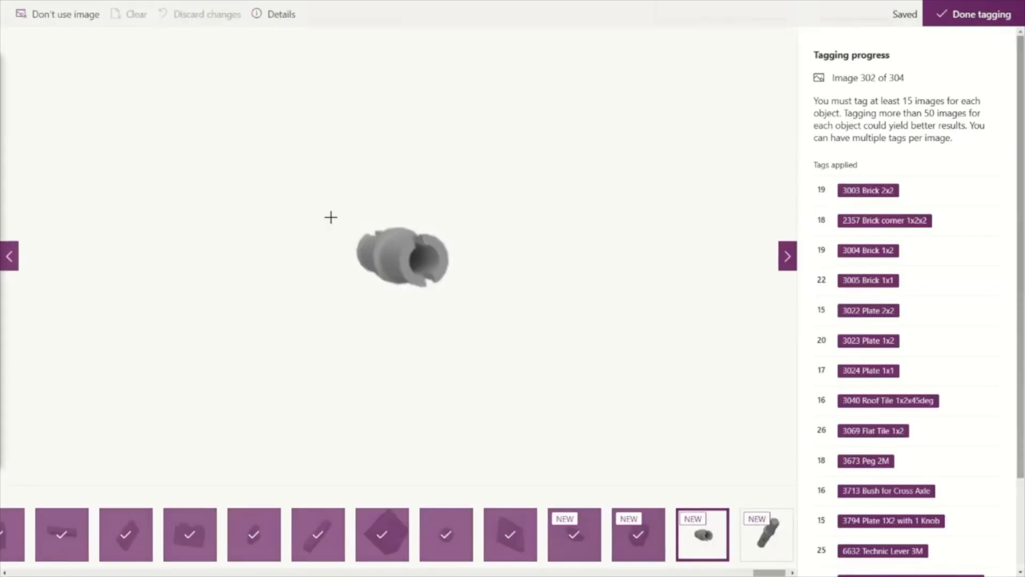
pyautogui.moveTo(332, 215); pyautogui.dragTo(456, 307)
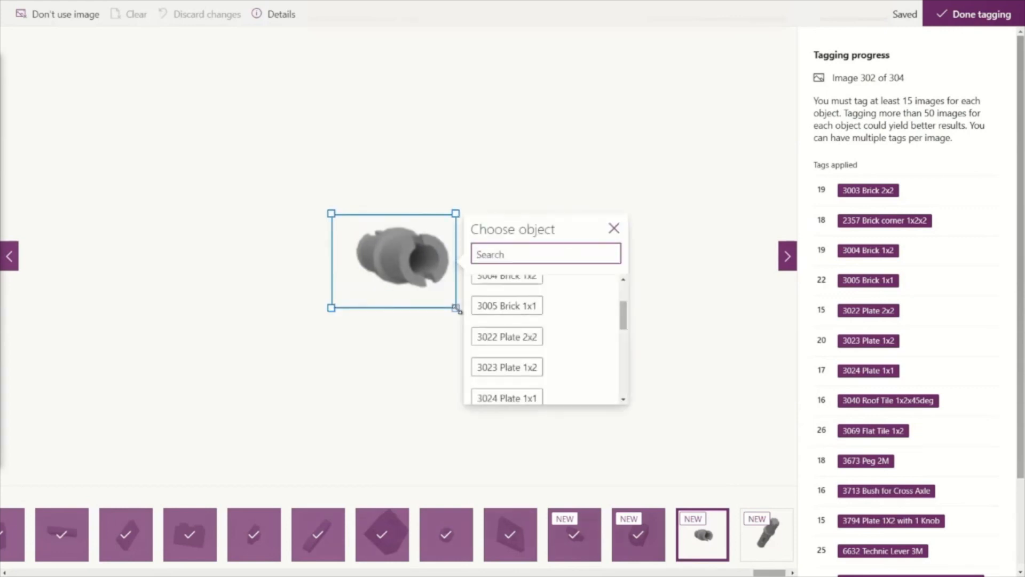
pyautogui.scroll(-2, 574, 357)
pyautogui.scroll(-2, 576, 367)
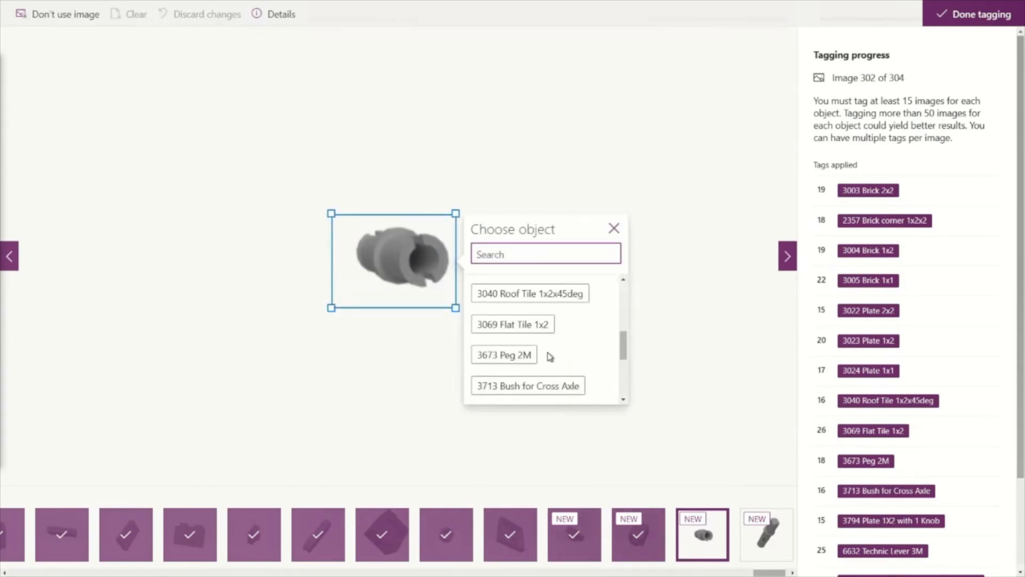
pyautogui.click(514, 358)
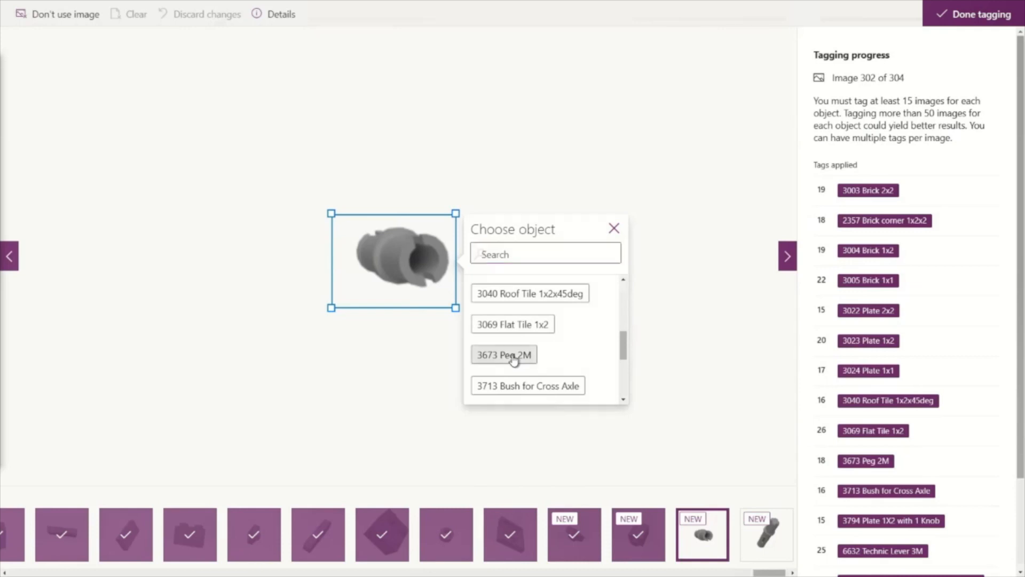
# - Open the fourth new image, box the long pin, and tag it as 11214 Bush 3M friction with Cross axle
pyautogui.click(780, 551)
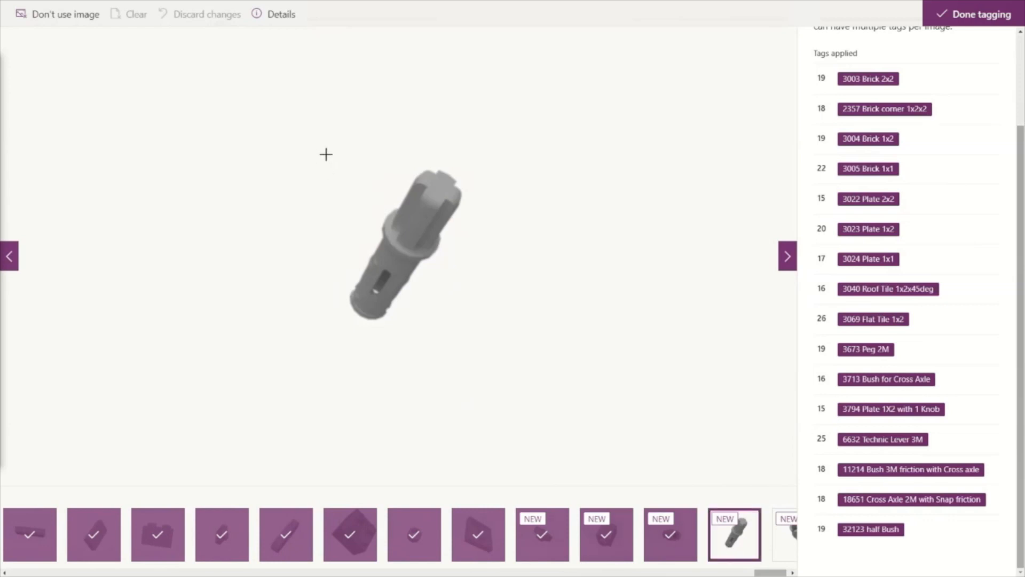
pyautogui.moveTo(330, 153); pyautogui.dragTo(469, 340)
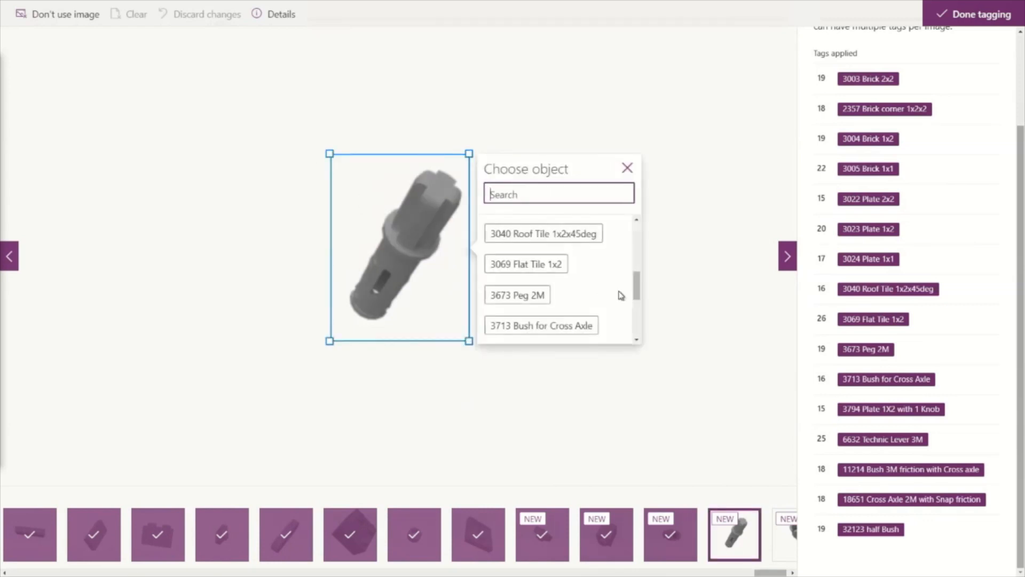
pyautogui.scroll(-3, 618, 291)
pyautogui.click(554, 266)
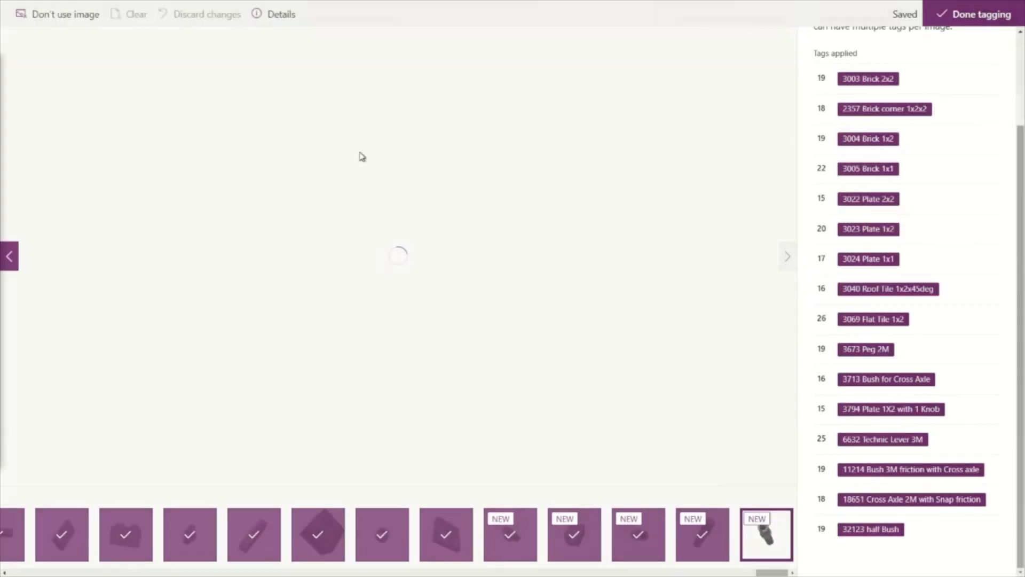
# - Box the part in the last new image, tag it as 18651 Cross Axle 2M with Snap friction, and finish tagging
pyautogui.moveTo(334, 174); pyautogui.dragTo(443, 319)
pyautogui.click(517, 312)
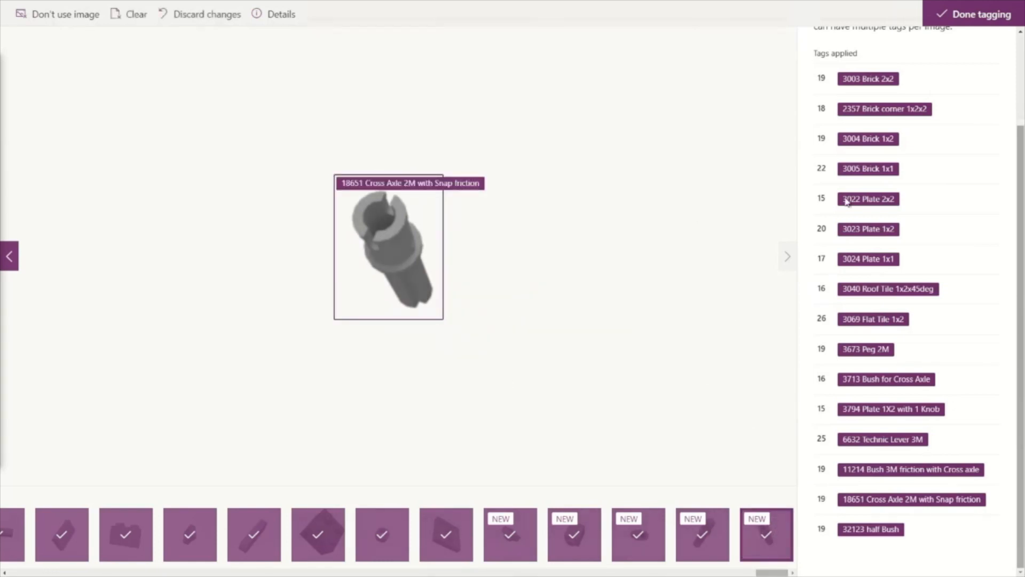
pyautogui.click(964, 10)
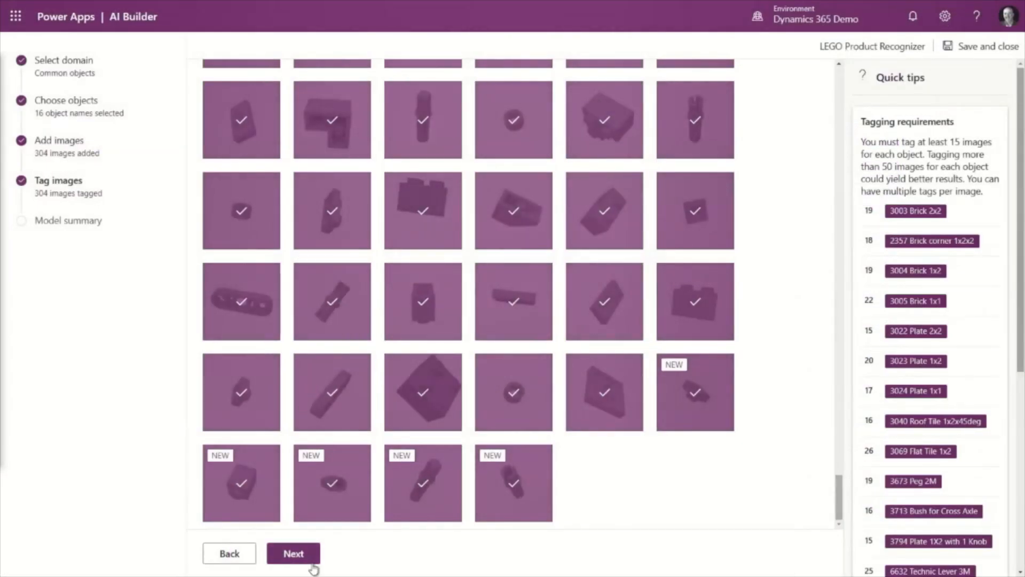
# - Proceed to the model summary, start training the model, and go to its details page
pyautogui.click(313, 561)
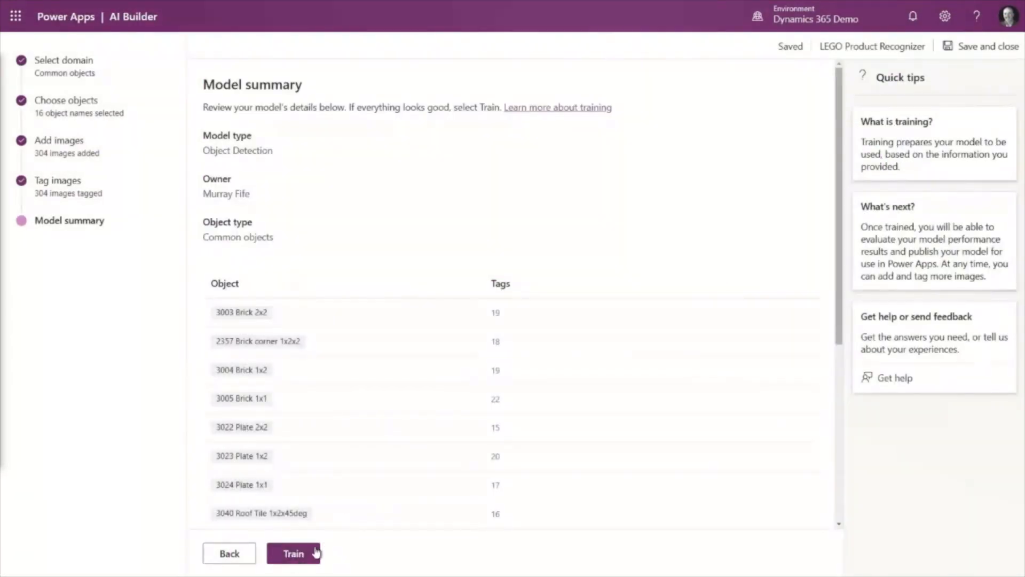
pyautogui.click(316, 552)
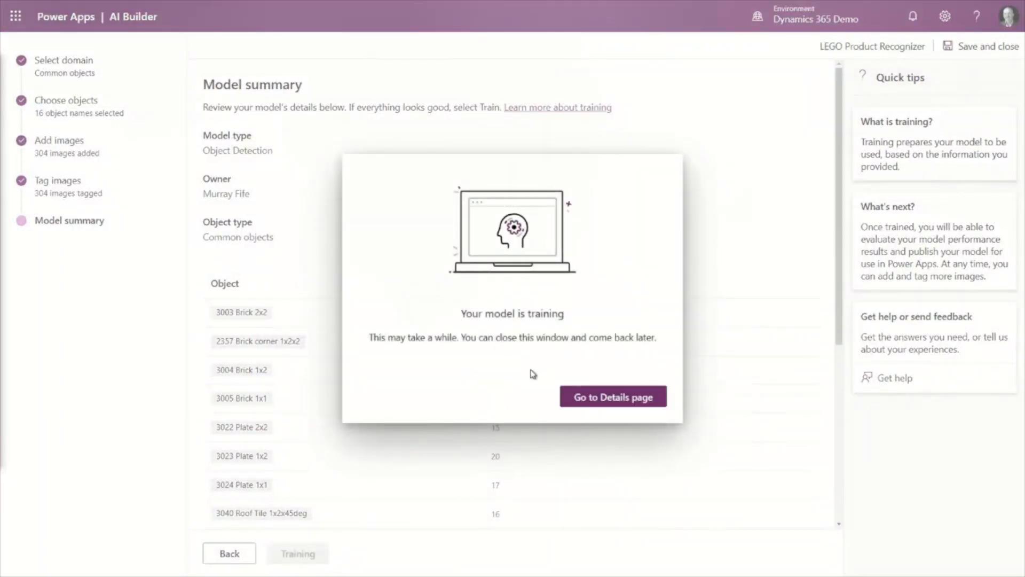
pyautogui.click(580, 397)
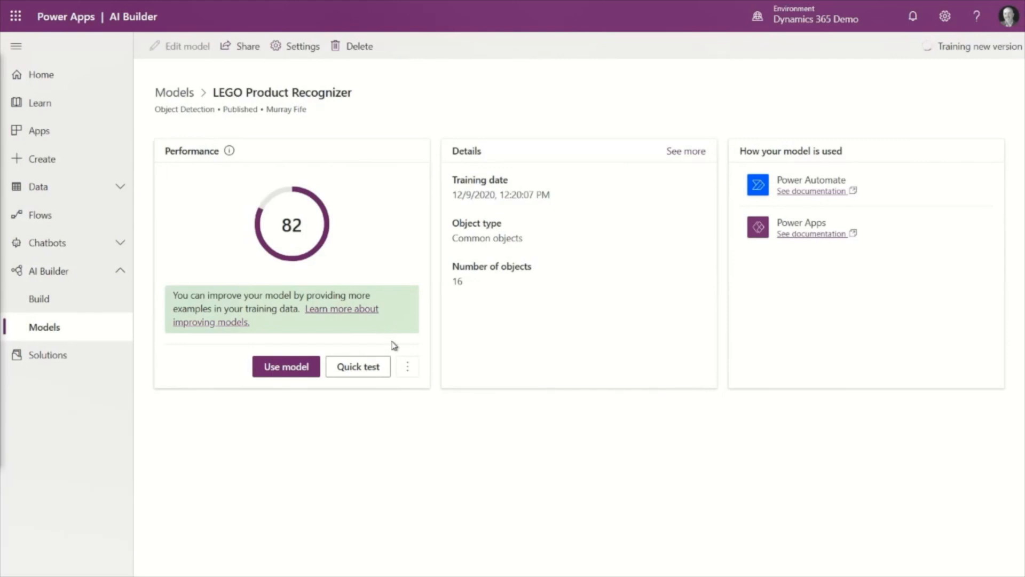
# - Run a quick test of the published model with the image 34.png from the train folder, then close the test
pyautogui.click(370, 369)
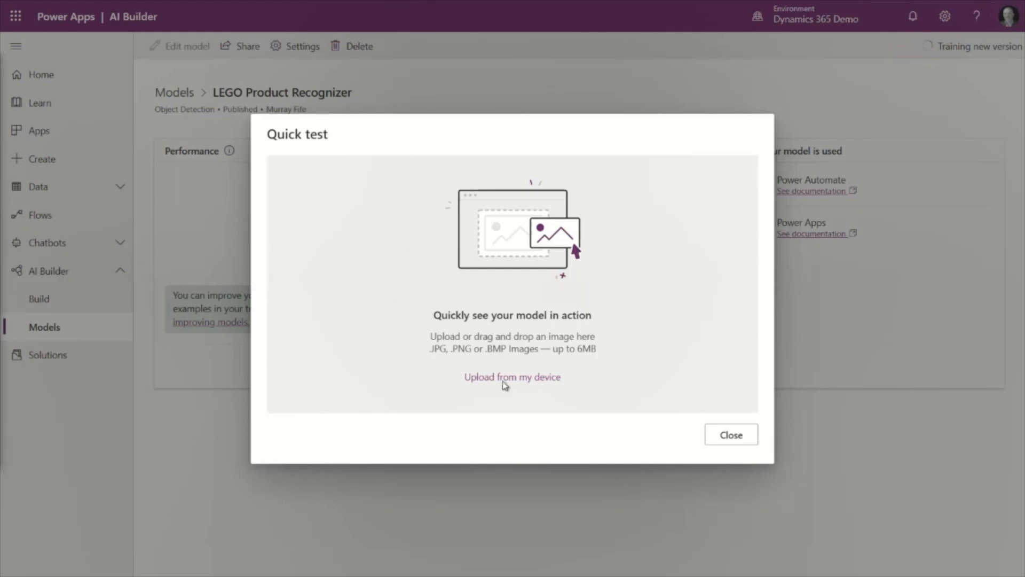
pyautogui.click(504, 378)
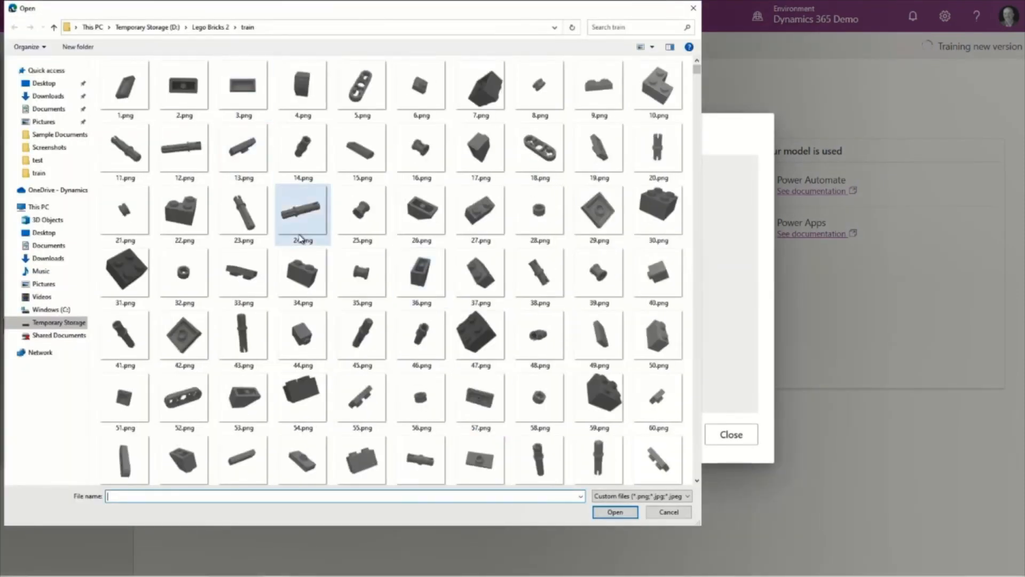
pyautogui.click(300, 269)
pyautogui.doubleClick(300, 268)
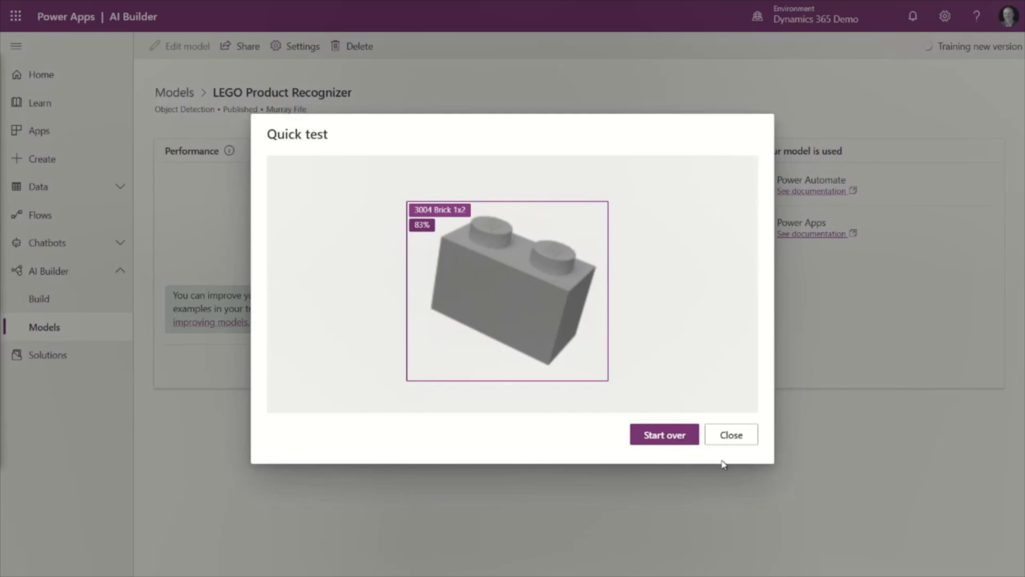
pyautogui.click(728, 439)
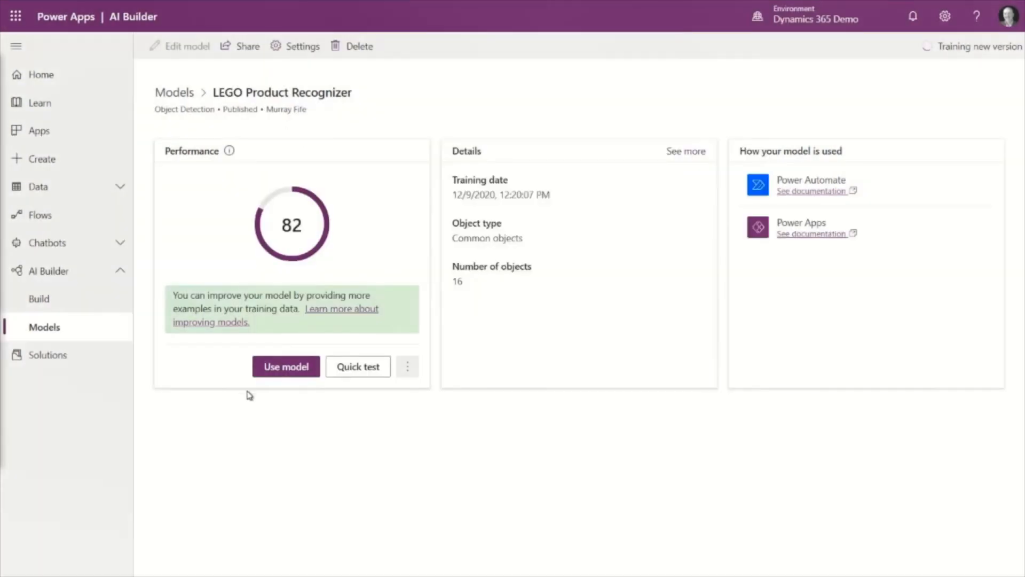
# - Use the LEGO Product Recognizer model in a new canvas app
pyautogui.click(292, 369)
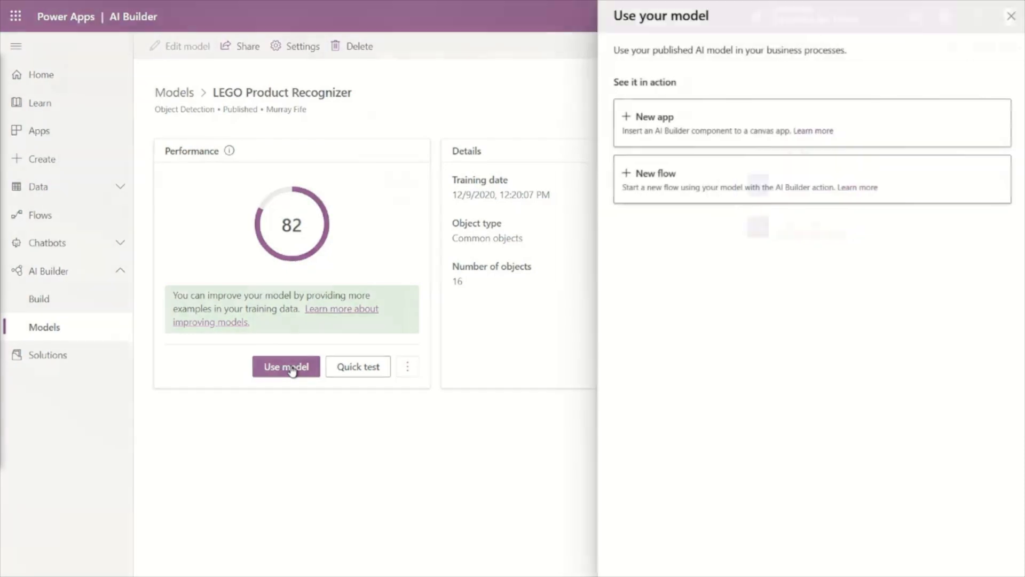
pyautogui.click(691, 134)
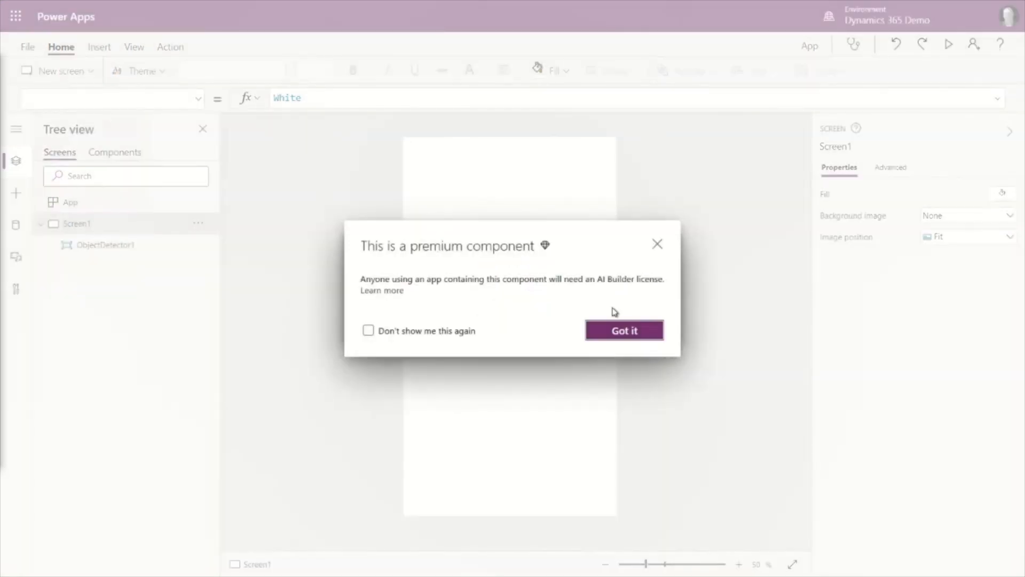
pyautogui.click(624, 328)
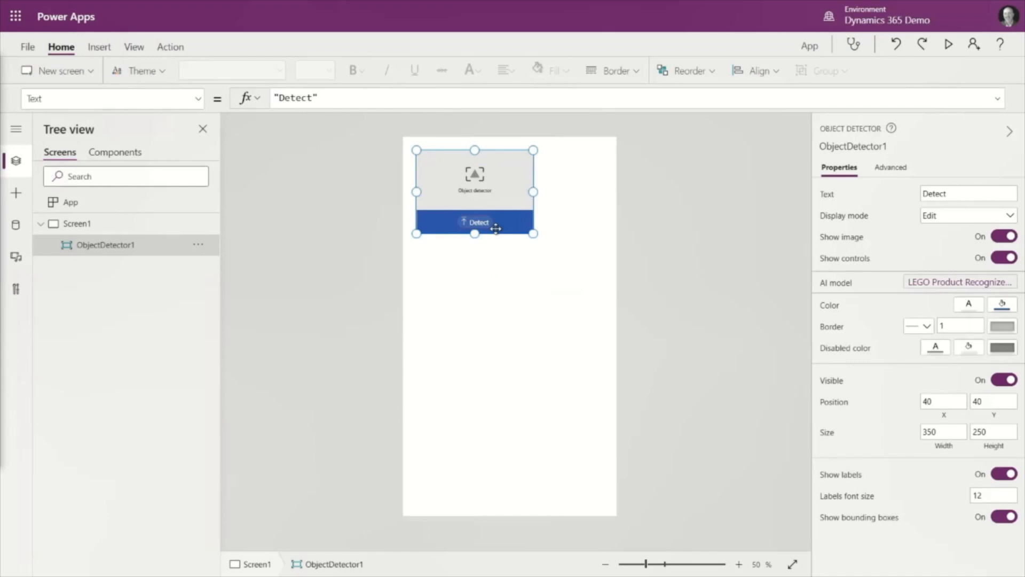
# - Enlarge the object detector to the full screen width, about 640 wide and 704 high
pyautogui.moveTo(496, 228); pyautogui.dragTo(461, 165)
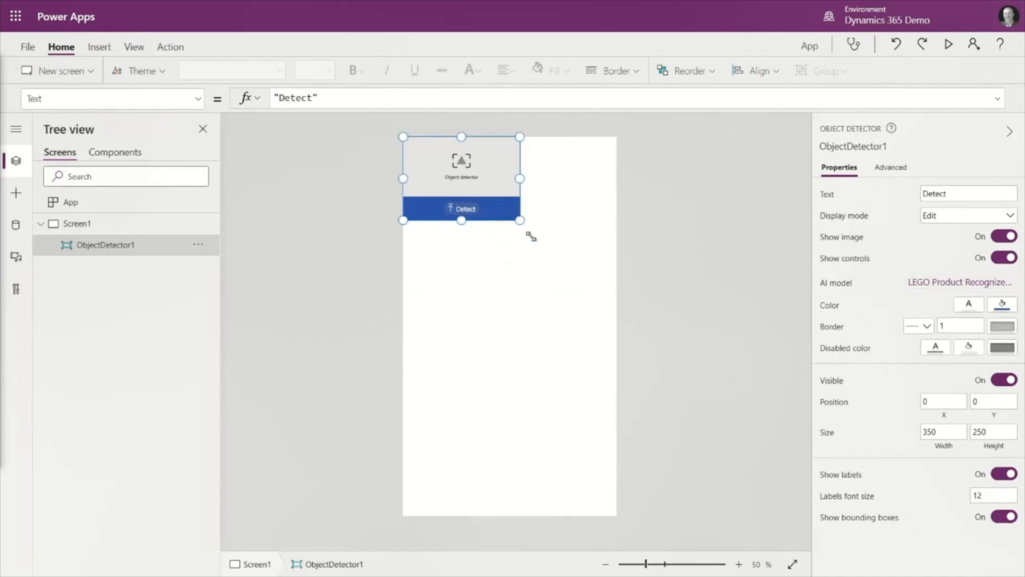
pyautogui.moveTo(531, 236); pyautogui.dragTo(607, 372)
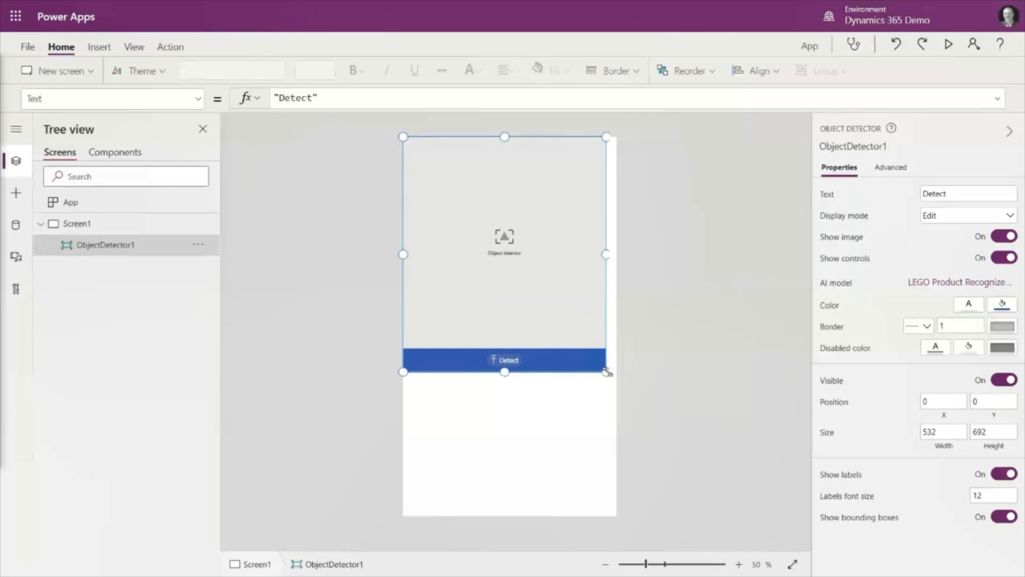
pyautogui.moveTo(608, 372); pyautogui.dragTo(618, 372)
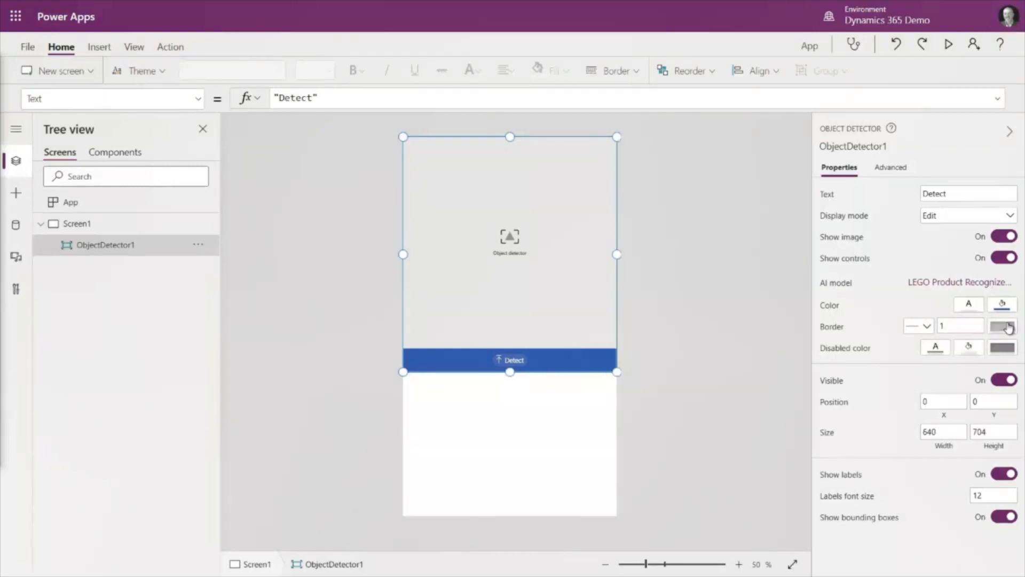
# - Set the object detector's border color and fill color to white
pyautogui.click(1007, 326)
pyautogui.click(800, 253)
pyautogui.click(767, 494)
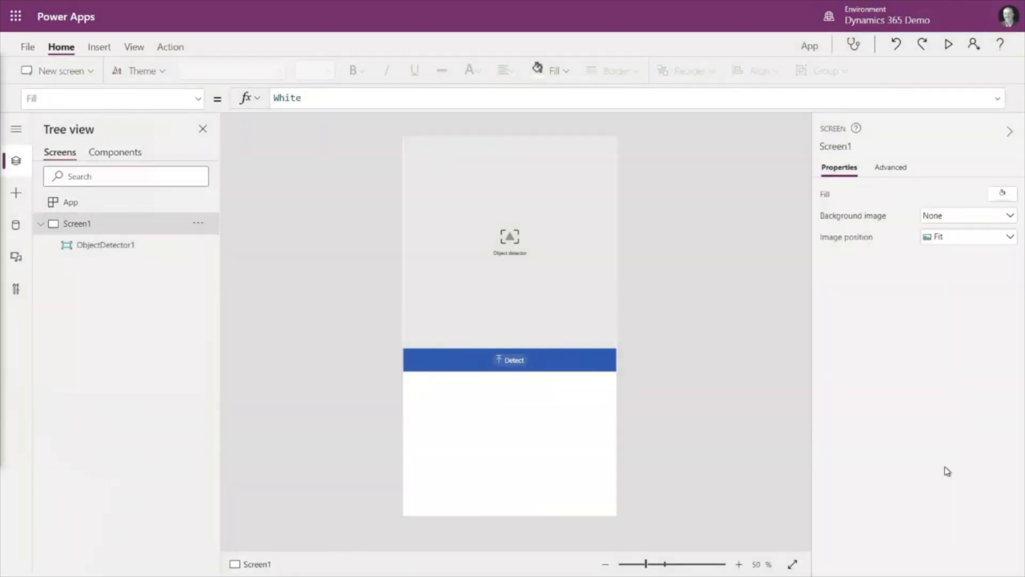
pyautogui.click(547, 325)
pyautogui.click(1002, 303)
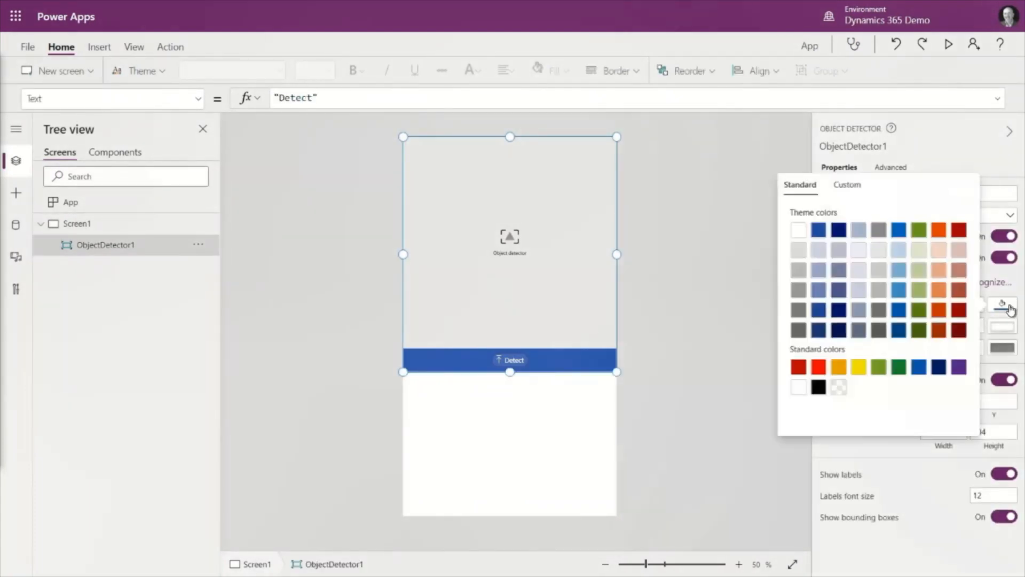
pyautogui.click(799, 240)
pyautogui.click(709, 306)
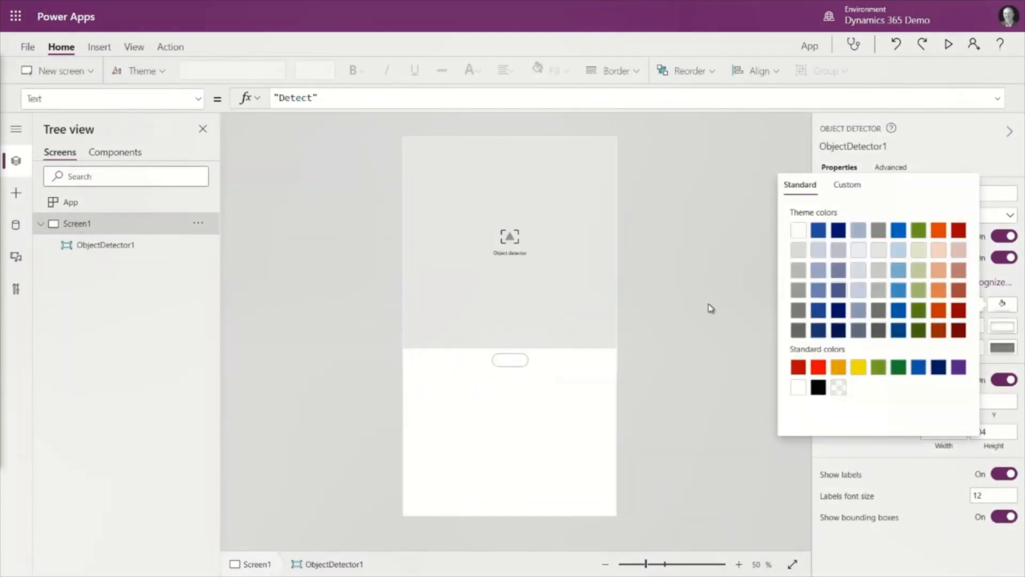
# - Set the object detector's font color to black
pyautogui.click(608, 280)
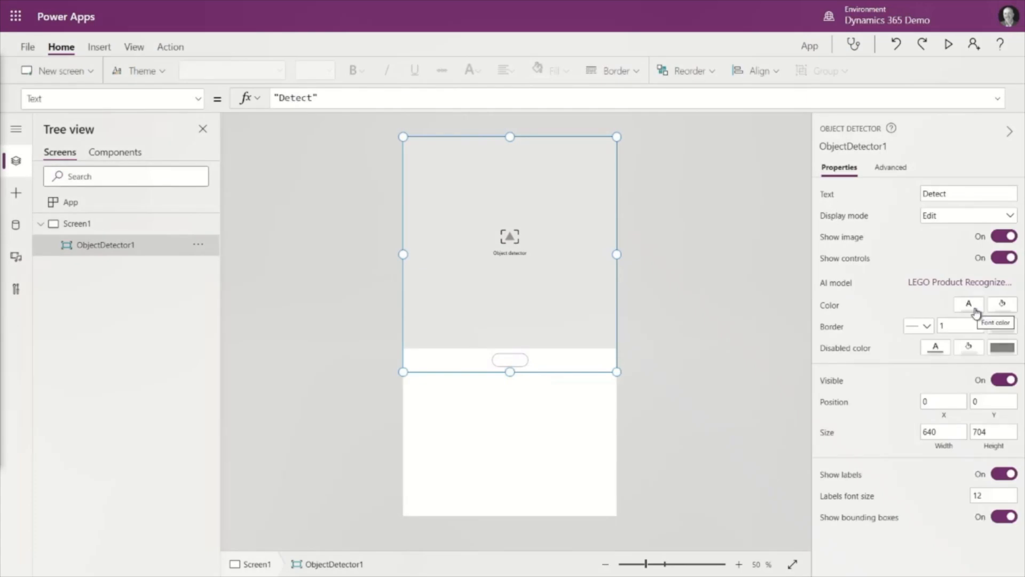
pyautogui.click(971, 308)
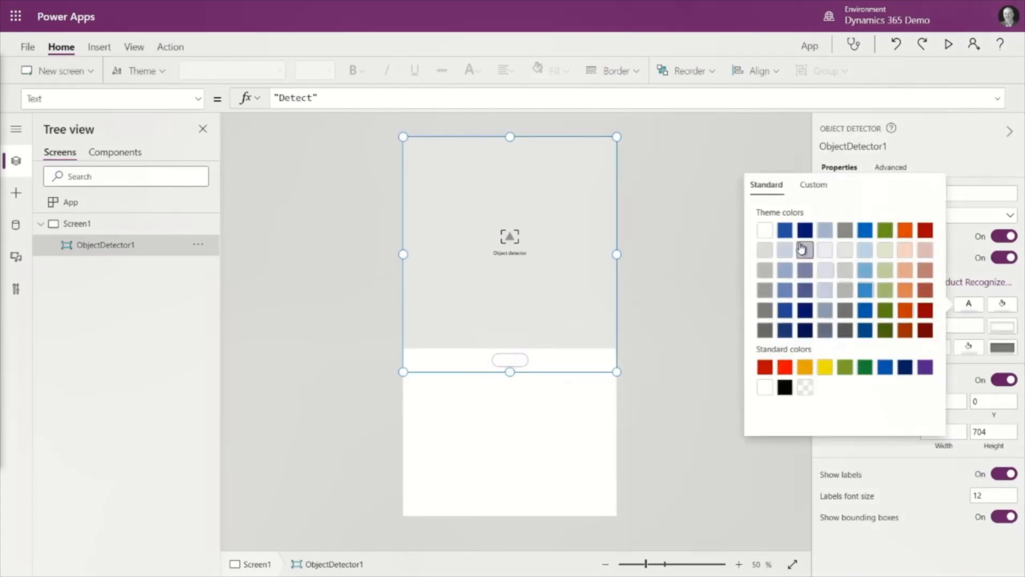
pyautogui.click(785, 388)
pyautogui.click(743, 454)
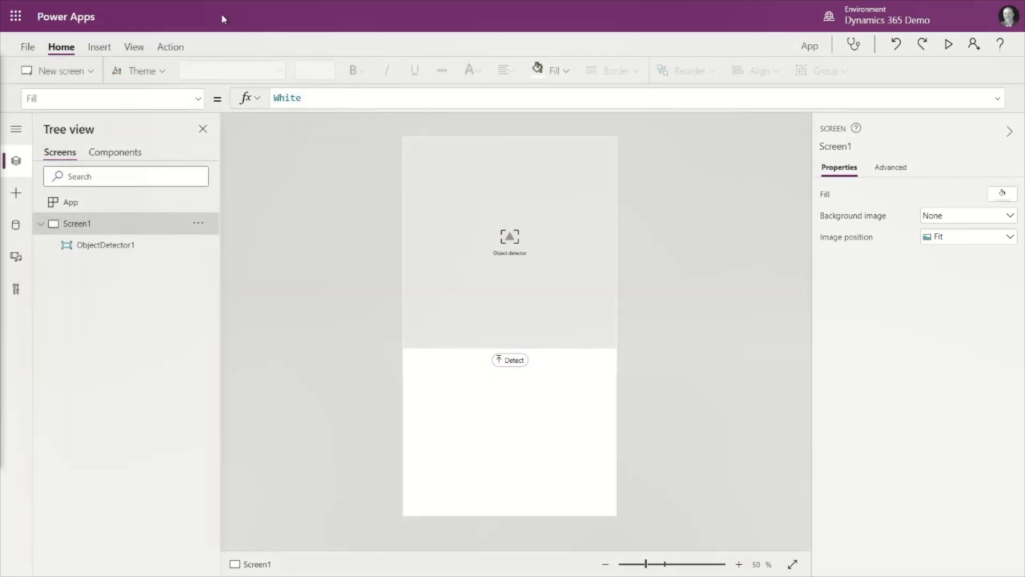
# - Insert a blank vertical gallery and fit it into the empty area below the object detector, about 640 by 432 at Y 704
pyautogui.click(100, 47)
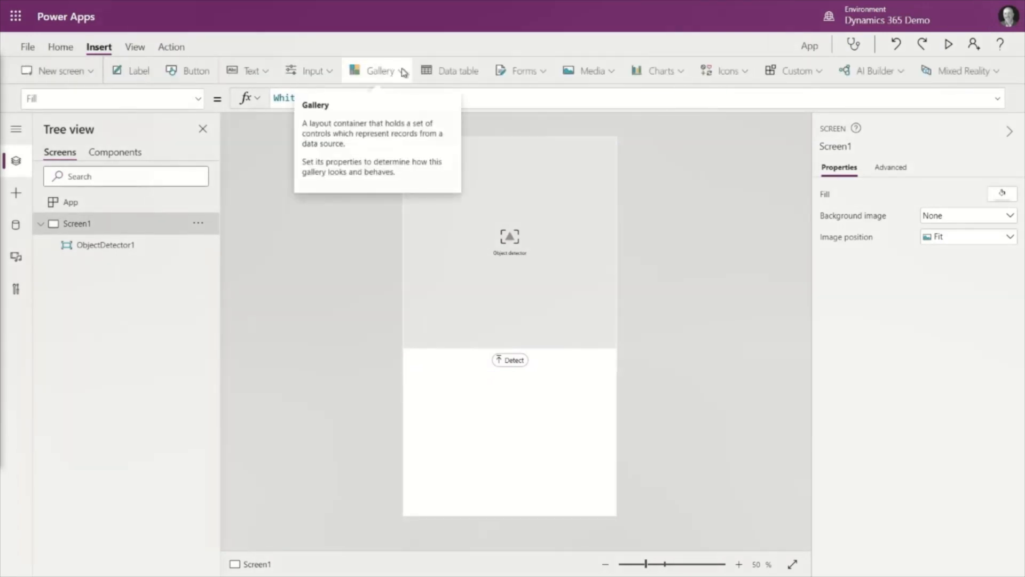
pyautogui.click(403, 73)
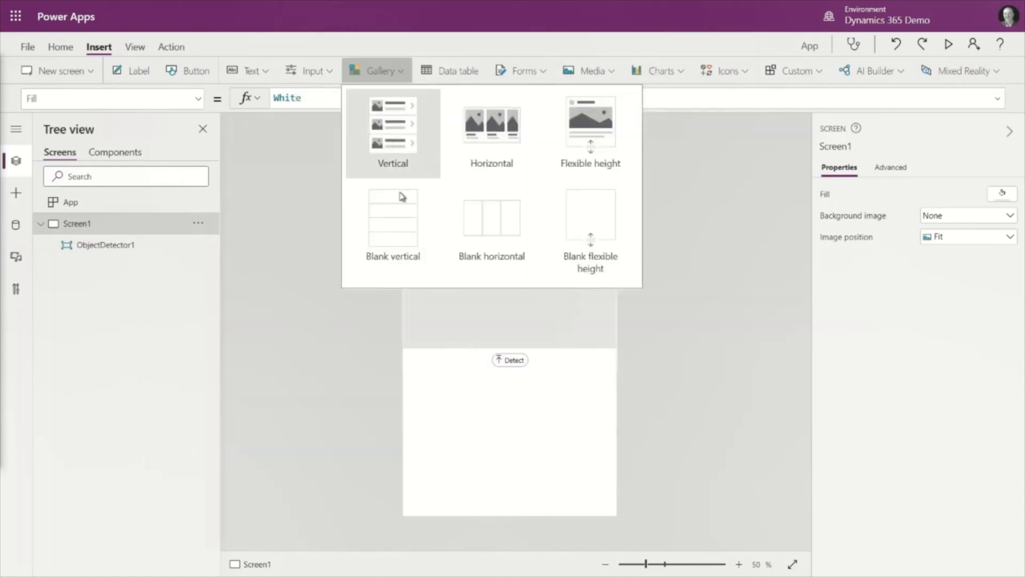
pyautogui.click(402, 224)
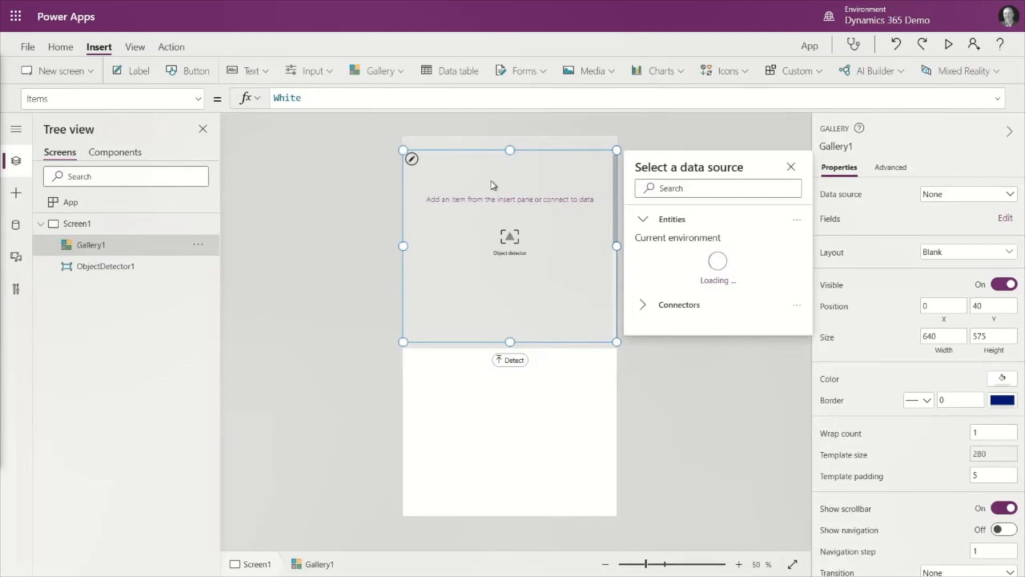
pyautogui.moveTo(458, 156); pyautogui.dragTo(510, 372)
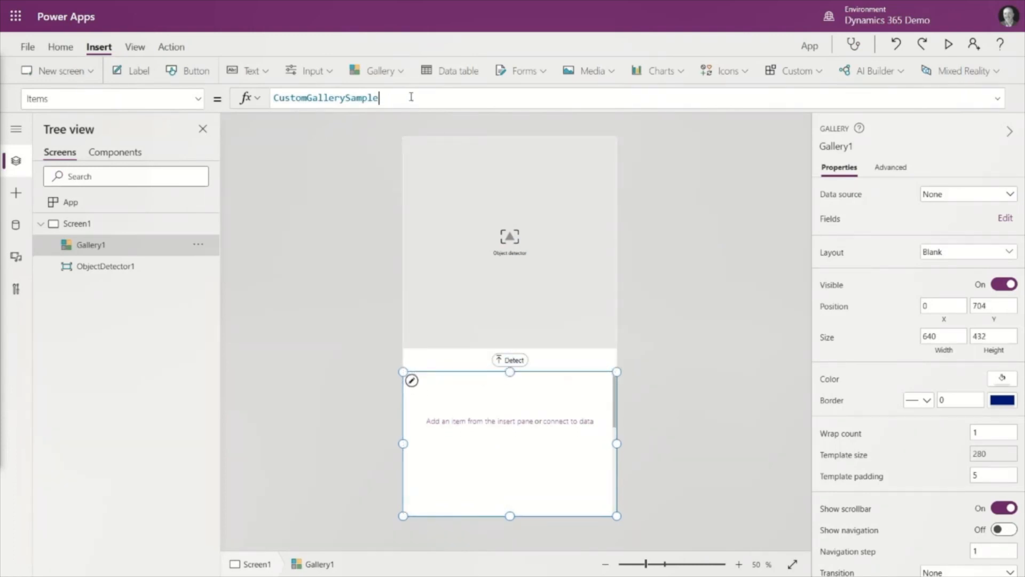
# - Set the gallery's Items formula to ObjectDetector1.Results
pyautogui.moveTo(412, 96); pyautogui.dragTo(225, 99)
pyautogui.write('oBJ')
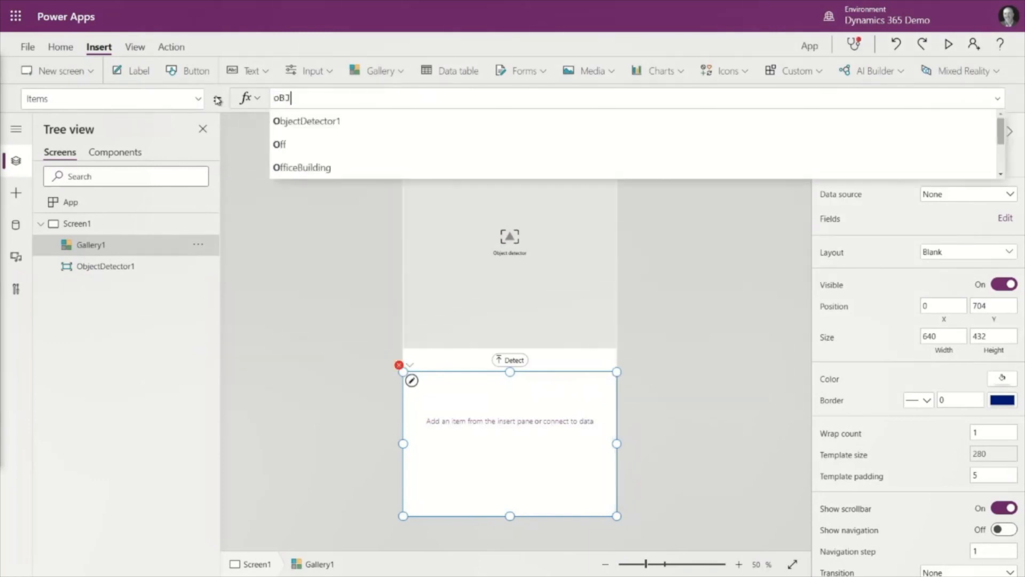
pyautogui.click(309, 123)
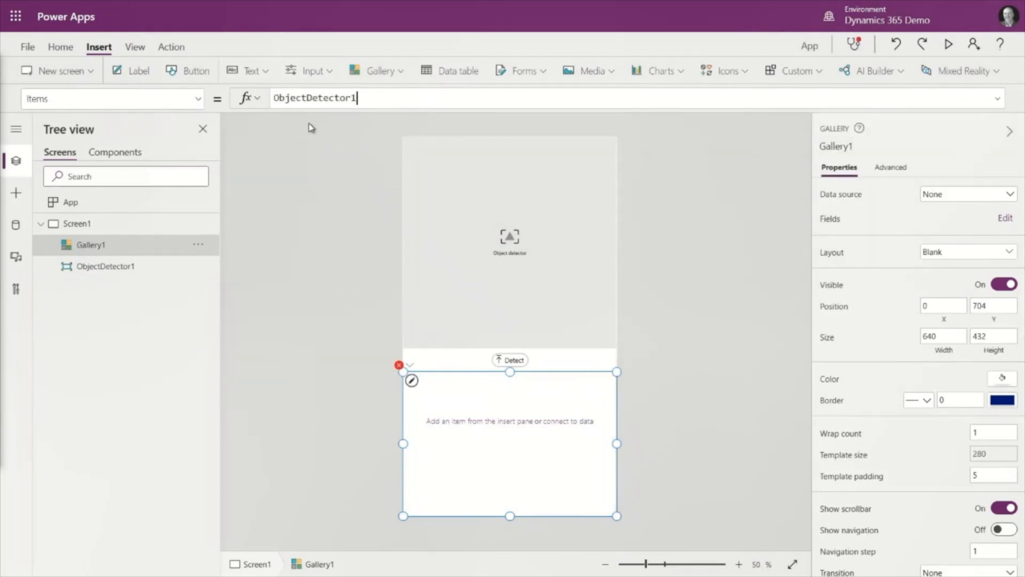
pyautogui.write('.re')
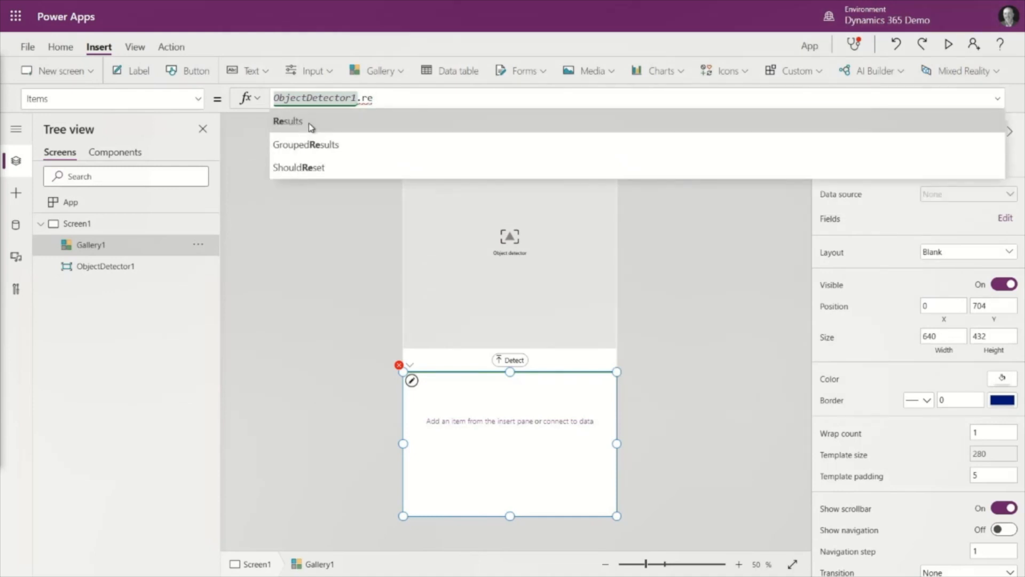
pyautogui.click(309, 123)
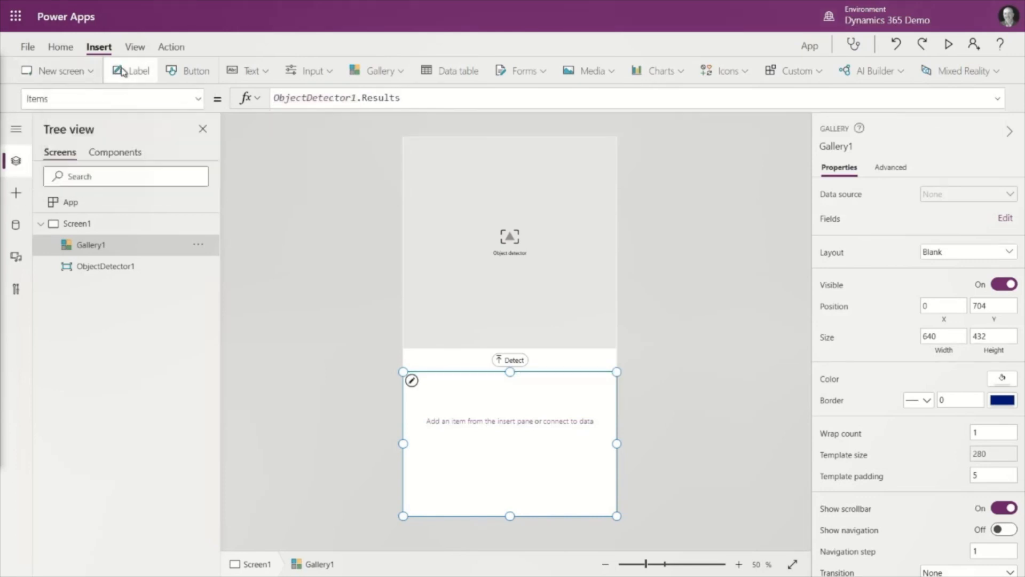
# - Add a label inside the gallery's item template and enlarge it to fill the template, about 630 by 277
pyautogui.click(123, 72)
pyautogui.press('Delete')
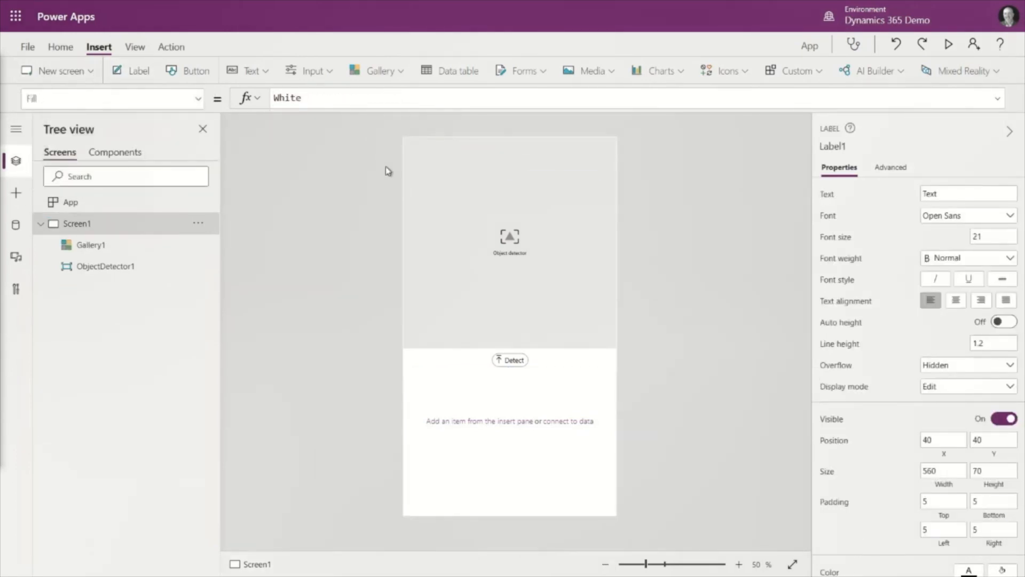
pyautogui.click(489, 397)
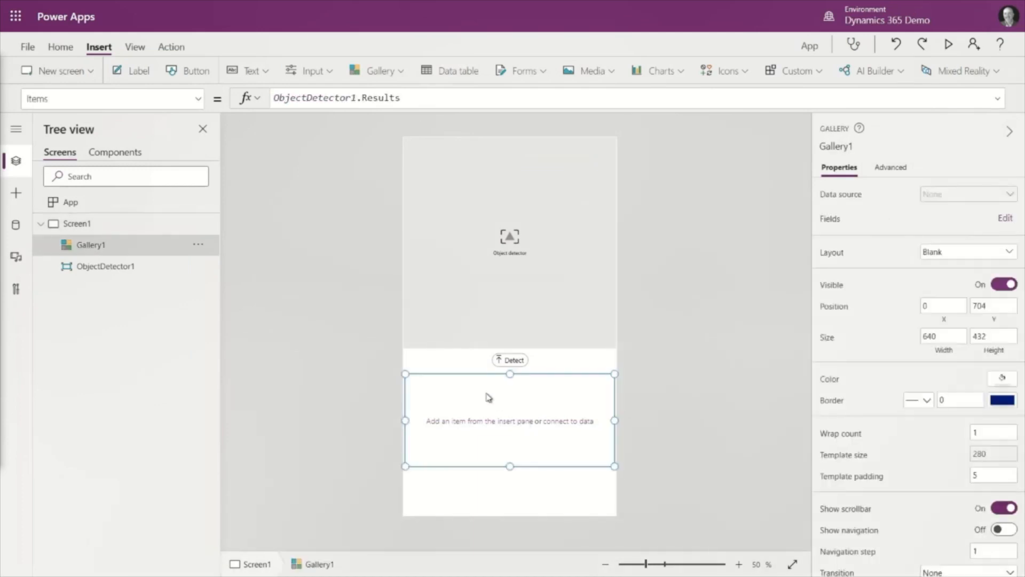
pyautogui.hotkey('ctrl', 'v')
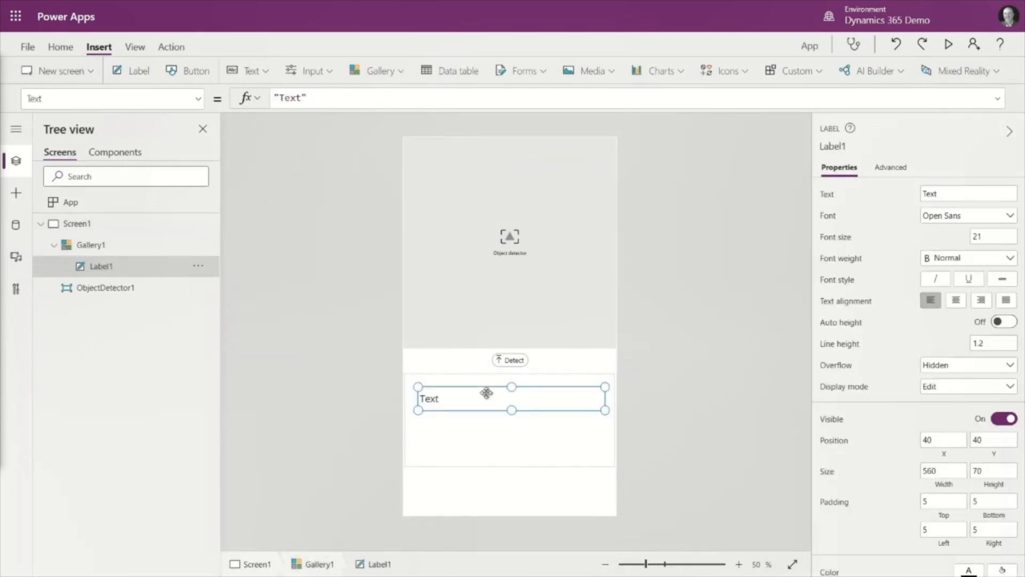
pyautogui.moveTo(465, 383); pyautogui.dragTo(450, 373)
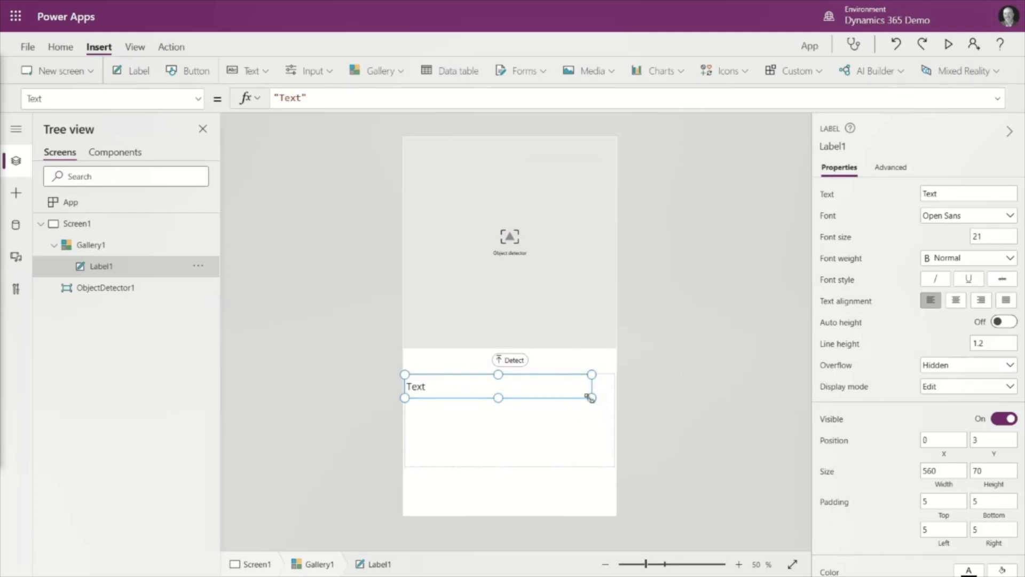
pyautogui.moveTo(591, 398); pyautogui.dragTo(617, 469)
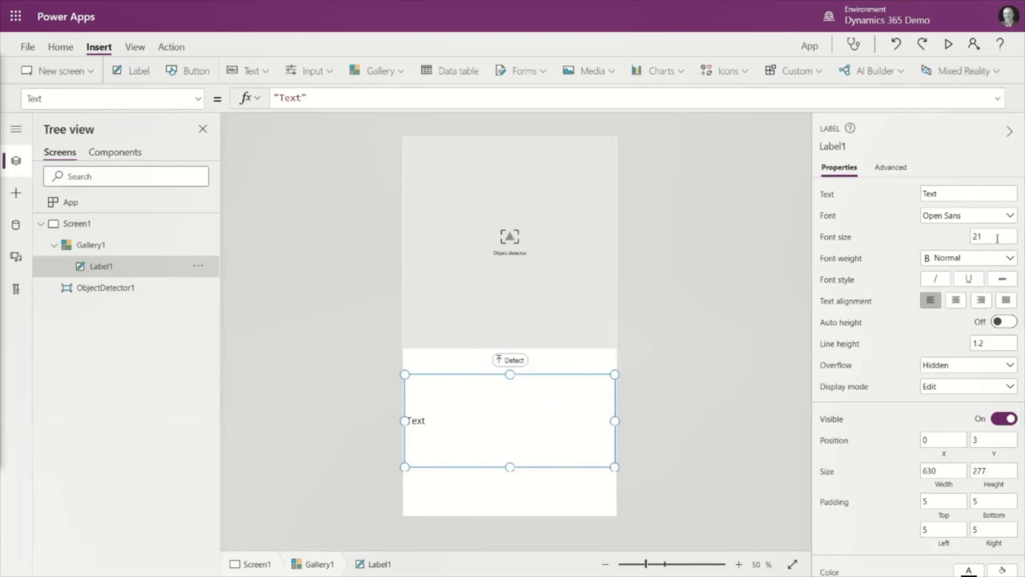
# - Set the gallery label's font to Segoe UI and its font size to 48
pyautogui.click(1008, 216)
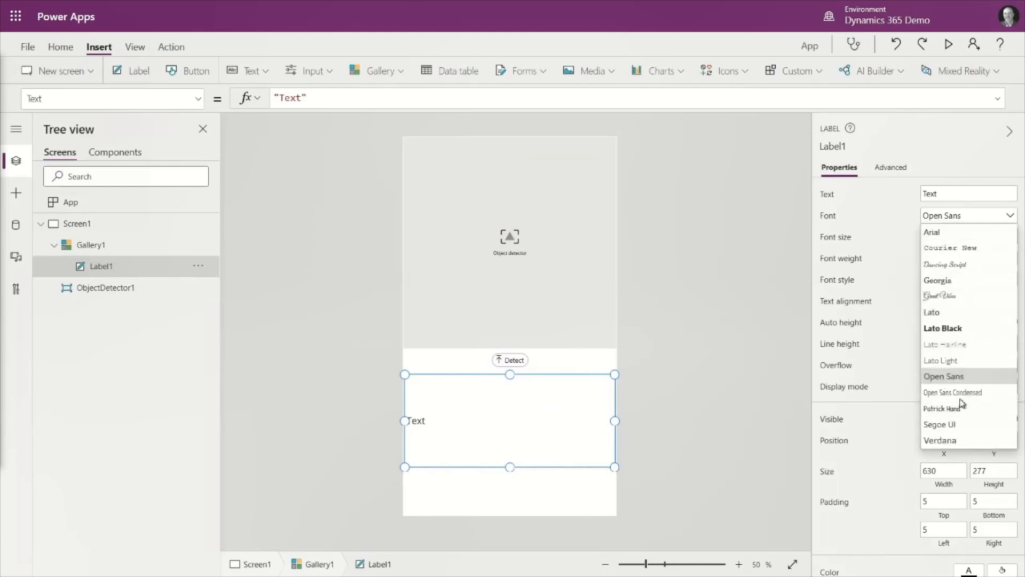
pyautogui.click(960, 425)
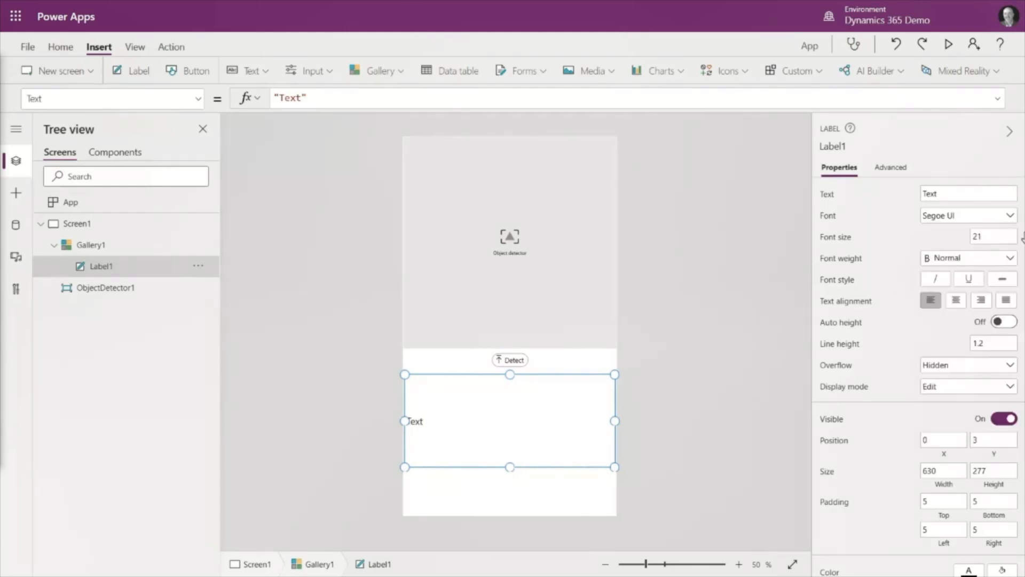
pyautogui.click(967, 236)
pyautogui.write('48')
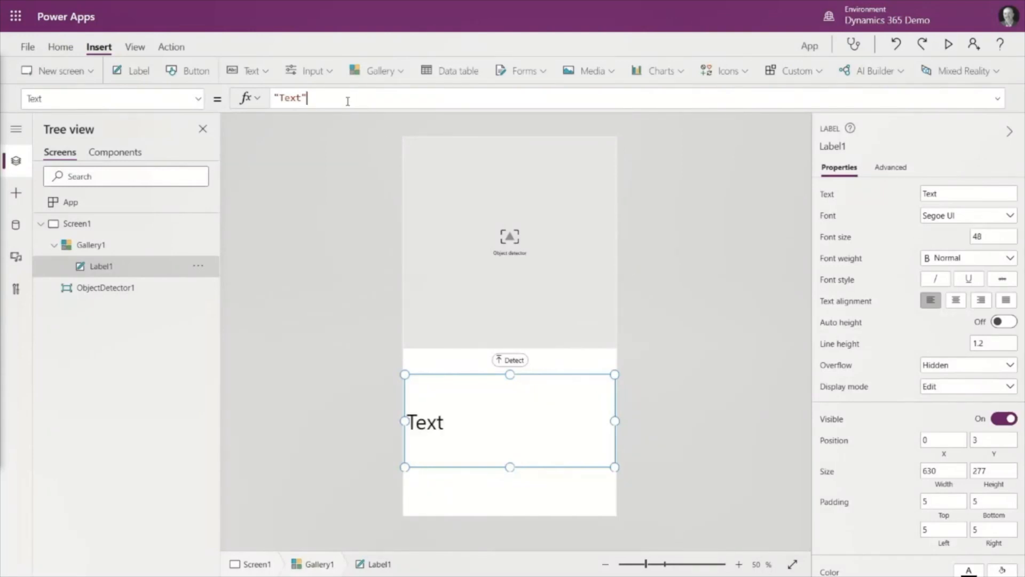
# - Set the gallery label's Text formula to ThisItem.TagName
pyautogui.moveTo(348, 98); pyautogui.dragTo(194, 98)
pyautogui.write('Thi')
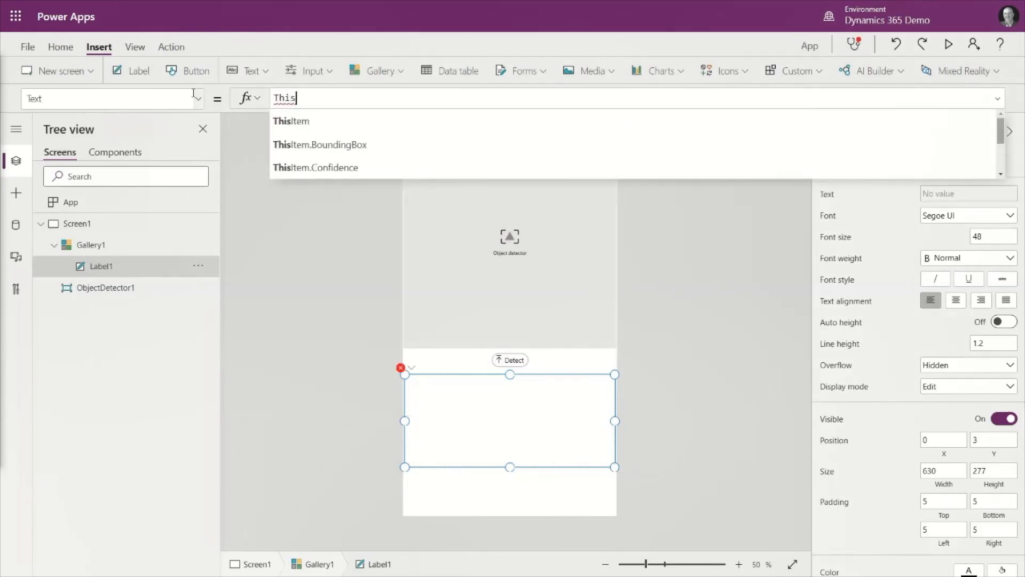
pyautogui.write('s')
pyautogui.press('Tab')
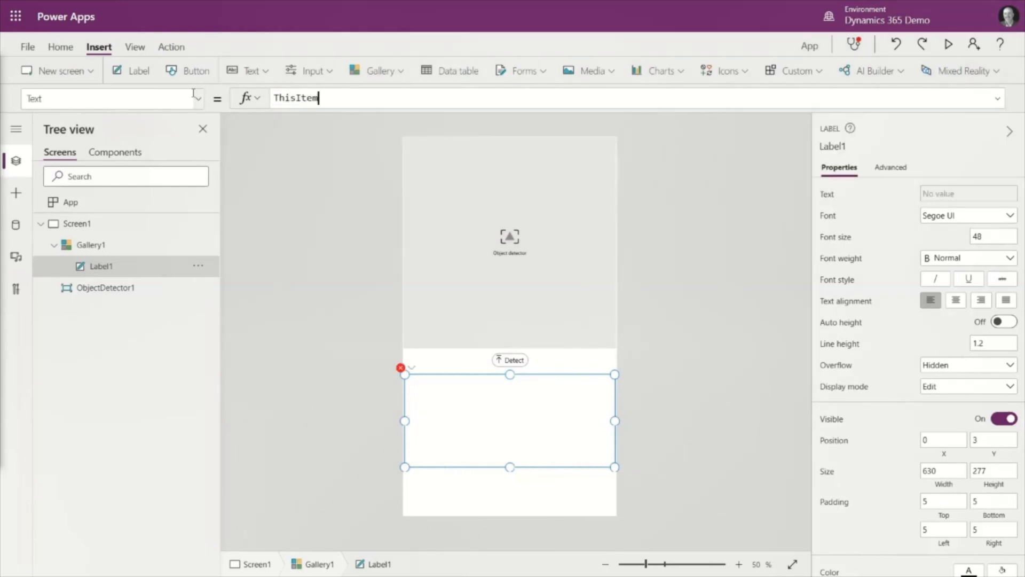
pyautogui.write('.')
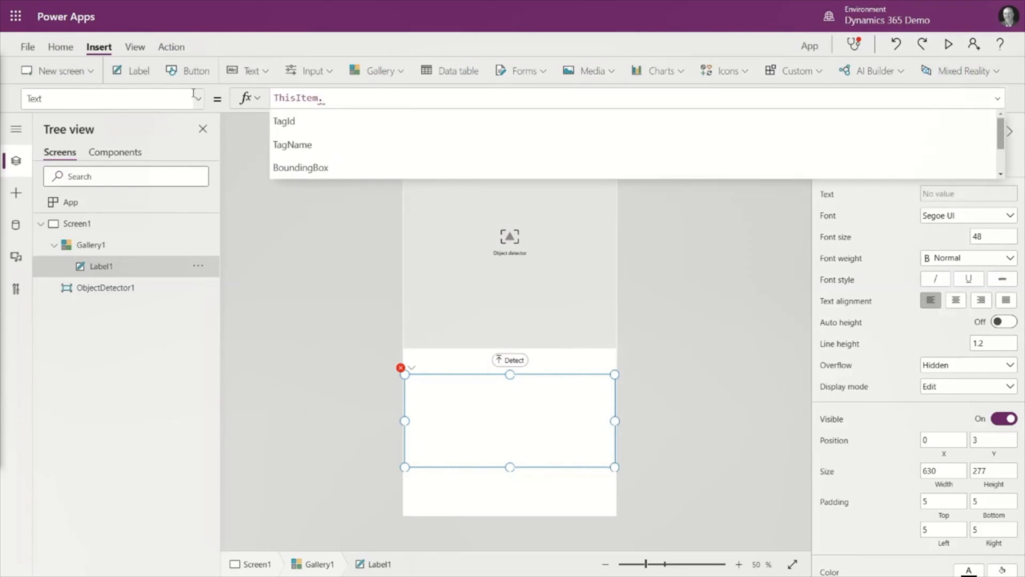
pyautogui.press('Down')
pyautogui.press('Down')
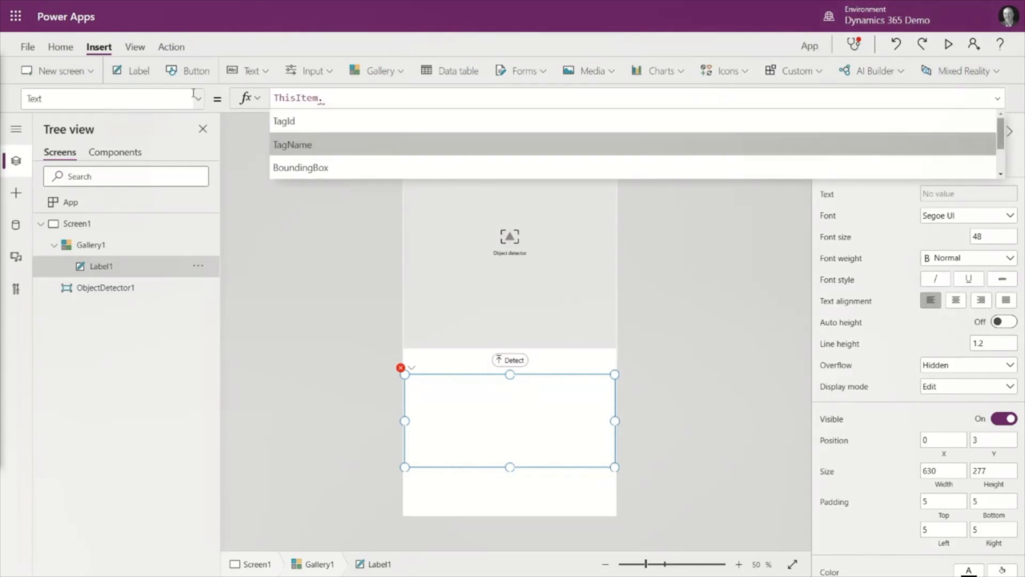
pyautogui.press('Tab')
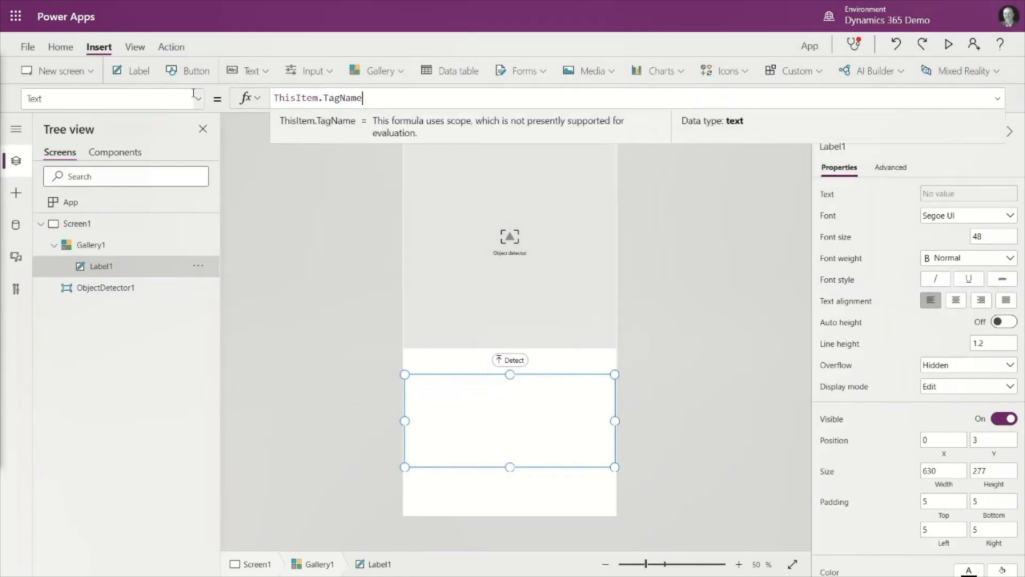
pyautogui.click(300, 222)
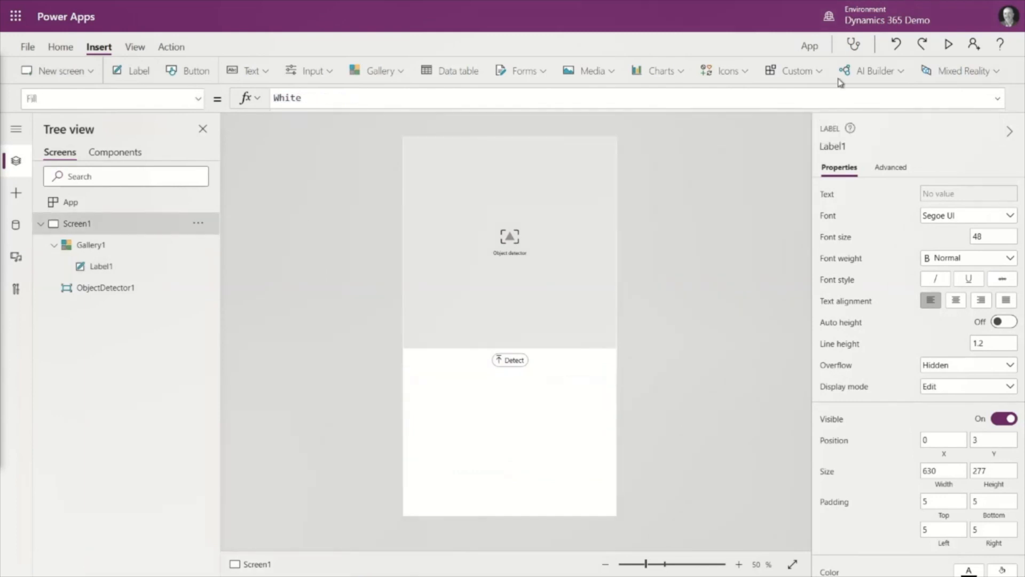
# - Preview the app and run the object detector on 1.png from the train folder
pyautogui.click(951, 46)
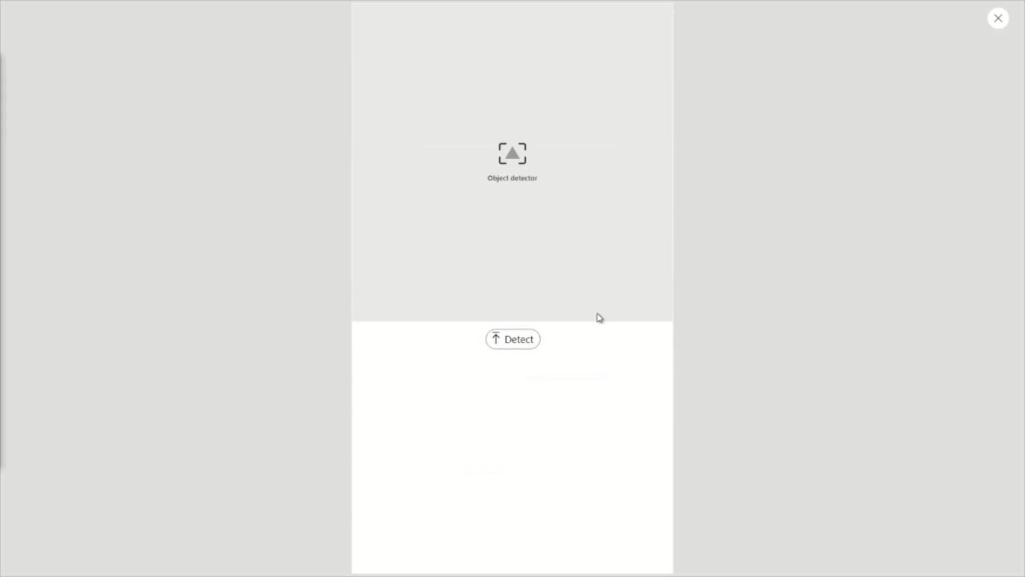
pyautogui.click(513, 339)
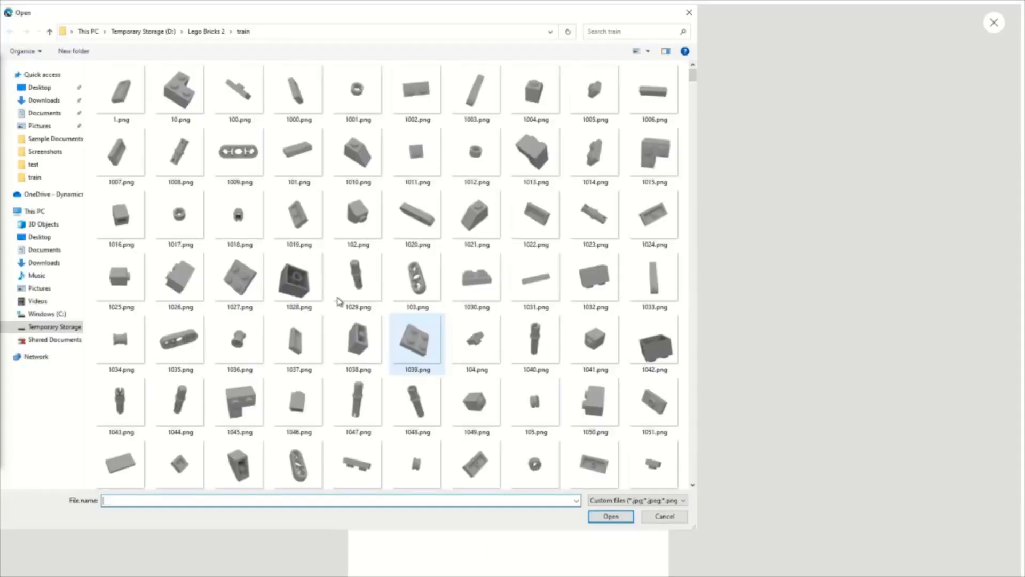
pyautogui.doubleClick(122, 92)
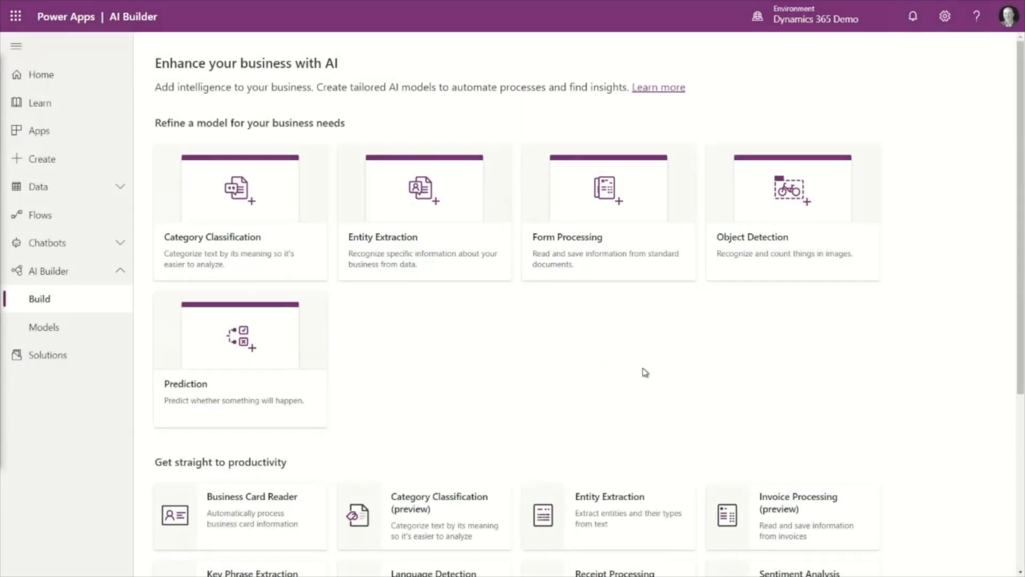
# - Try out AI Builder's prebuilt Receipt Processing model on an uploaded Daniel's Broiler receipt image and review the extracted information
pyautogui.scroll(-5, 611, 361)
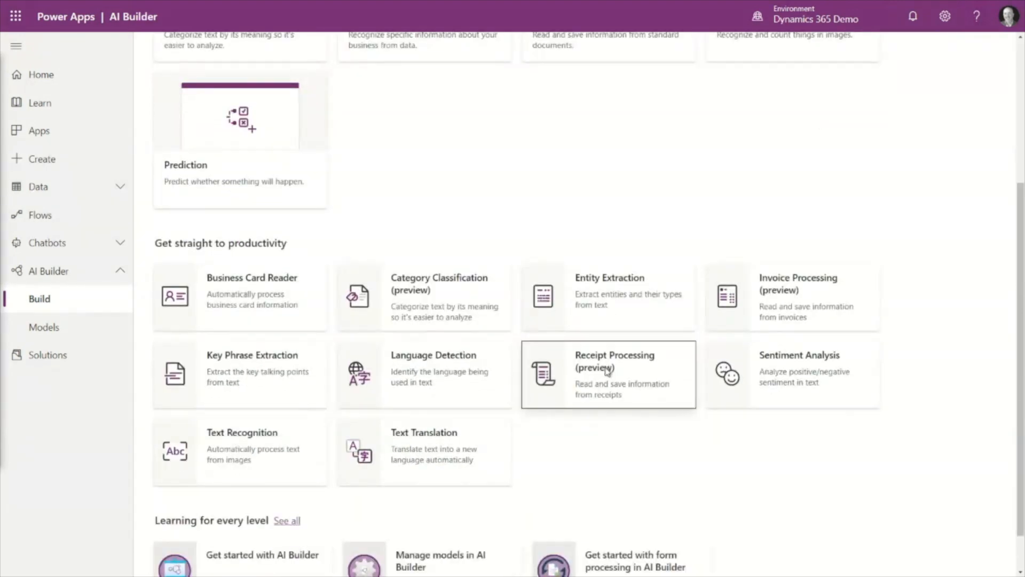
pyautogui.click(607, 369)
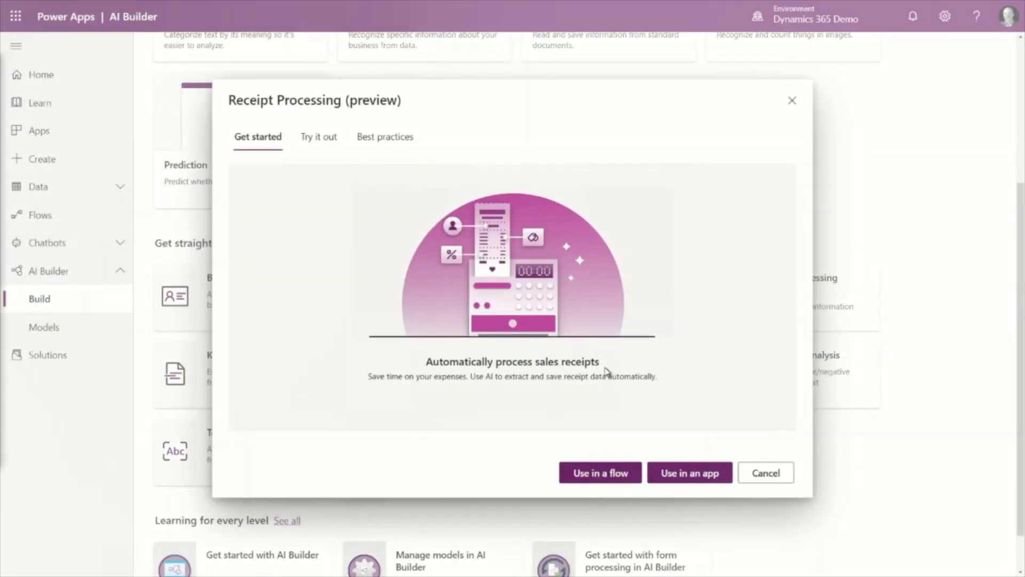
pyautogui.click(310, 142)
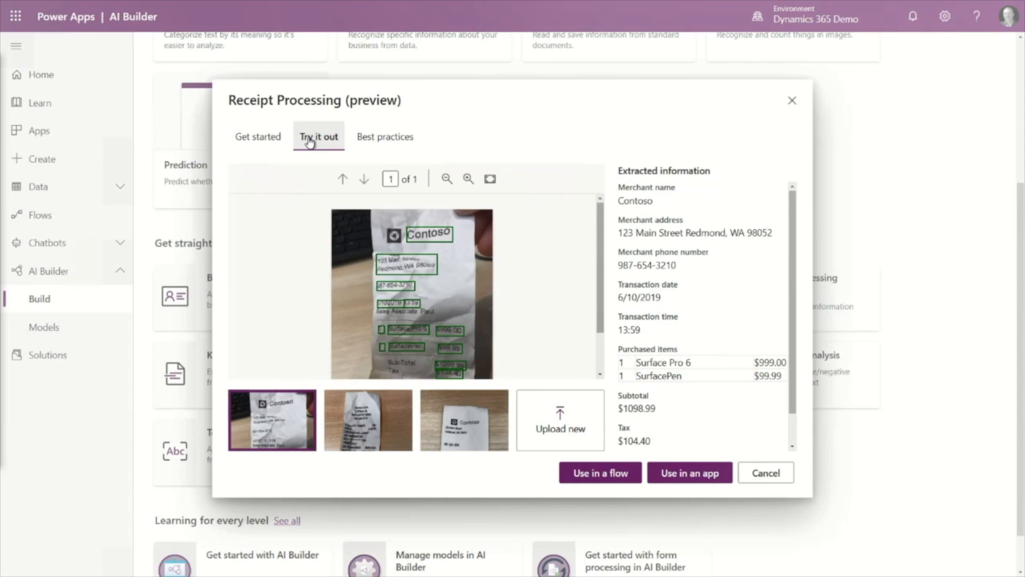
pyautogui.click(565, 420)
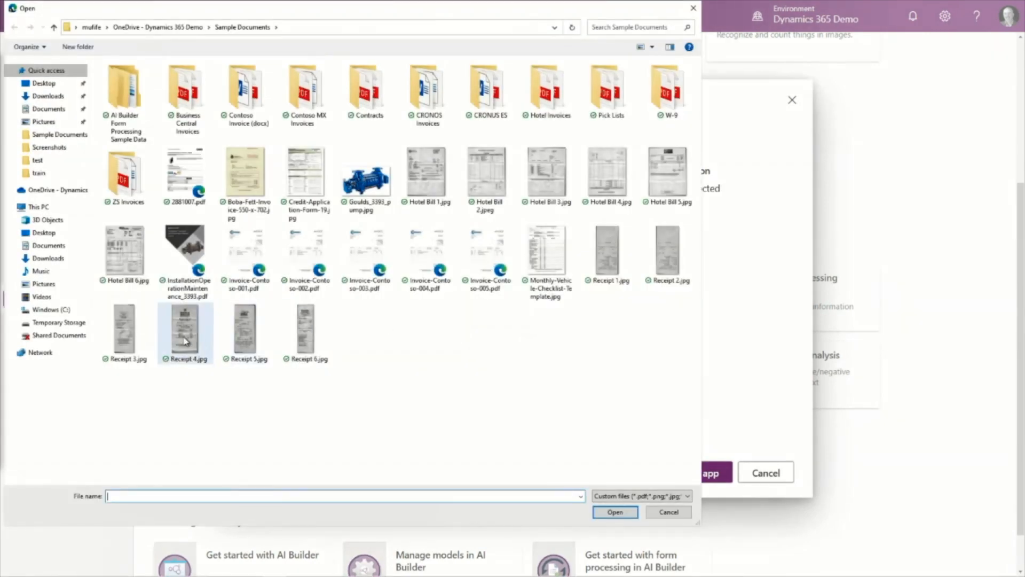
pyautogui.doubleClick(185, 333)
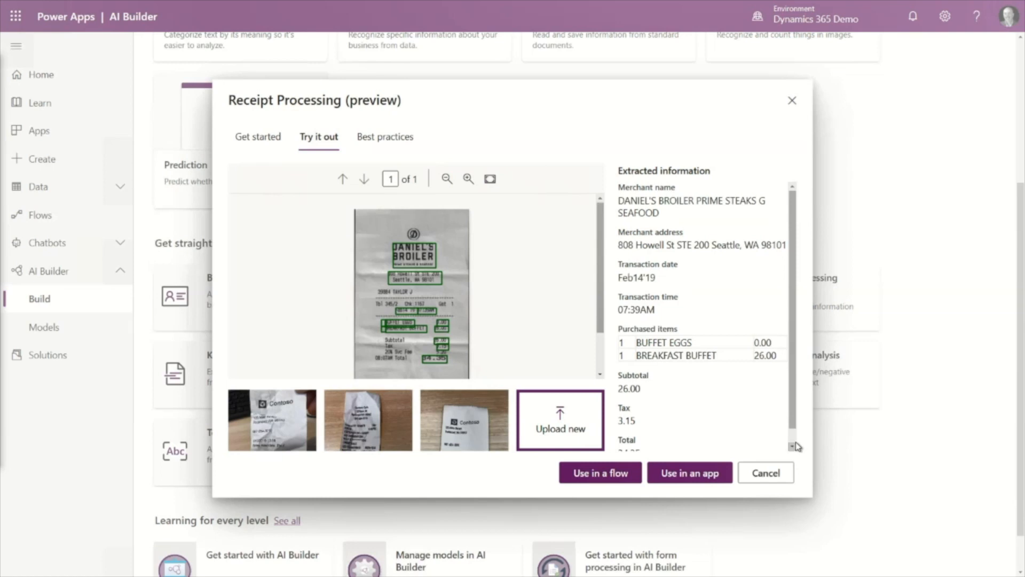
pyautogui.scroll(-1, 798, 442)
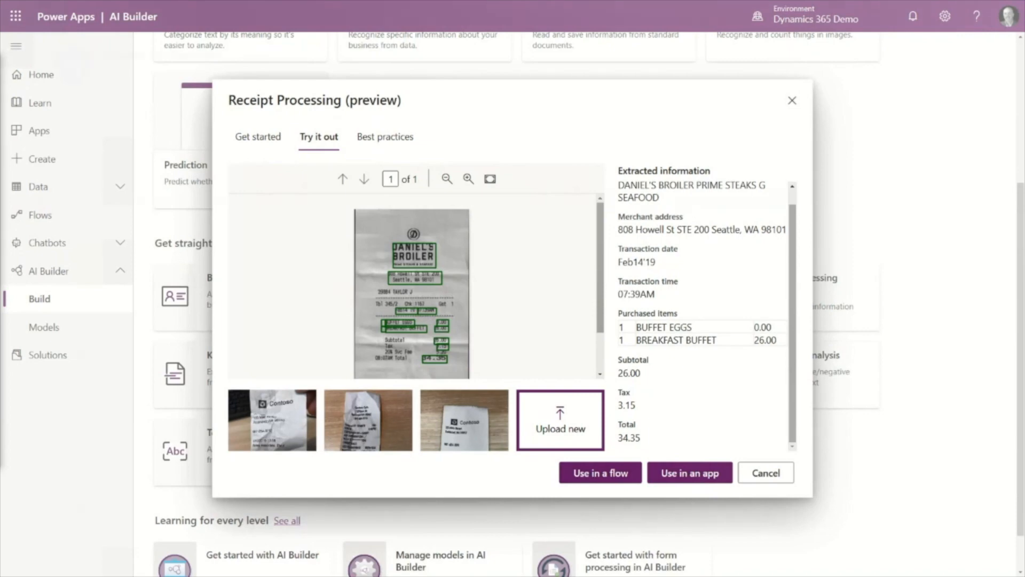
# - In Finance and Operations, create an expense report titled Customer Visit, adding no existing expenses or receipts
pyautogui.write('Visit')
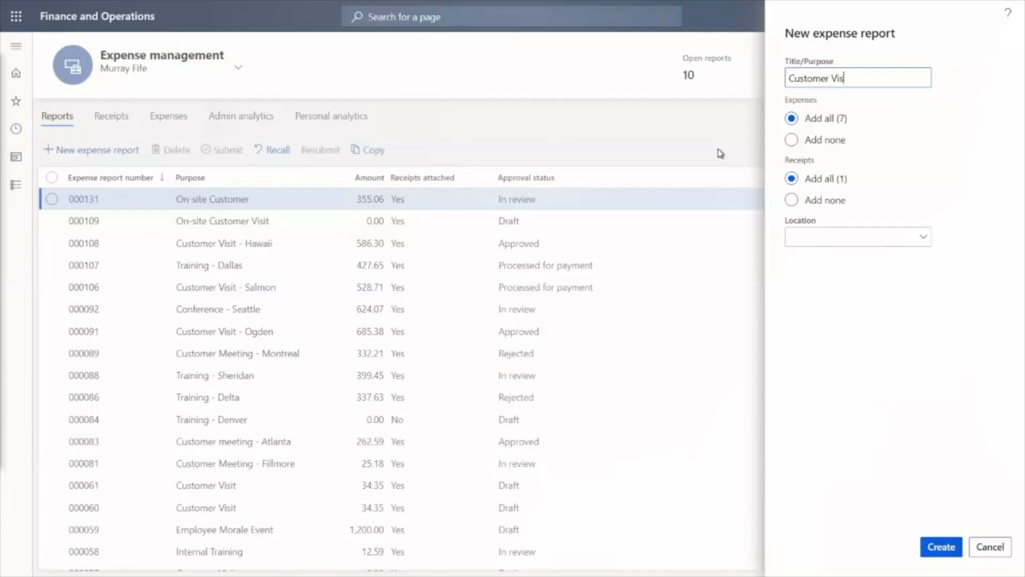
pyautogui.click(792, 140)
pyautogui.click(792, 200)
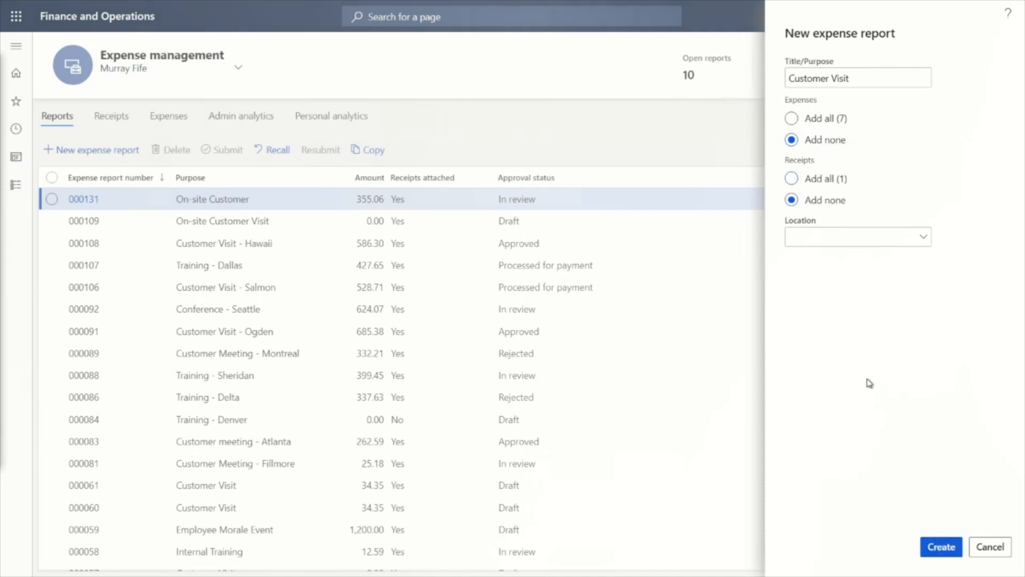
# - Upload Receipt 4.jpg from the Sample Documents folder as a receipt on the Customer Visit expense report
pyautogui.click(112, 120)
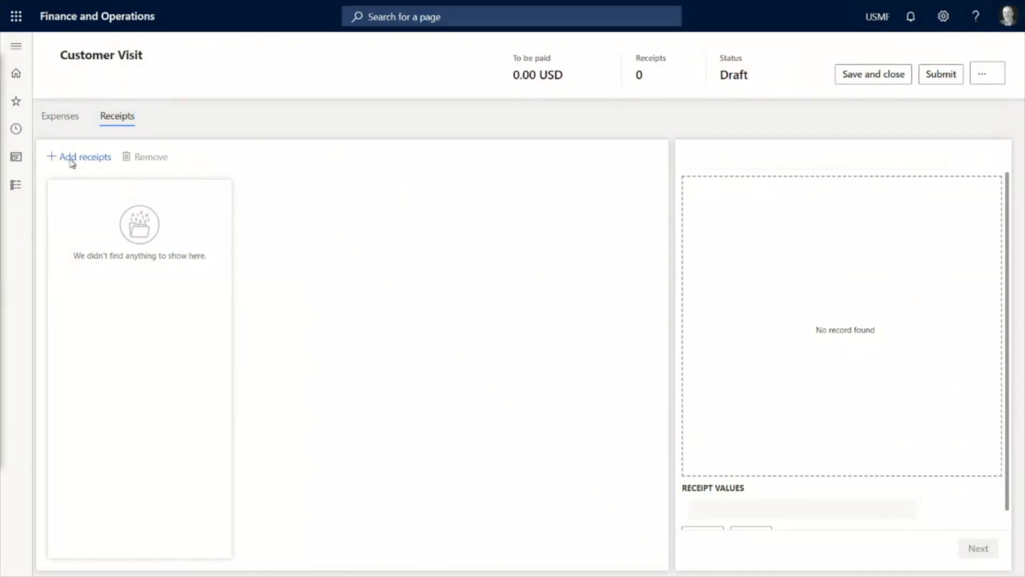
pyautogui.click(69, 158)
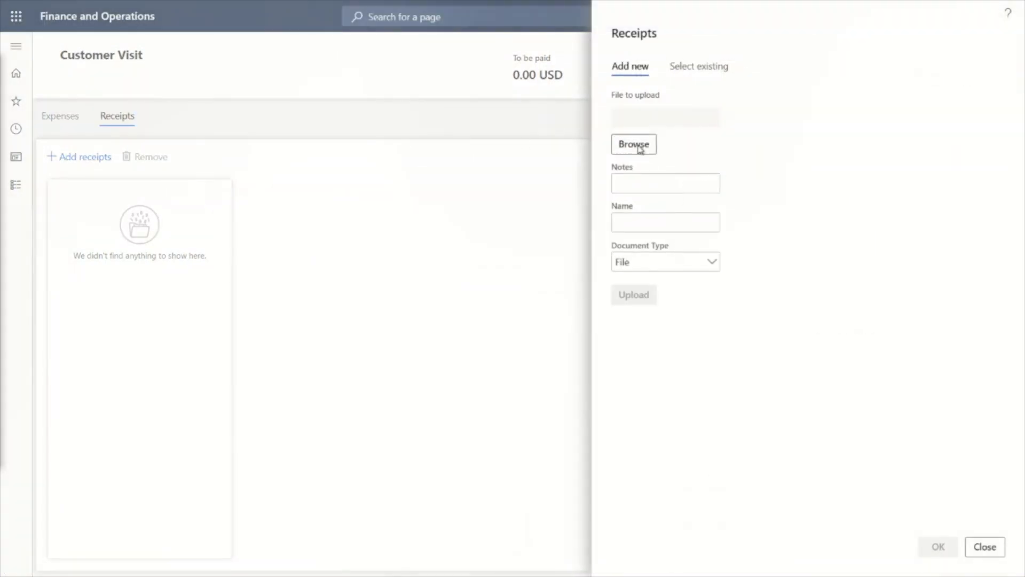
pyautogui.click(634, 145)
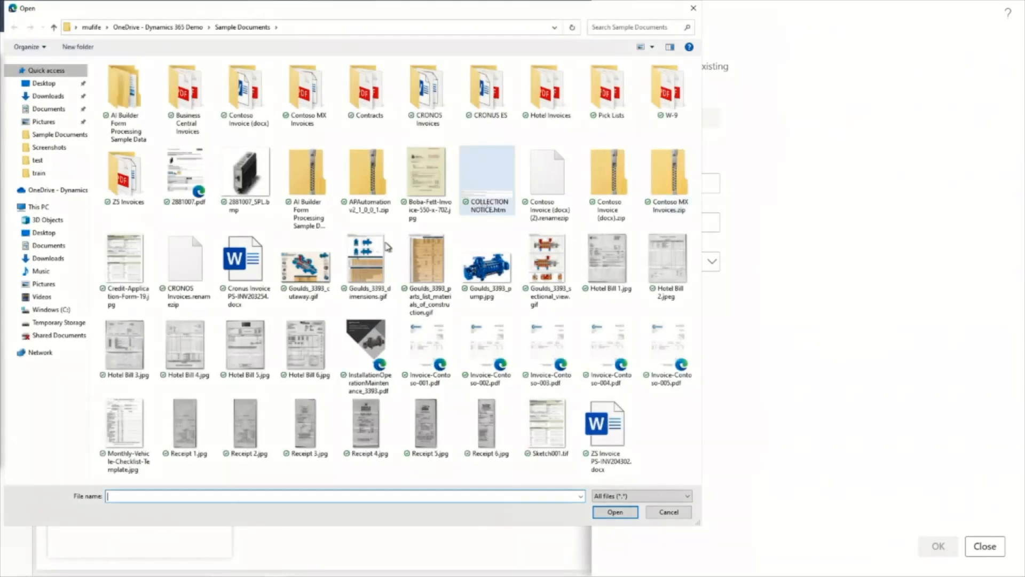
pyautogui.doubleClick(366, 425)
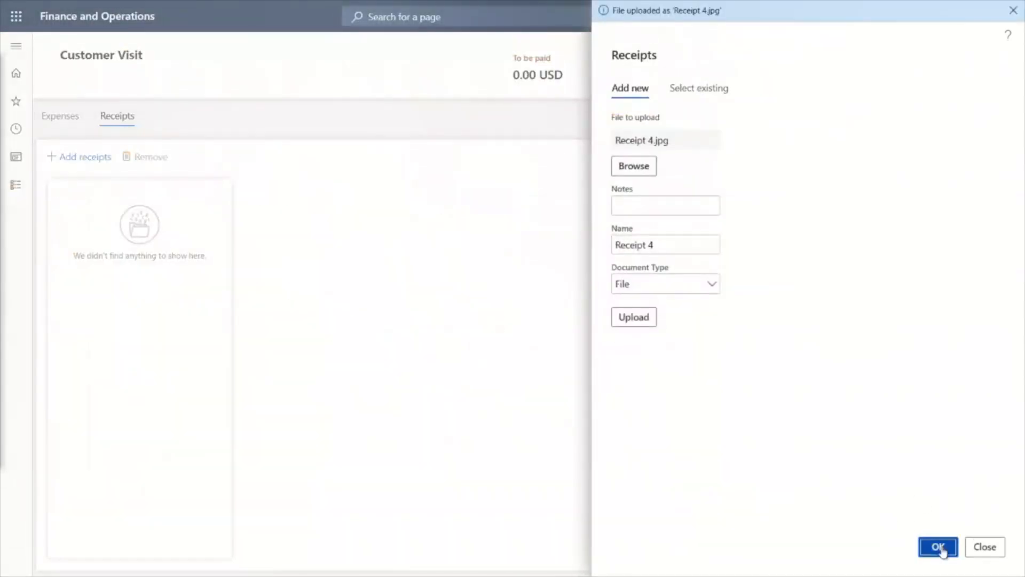
pyautogui.click(939, 545)
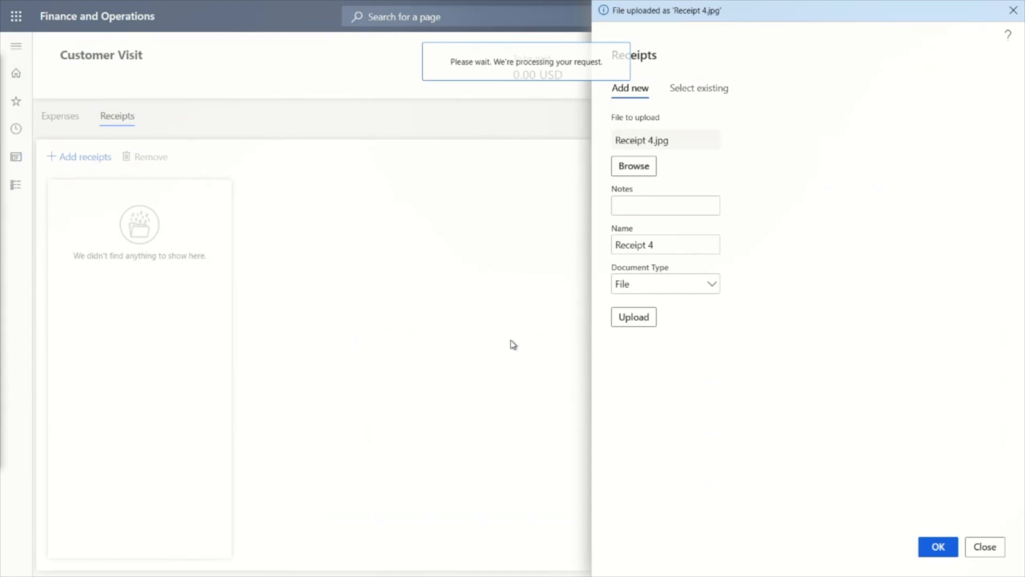
# - Create a Meal expense from the extracted receipt values, save it, and review its line in the report's expenses
pyautogui.scroll(-2, 825, 307)
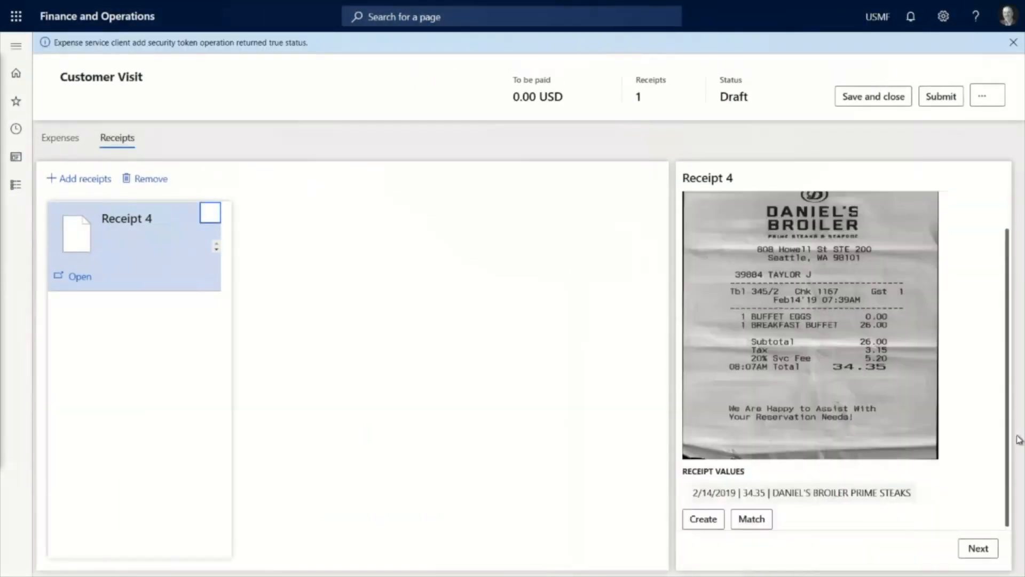
pyautogui.click(693, 523)
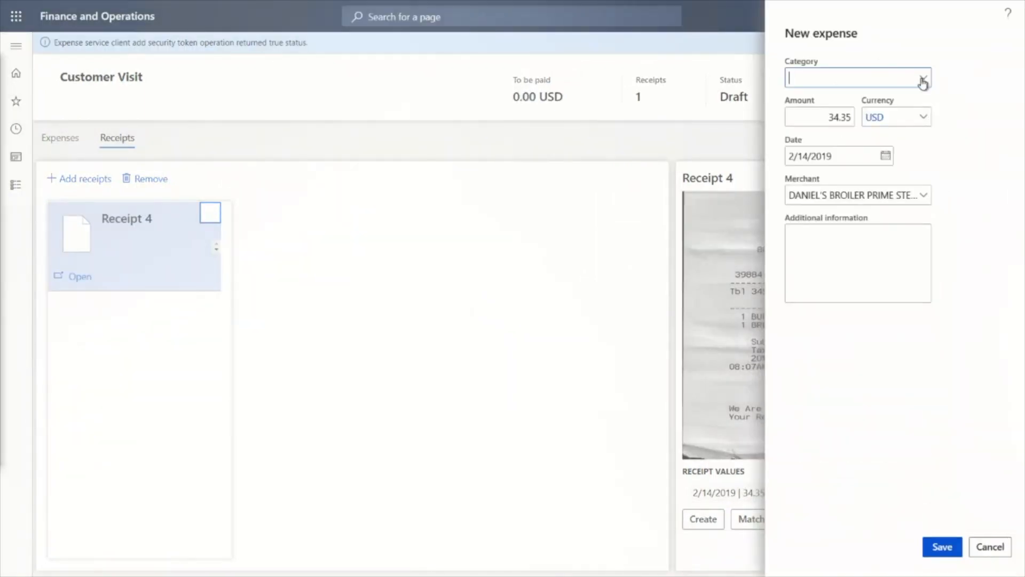
pyautogui.click(922, 79)
pyautogui.scroll(-1, 596, 170)
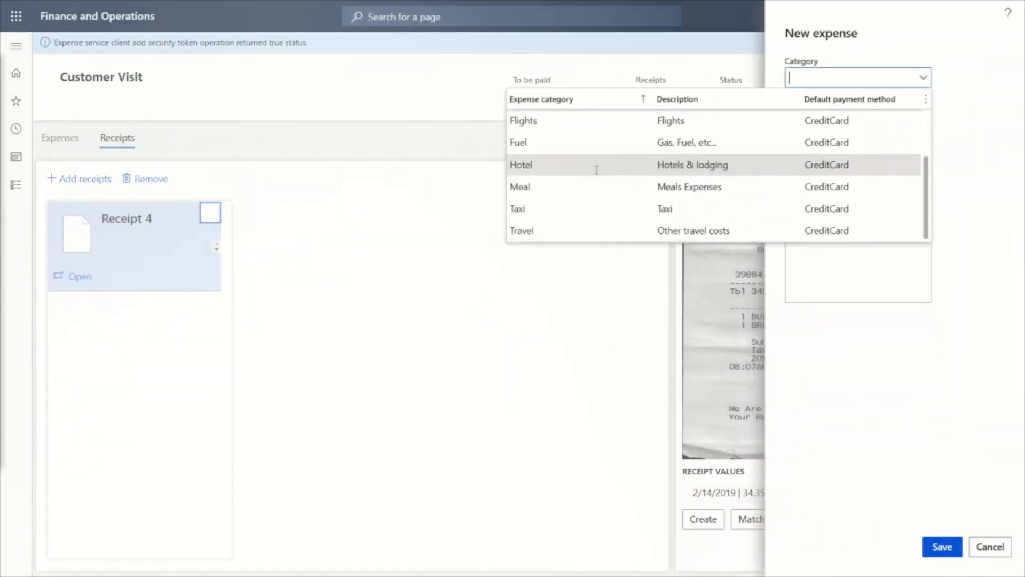
pyautogui.click(556, 184)
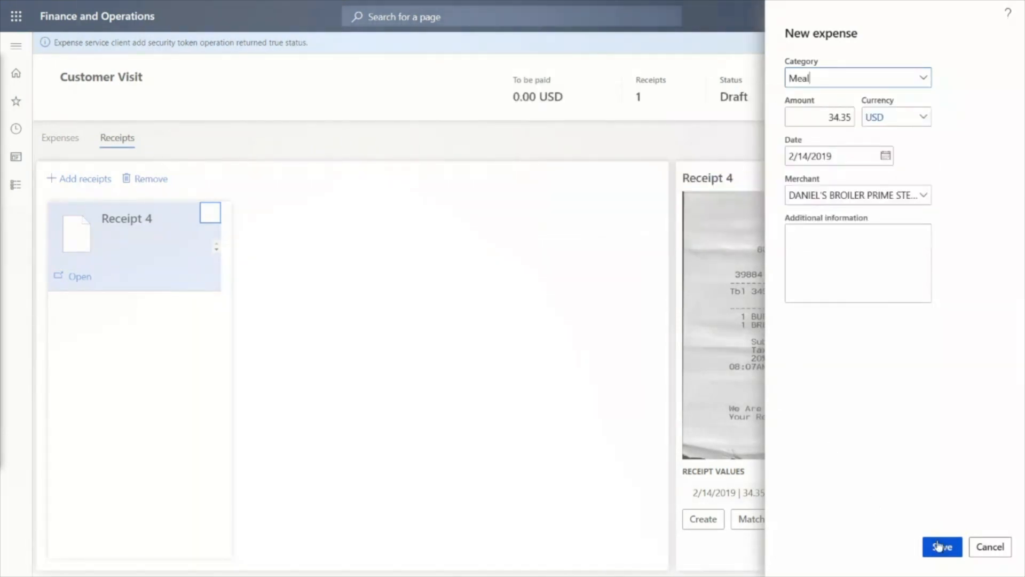
pyautogui.click(941, 547)
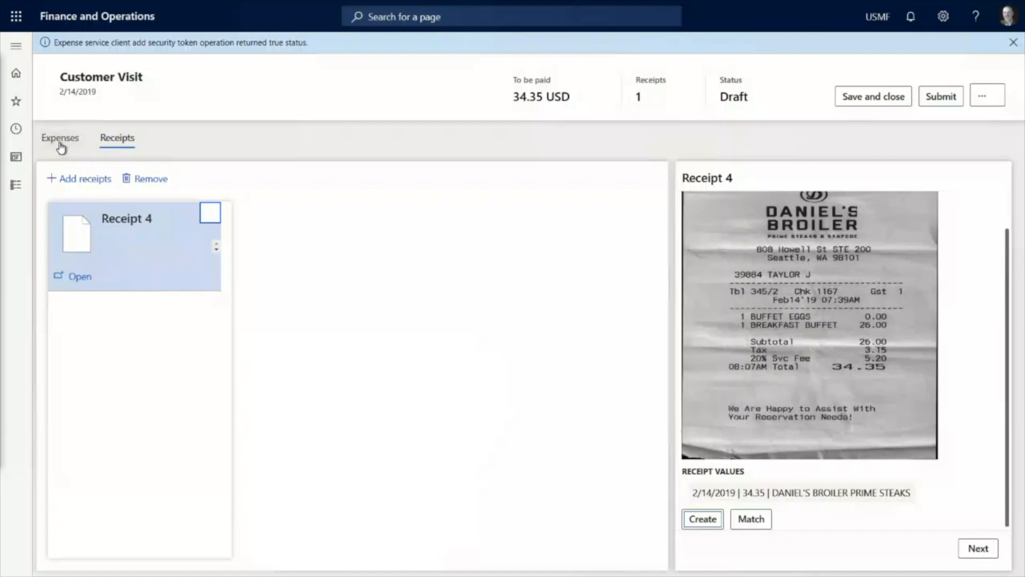
pyautogui.click(60, 142)
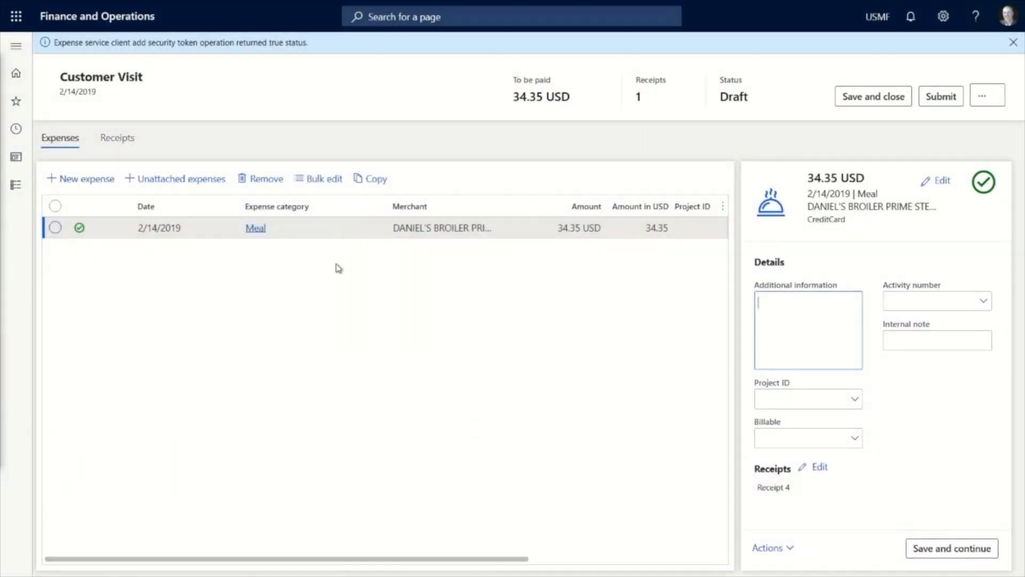
pyautogui.moveTo(428, 565); pyautogui.dragTo(662, 574)
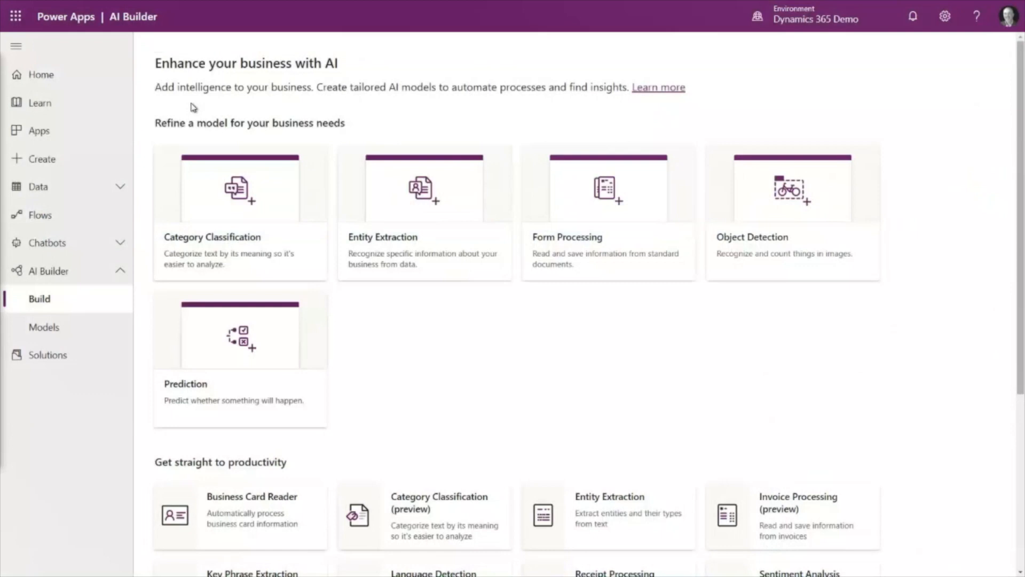
# - Switch to AI Builder and create a Form Processing model named CRONUS Invoice Processing Model (Sample)
pyautogui.click(618, 192)
pyautogui.click(621, 194)
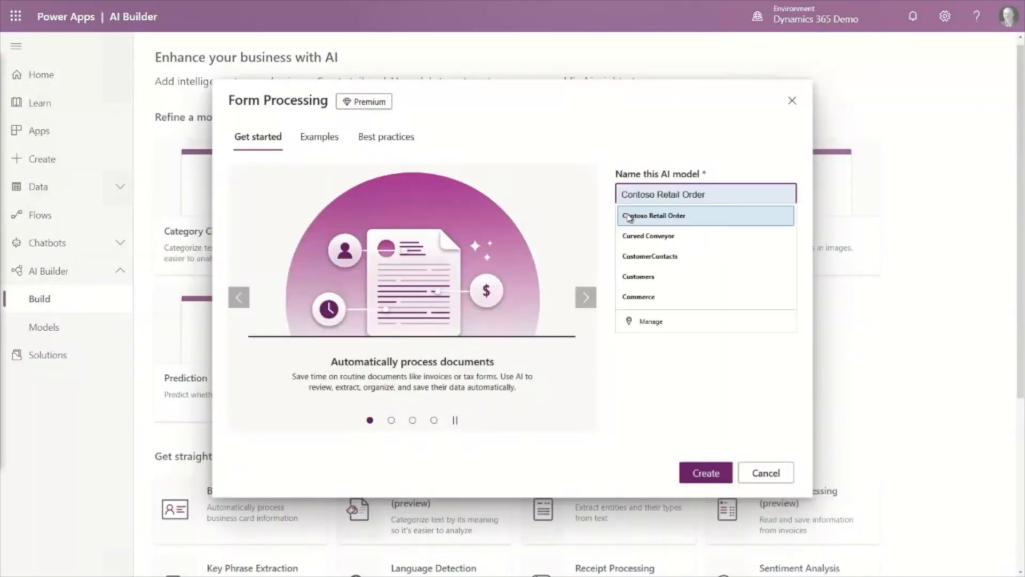
pyautogui.write('CRONUS Invoice Processing Model')
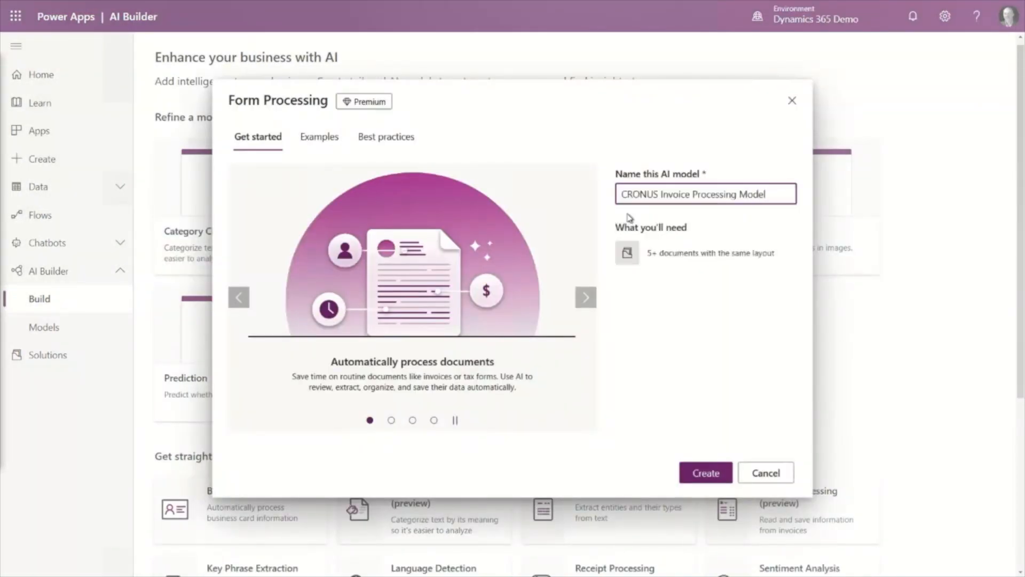
pyautogui.write(' (Sample)')
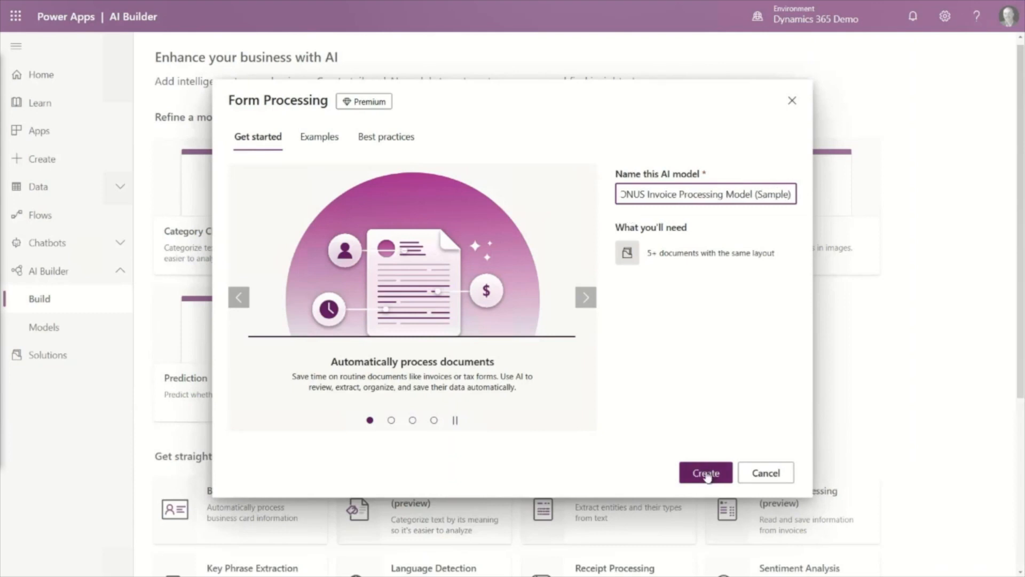
pyautogui.click(708, 470)
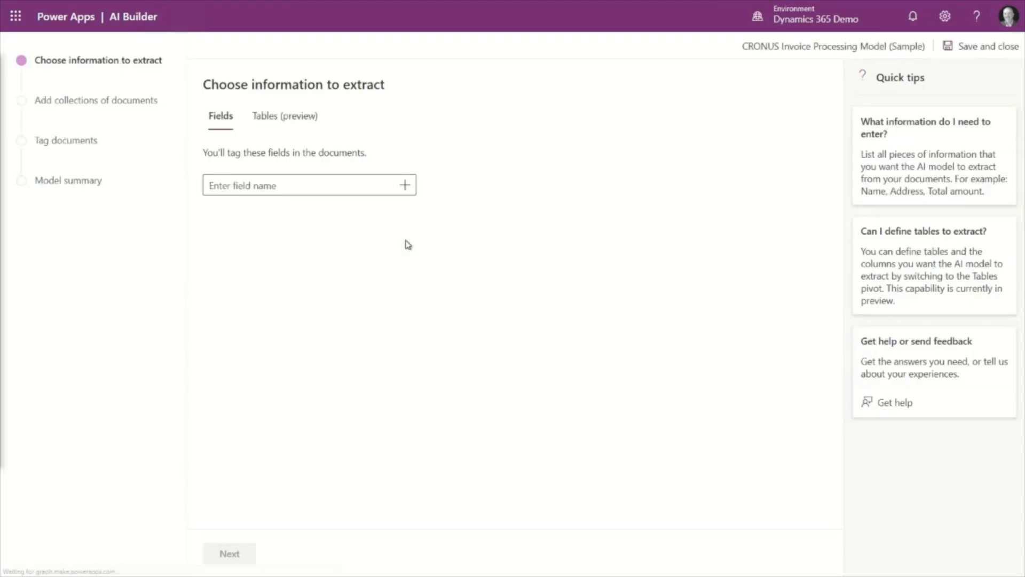
# - Add the fields Subtotal, Total Tax, Total and Due Date to the information the model extracts
pyautogui.click(322, 185)
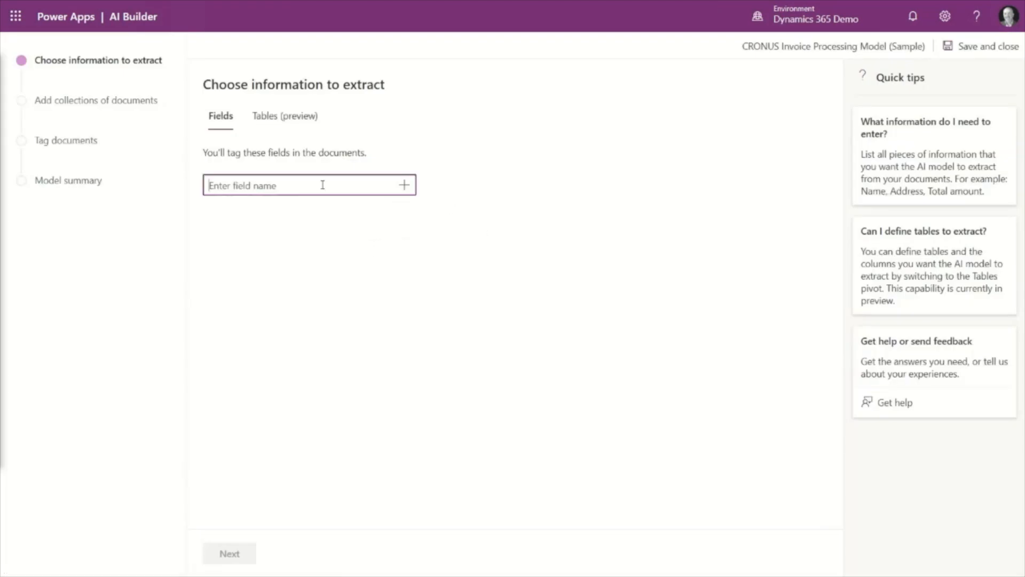
pyautogui.write('Subtotal')
pyautogui.press('Return')
pyautogui.write('Total Tax')
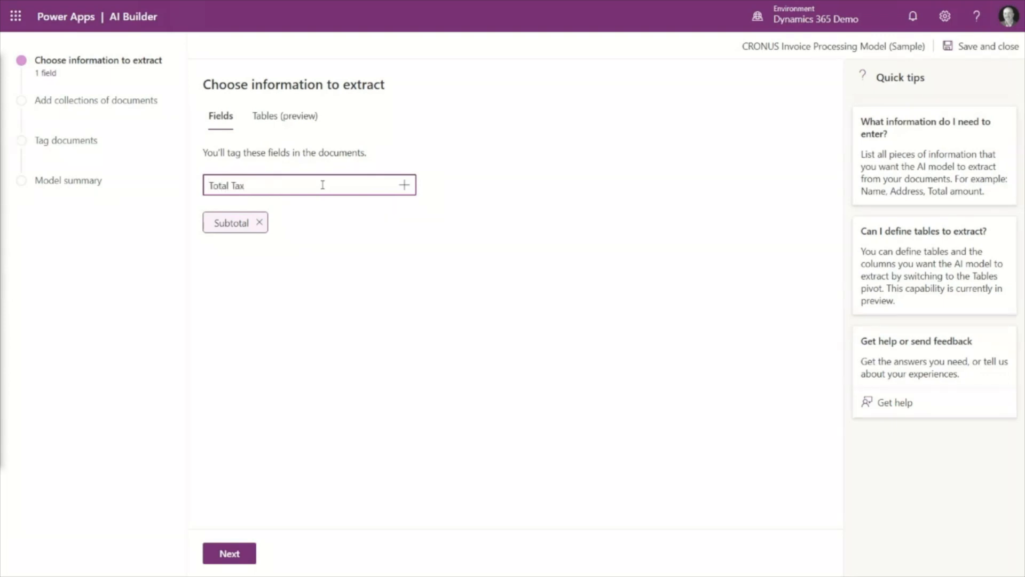
pyautogui.press('Return')
pyautogui.write('Total')
pyautogui.press('Return')
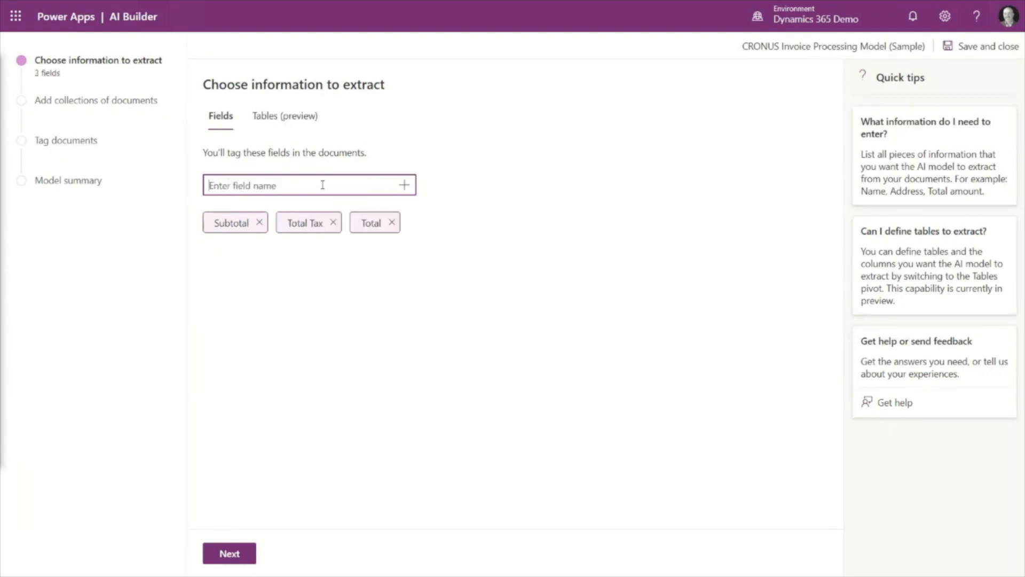
pyautogui.write('Due Date')
pyautogui.press('Return')
# - Add the extraction fields Amount Subject to Sales Tax and Amount Exempt from Sales Tax
pyautogui.write('Amount')
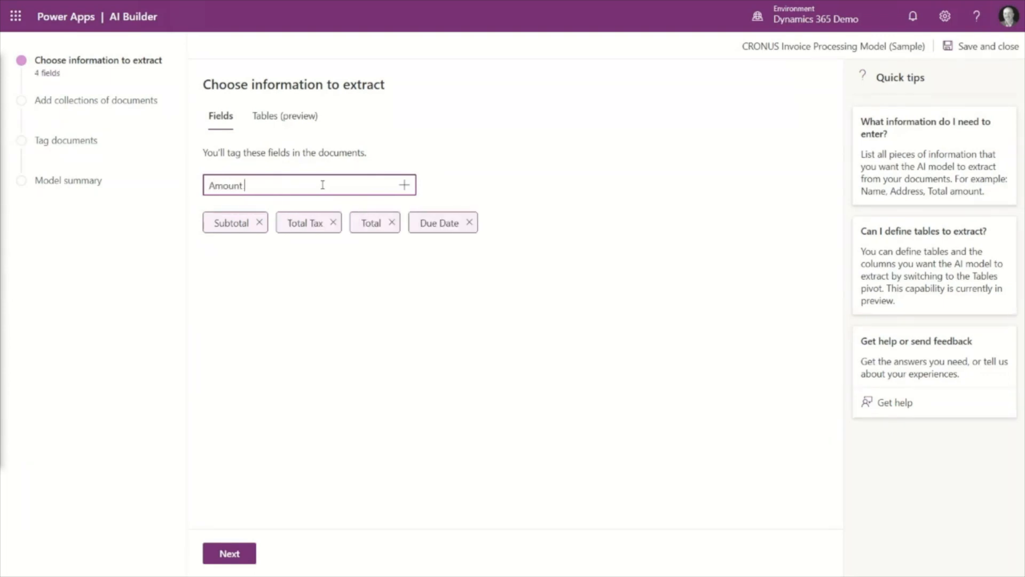
pyautogui.write(' Subject to Sales Tax')
pyautogui.press('Return')
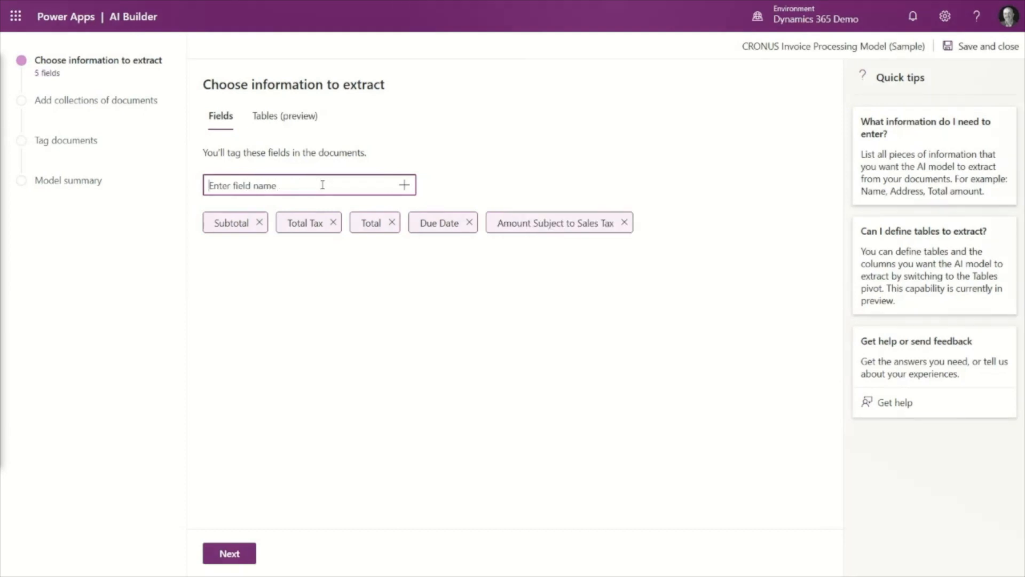
pyautogui.write('Amount Exempt from Sales Tax')
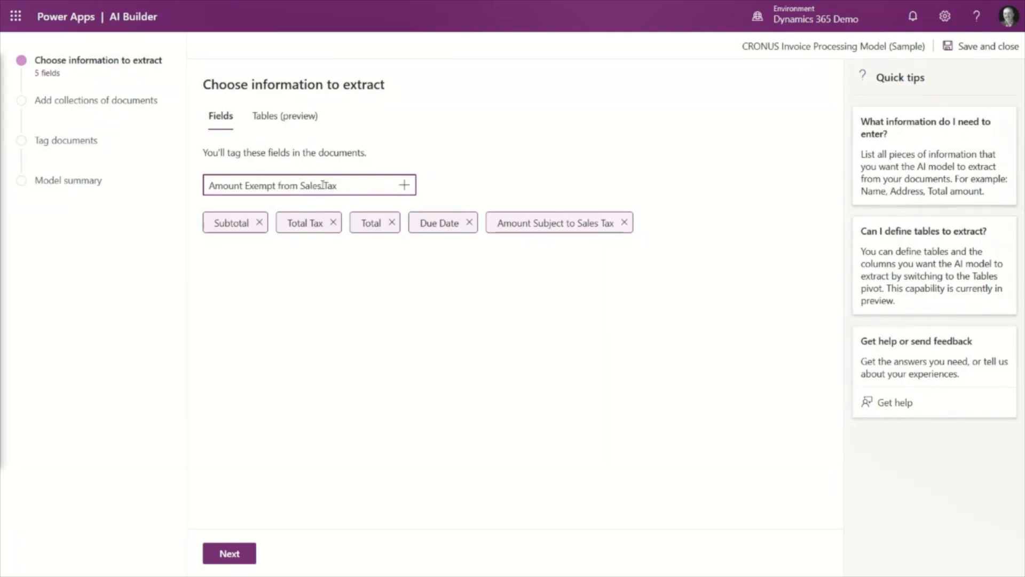
pyautogui.press('Return')
# - Add the extraction fields Phone No., Payment Terms and Vendor Name
pyautogui.write('Phone No.')
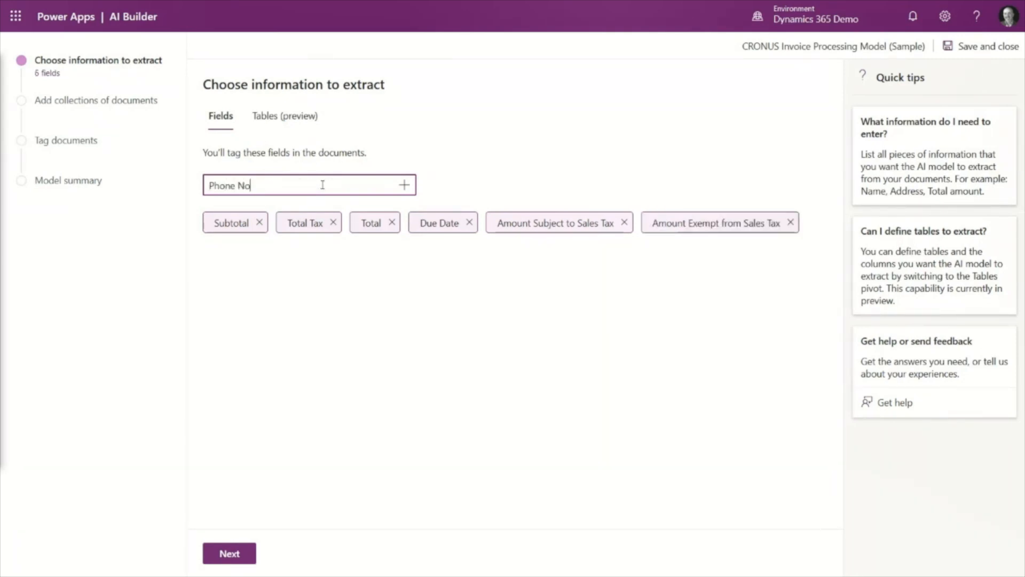
pyautogui.press('Return')
pyautogui.write('Payment Terms')
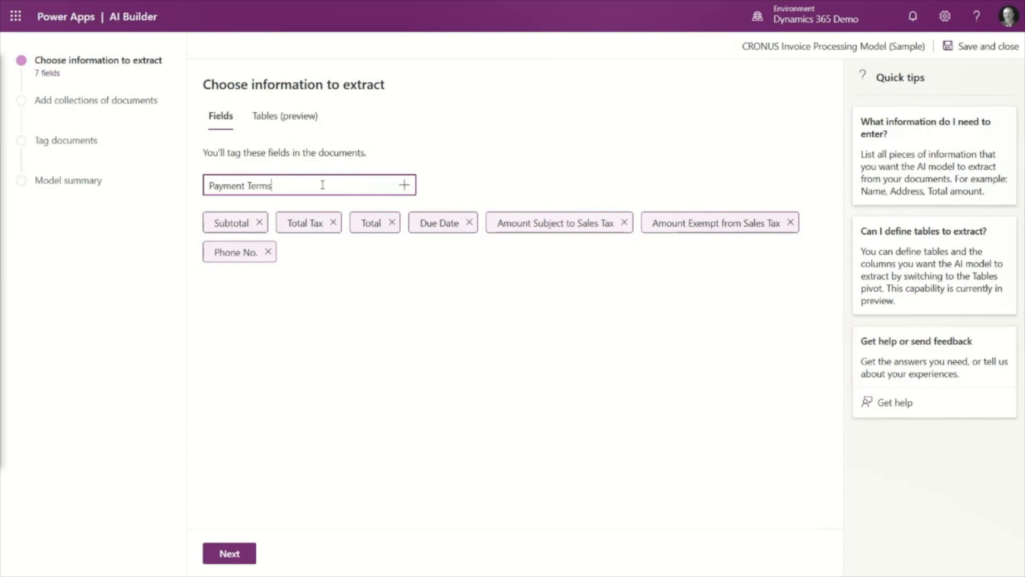
pyautogui.press('Return')
pyautogui.write('Vendor Name')
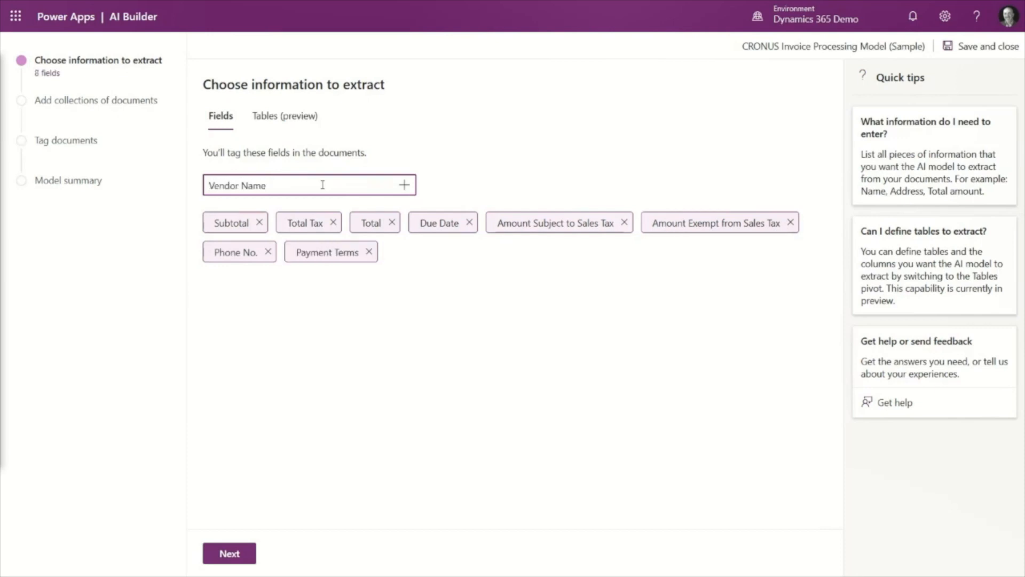
pyautogui.press('Return')
# - Add the extraction fields Invoice Date, Payment Method and Invoice Number
pyautogui.write('Invoice Date')
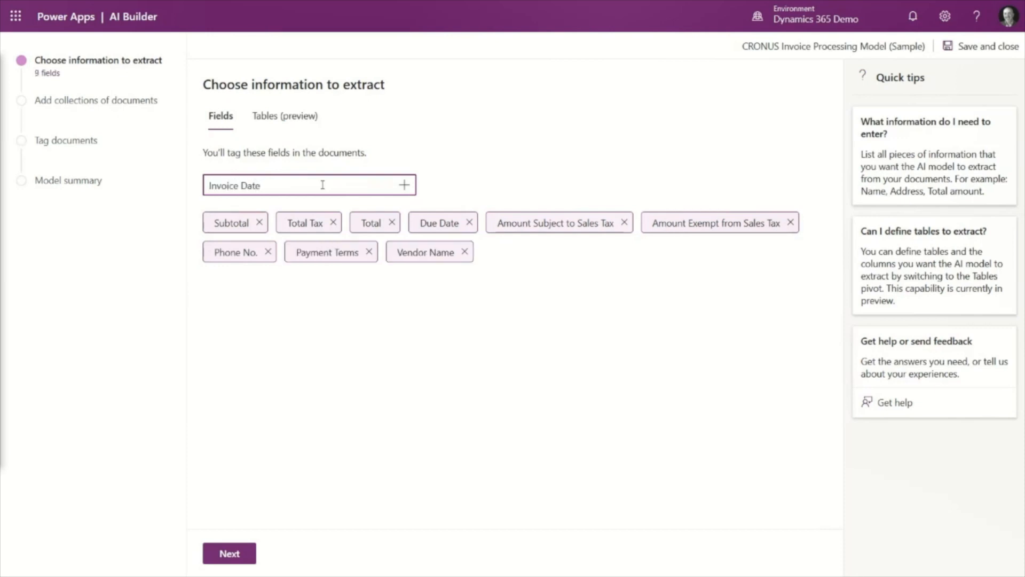
pyautogui.press('Return')
pyautogui.write('Payment Method')
pyautogui.press('Return')
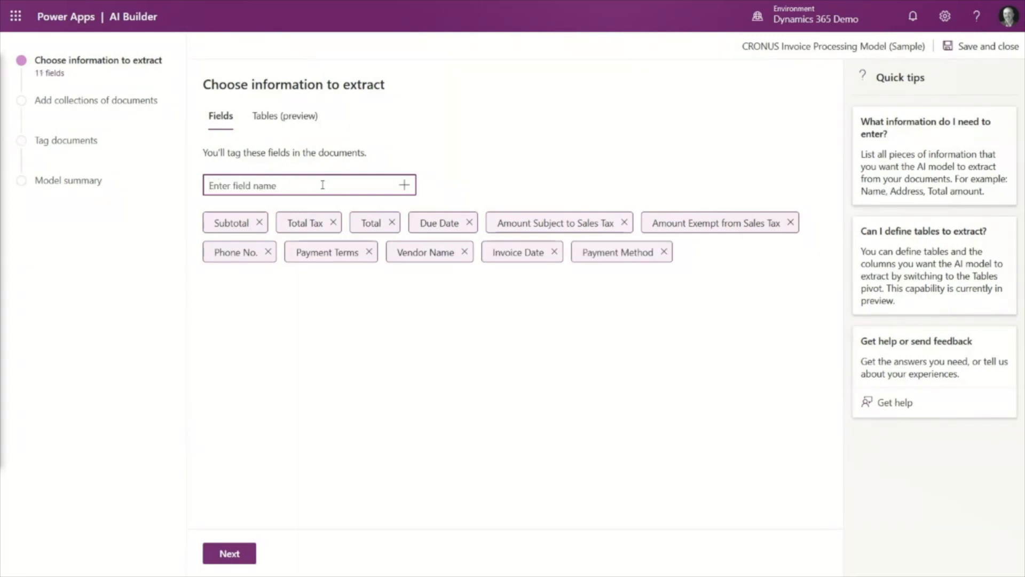
pyautogui.write('Invoice Number')
pyautogui.press('Return')
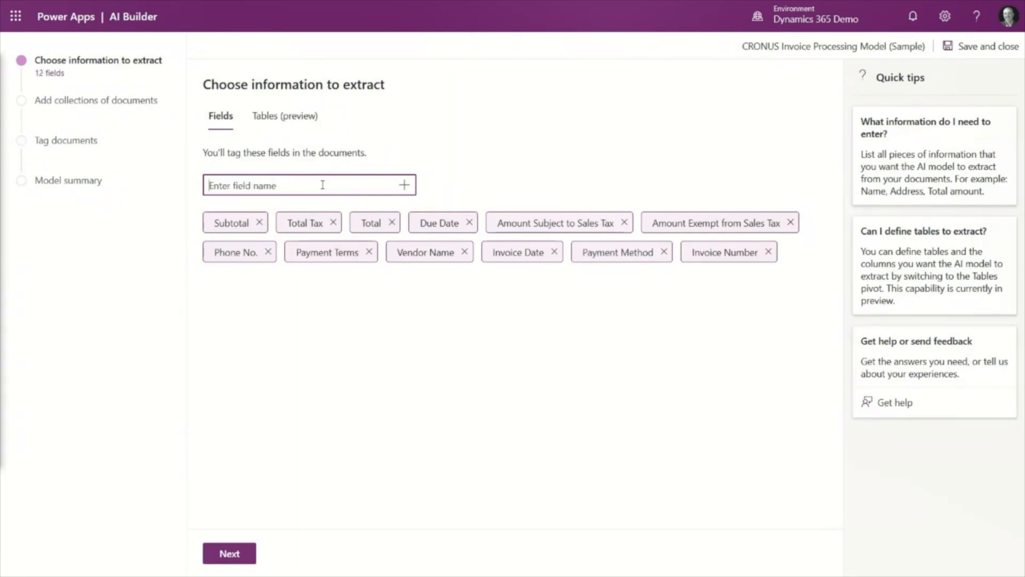
# - Create a new table to extract and name it table_0
pyautogui.click(285, 115)
pyautogui.click(245, 188)
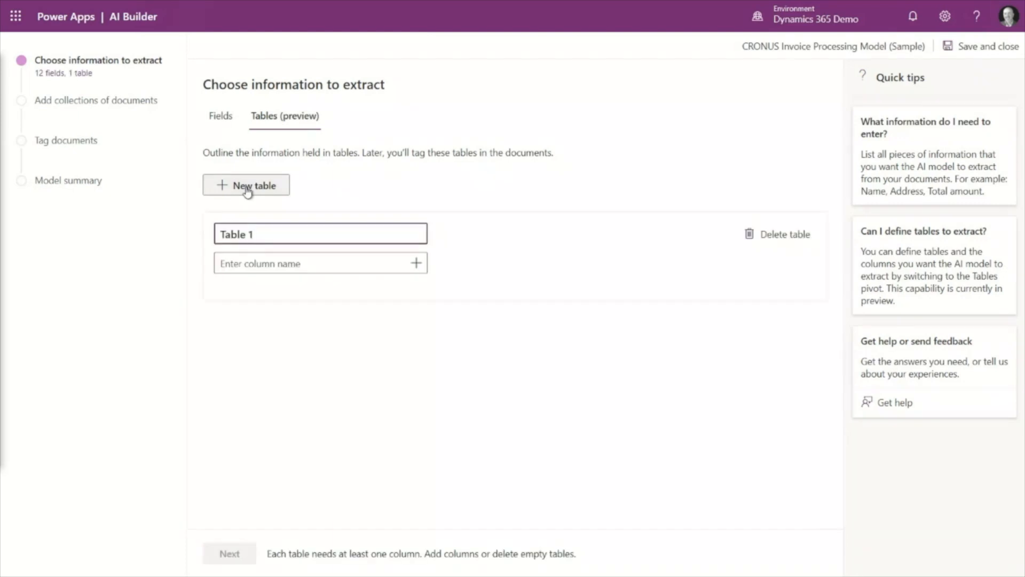
pyautogui.press('BackSpace')
pyautogui.press('BackSpace')
pyautogui.hotkey('ctrl', 'a')
pyautogui.write('table_0')
# - Add the columns No., Description and Shipment Date to table_0
pyautogui.click(295, 264)
pyautogui.write('No.')
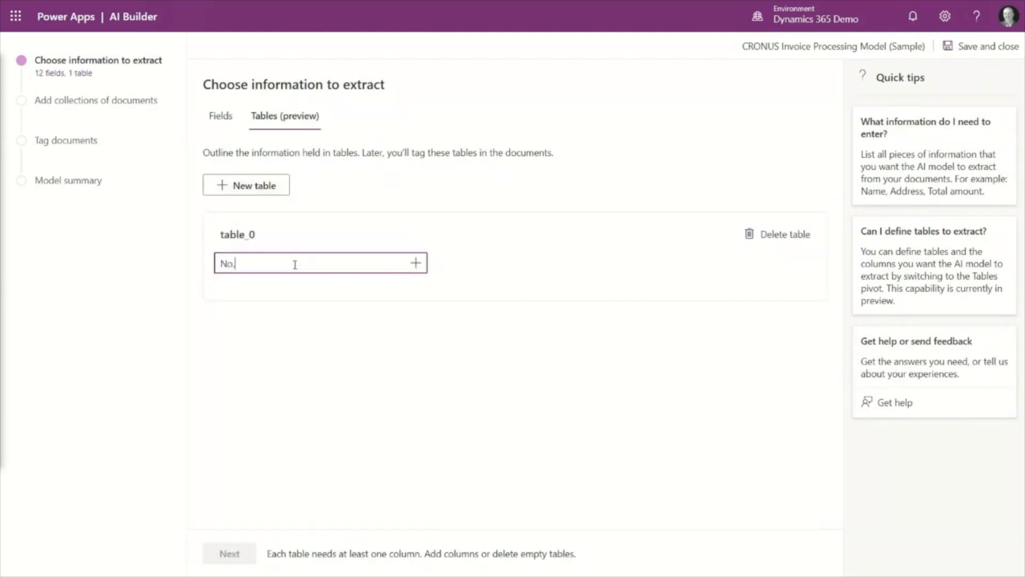
pyautogui.press('Return')
pyautogui.write('Description')
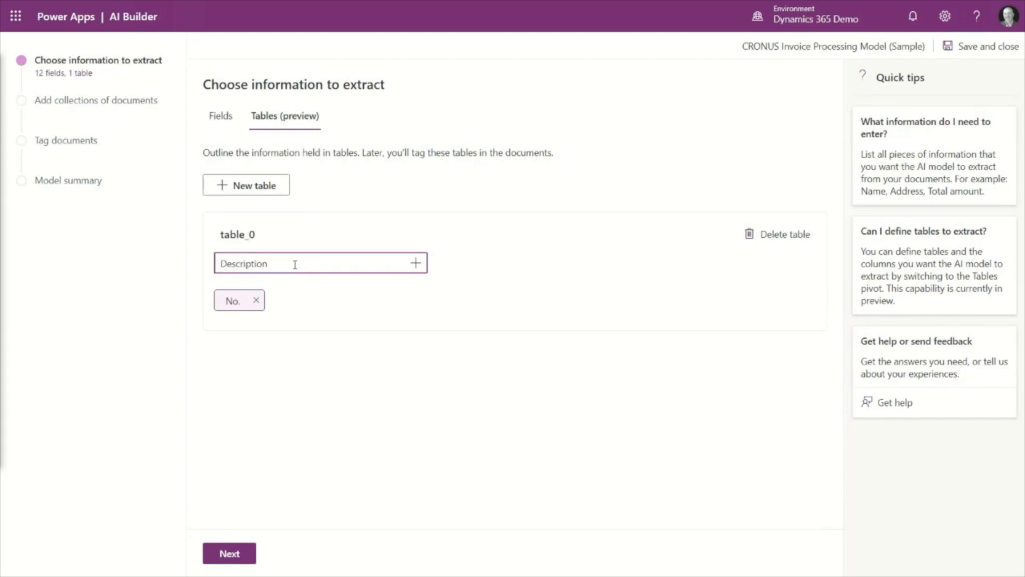
pyautogui.press('Return')
pyautogui.write('Ship')
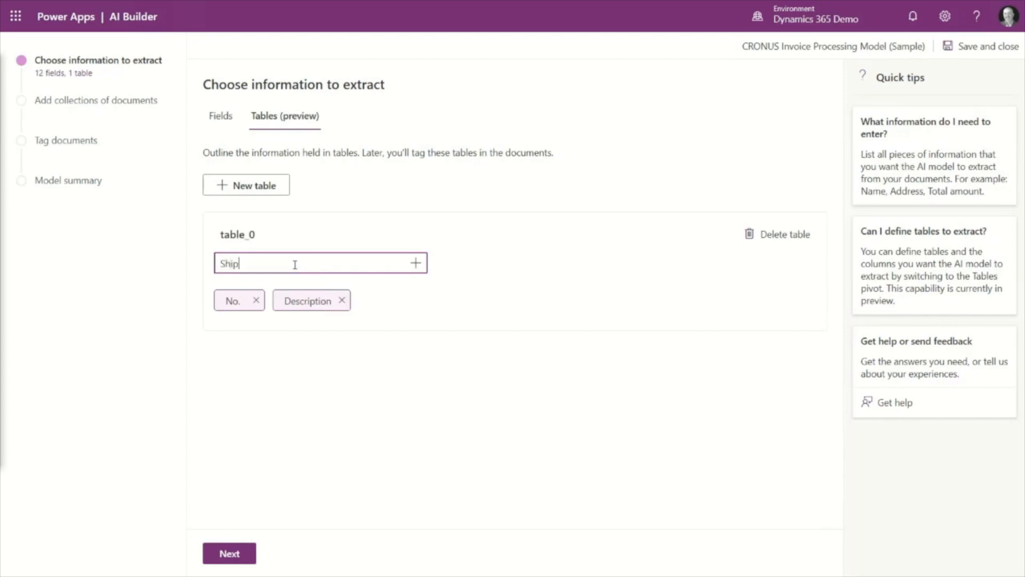
pyautogui.write('ment Date')
pyautogui.press('Return')
# - Add the columns Quantity, Unit, Unit Price and Line Amount to table_0, and continue to adding document collections
pyautogui.write('Quantity')
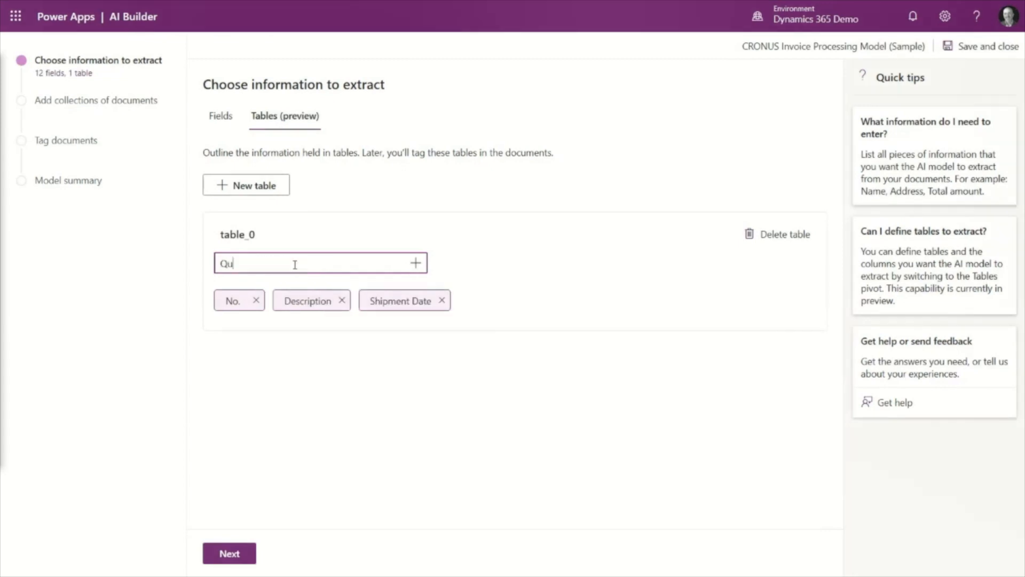
pyautogui.press('Return')
pyautogui.write('Unit')
pyautogui.press('Return')
pyautogui.write('Unit P')
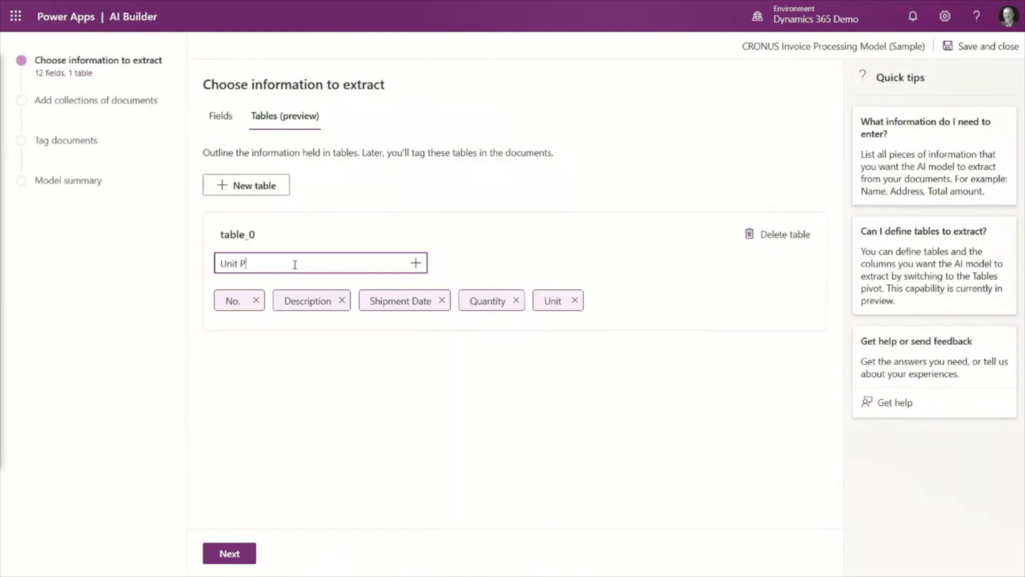
pyautogui.write('rice')
pyautogui.press('Return')
pyautogui.write('Line')
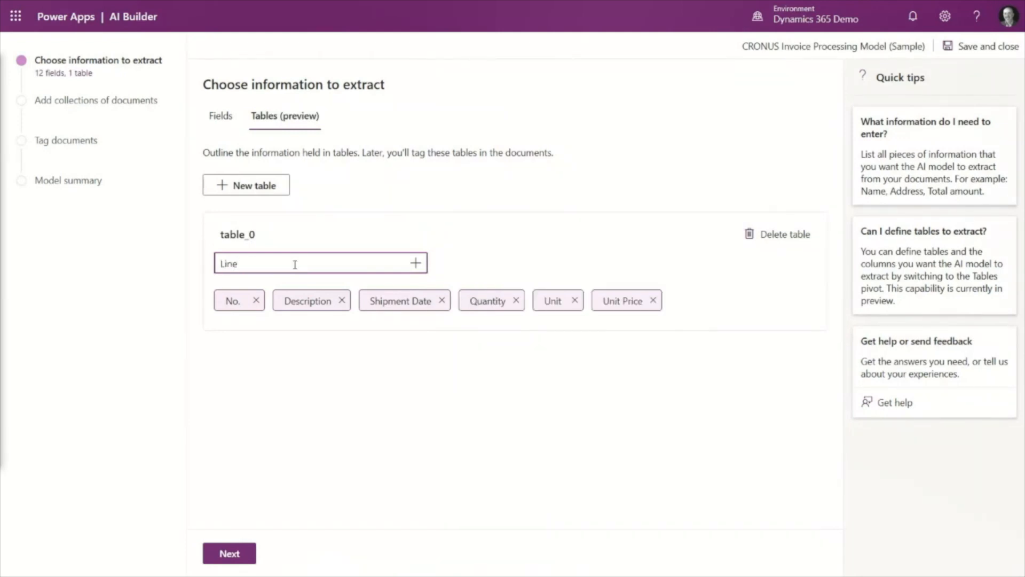
pyautogui.write(' Amount')
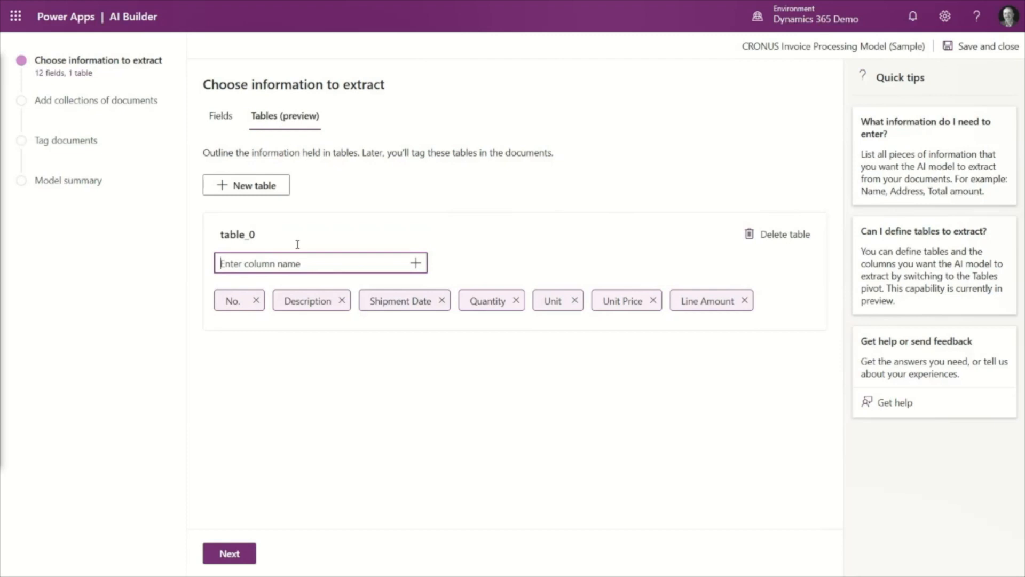
pyautogui.click(226, 553)
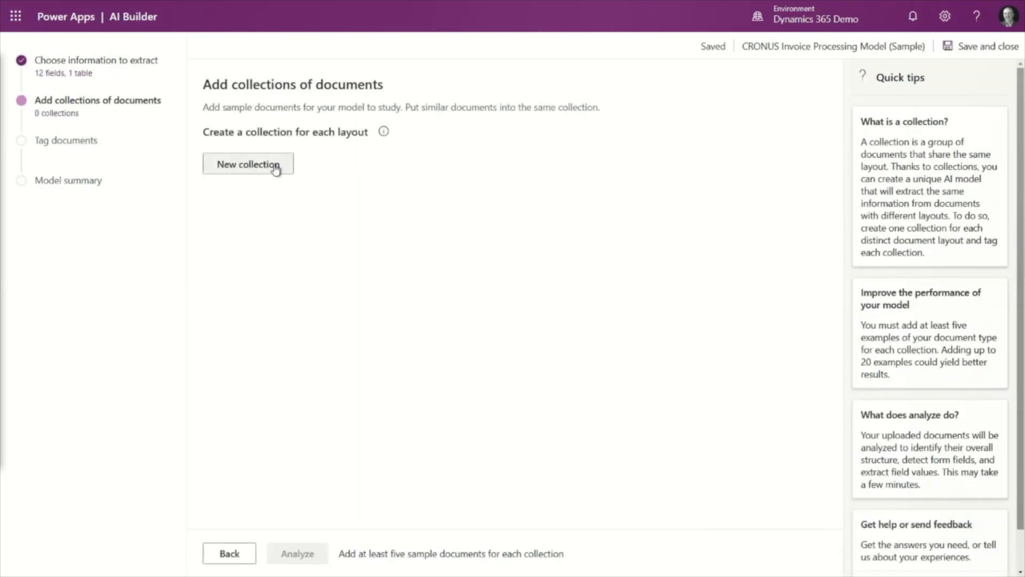
# - Create a collection and upload Sales Invoice PDFs PS-INV103260 to PS-INV103263 and PS-INV103267 from the local CRONUS Invoices folder
pyautogui.click(270, 167)
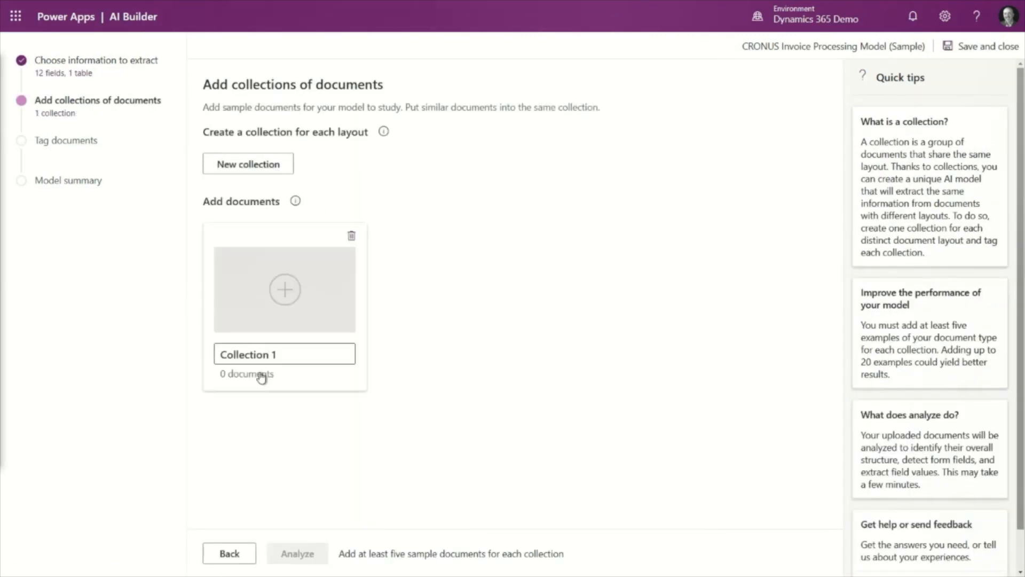
pyautogui.click(285, 299)
pyautogui.click(801, 353)
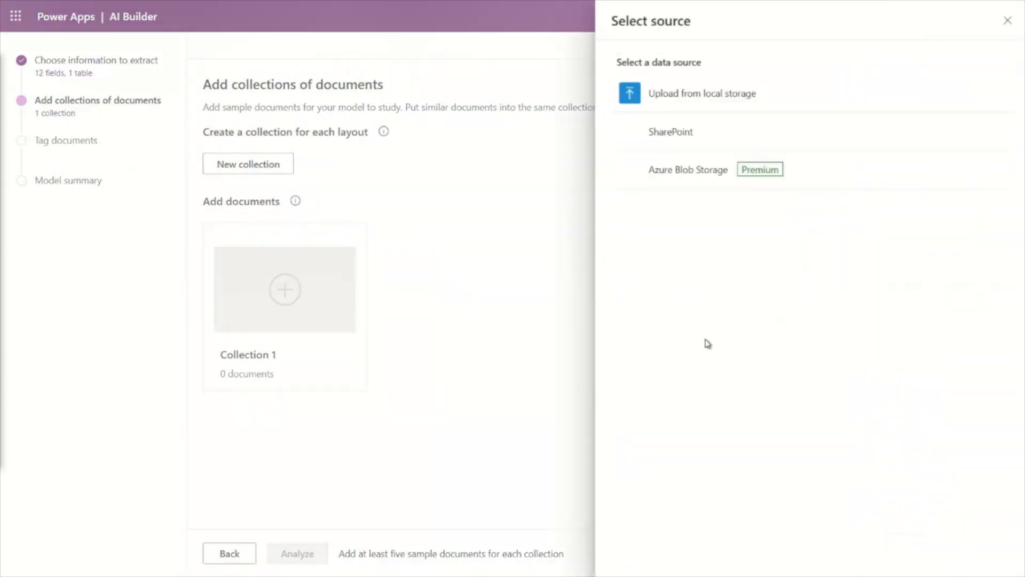
pyautogui.click(655, 98)
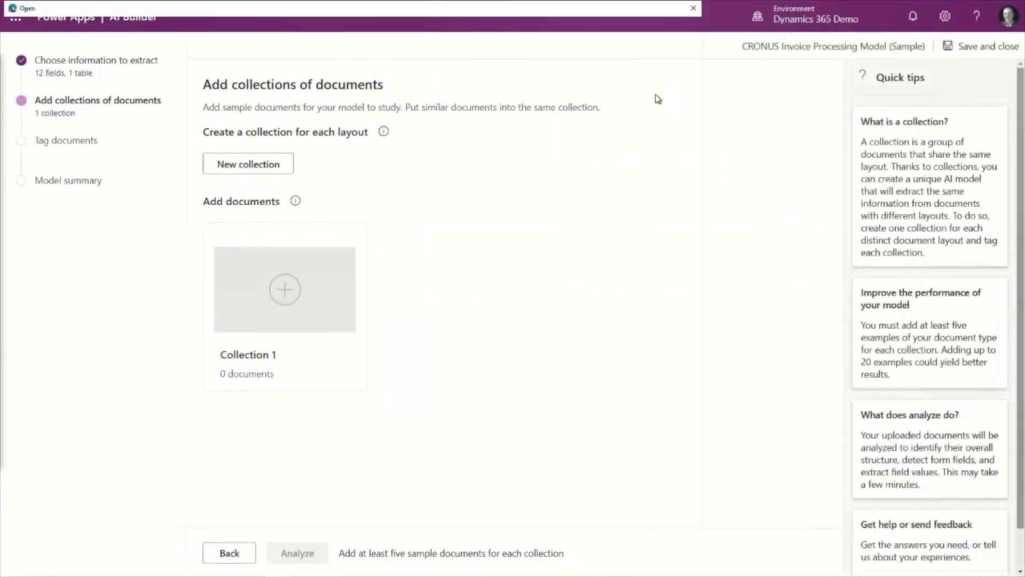
pyautogui.doubleClick(425, 94)
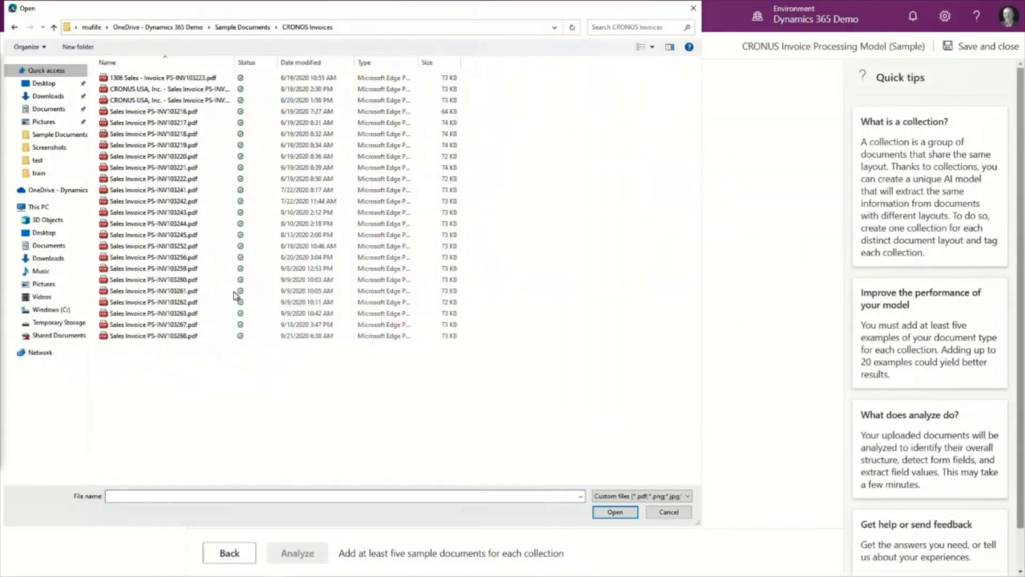
pyautogui.click(184, 337)
pyautogui.click(184, 279)
pyautogui.keyDown('shift'); pyautogui.click(190, 324); pyautogui.keyUp('shift')
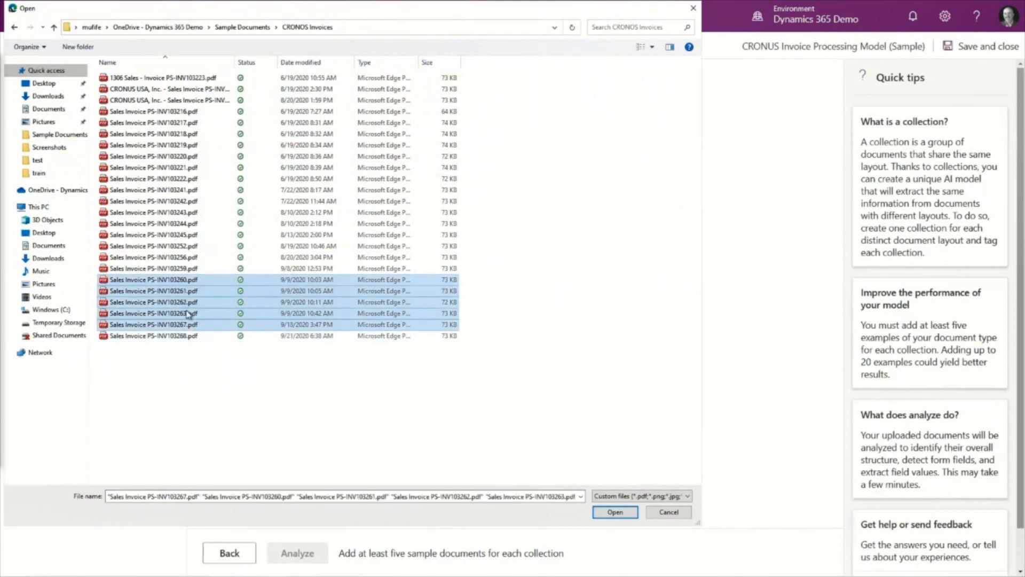
pyautogui.click(615, 512)
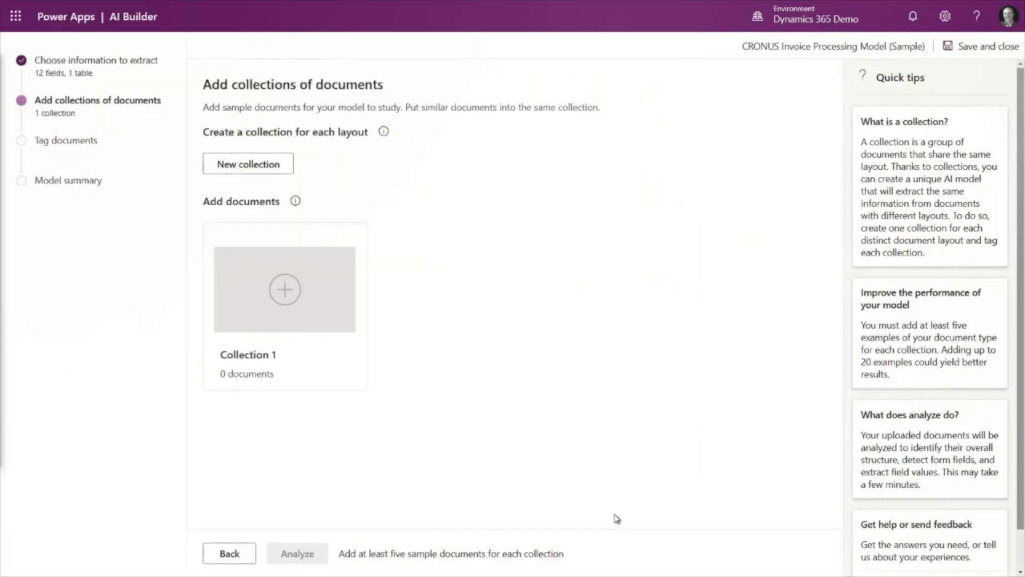
pyautogui.click(633, 454)
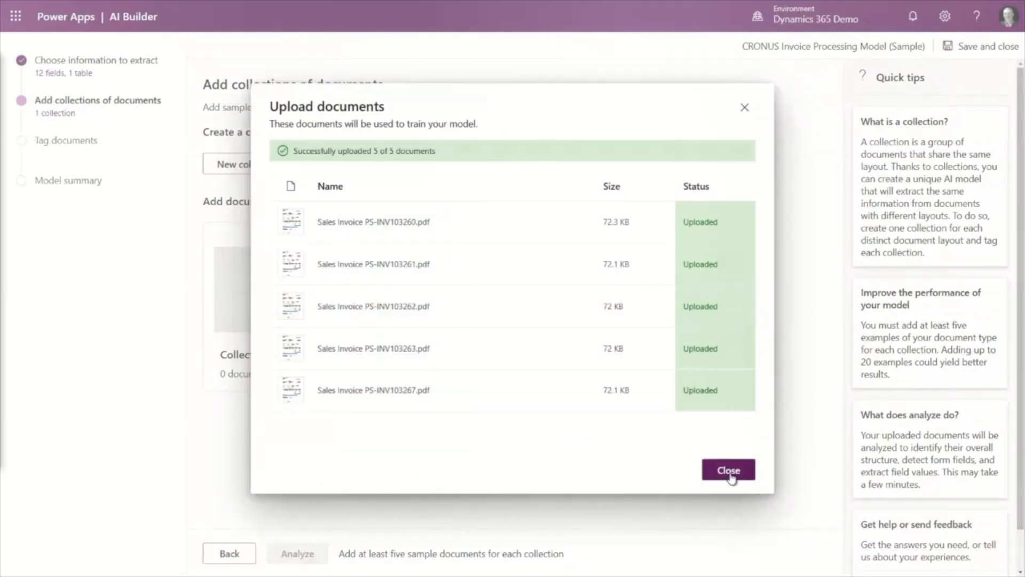
pyautogui.click(730, 474)
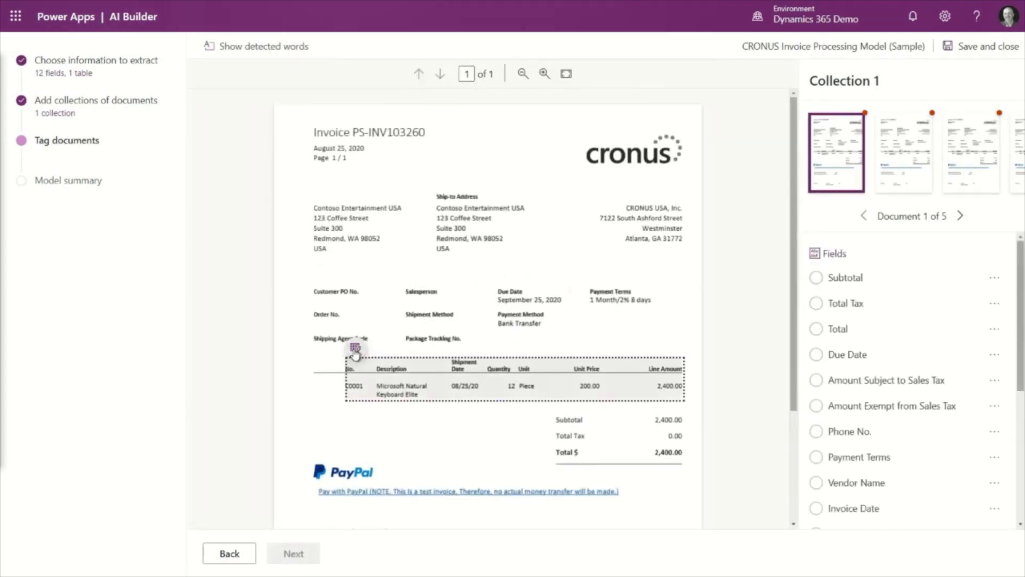
# - Preview the table detected on the first invoice, checking its columns and line item, and close the preview
pyautogui.click(355, 352)
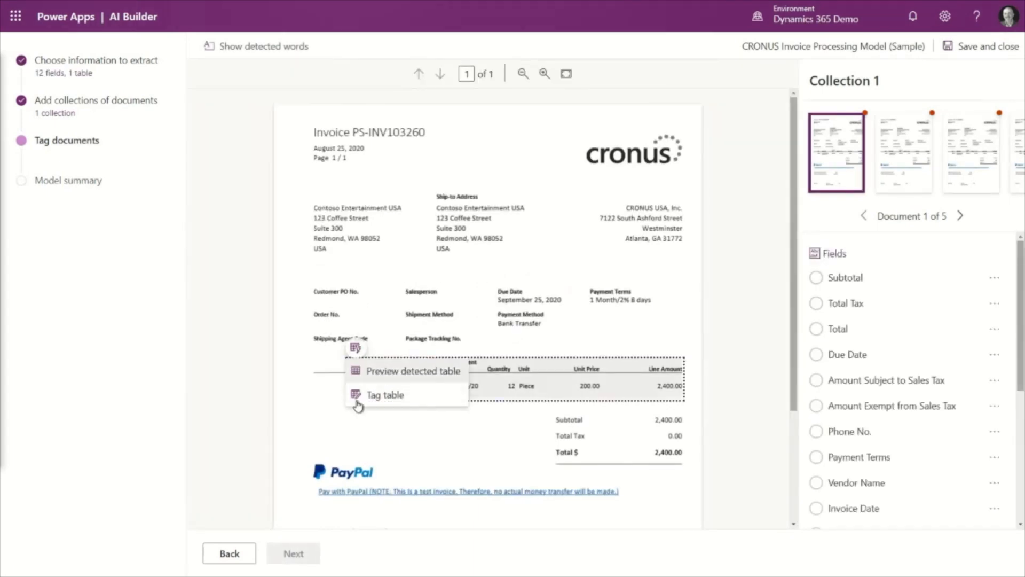
pyautogui.click(388, 373)
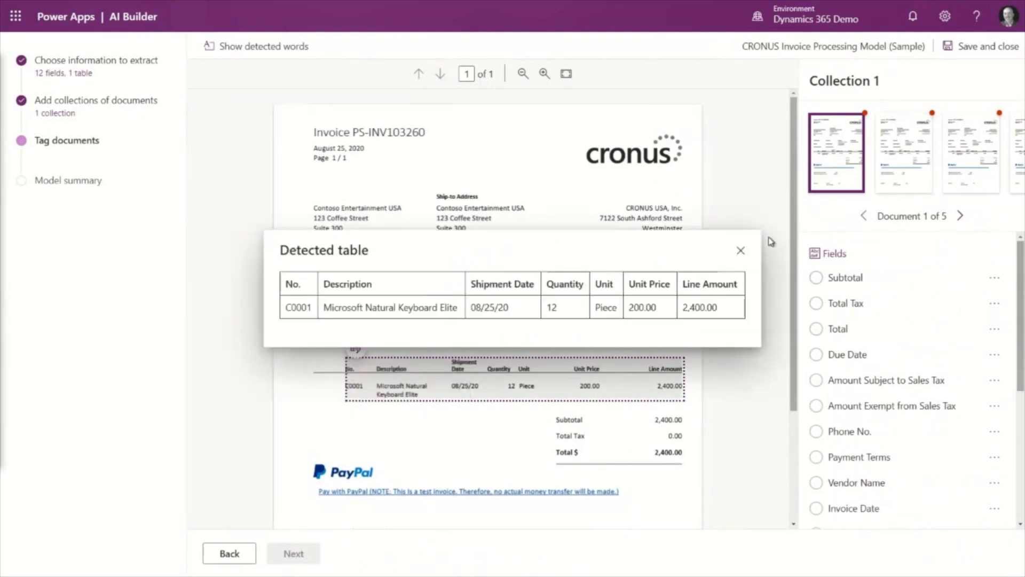
pyautogui.click(741, 250)
# - Tag PS-INV103260 in the first document's heading as the Invoice Number field
pyautogui.moveTo(344, 363); pyautogui.dragTo(368, 395)
pyautogui.click(361, 127)
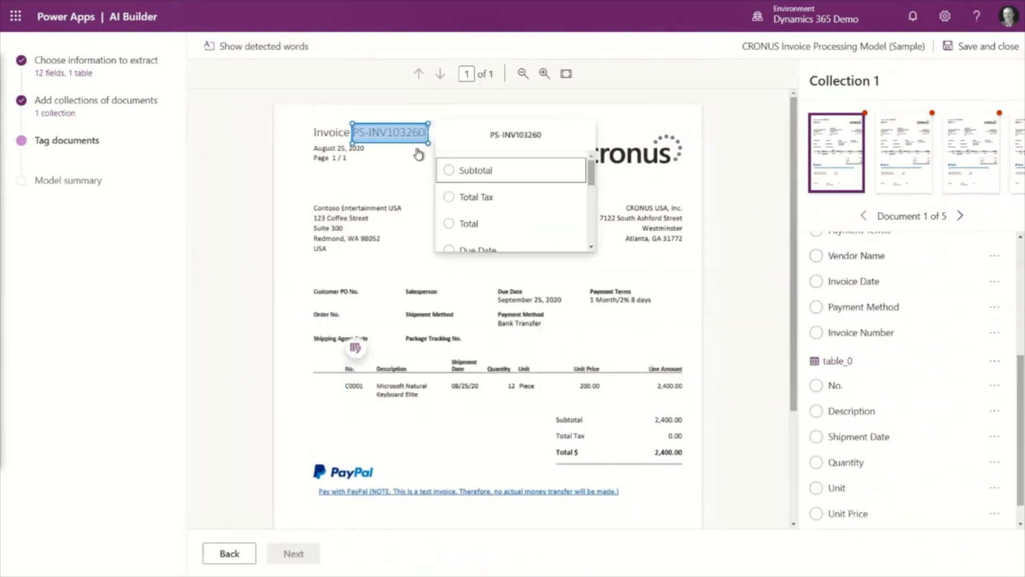
pyautogui.scroll(-3, 508, 208)
pyautogui.scroll(-1, 508, 230)
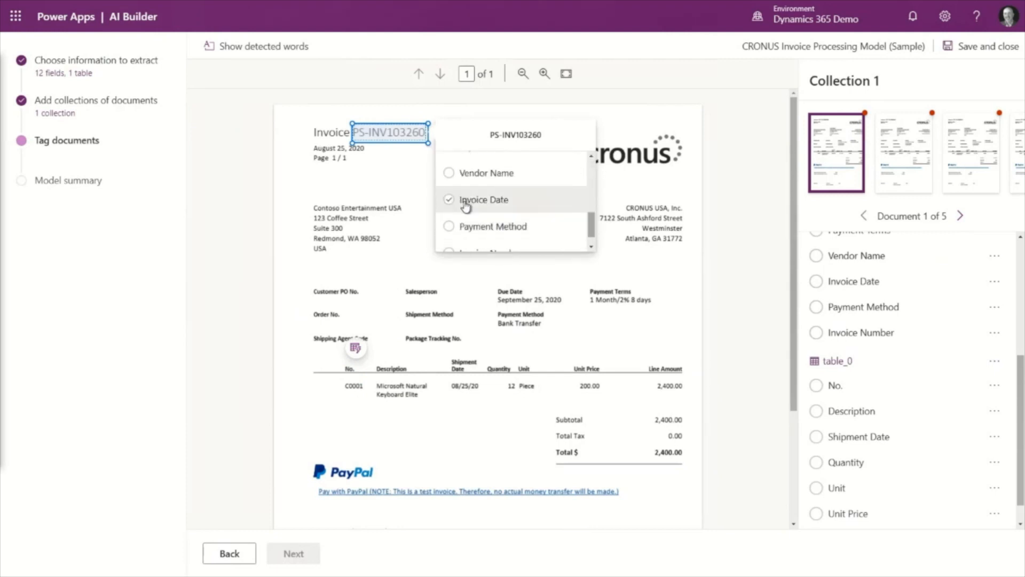
pyautogui.moveTo(465, 207)
pyautogui.mouseDown()
pyautogui.moveTo(511, 254)
pyautogui.moveTo(481, 209)
pyautogui.mouseUp()
pyautogui.click(482, 209)
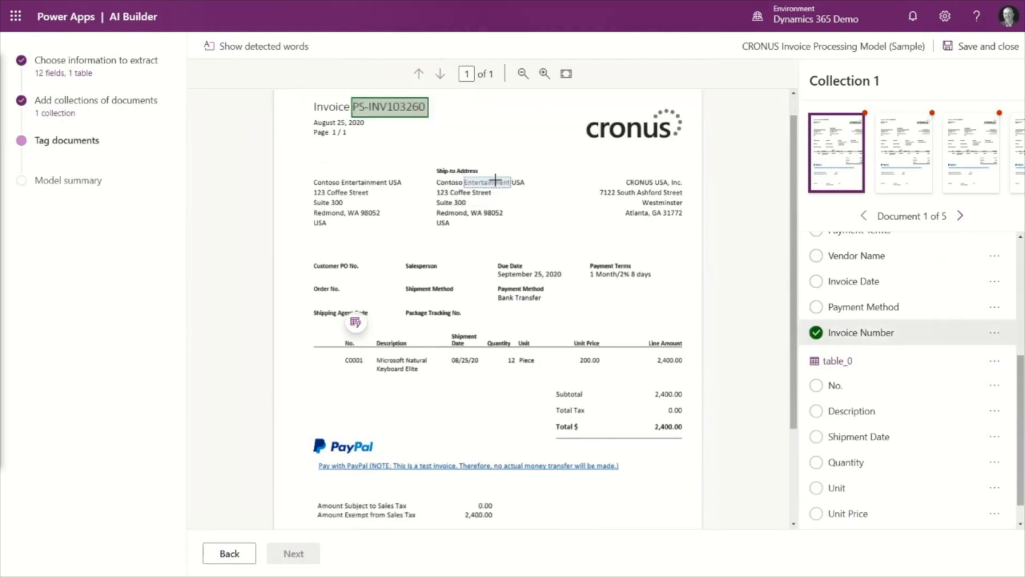
# - Tag CRONUS USA, Inc. in the first document's address block as the Vendor Name field
pyautogui.moveTo(625, 177); pyautogui.dragTo(686, 187)
pyautogui.scroll(-1, 527, 282)
pyautogui.click(513, 273)
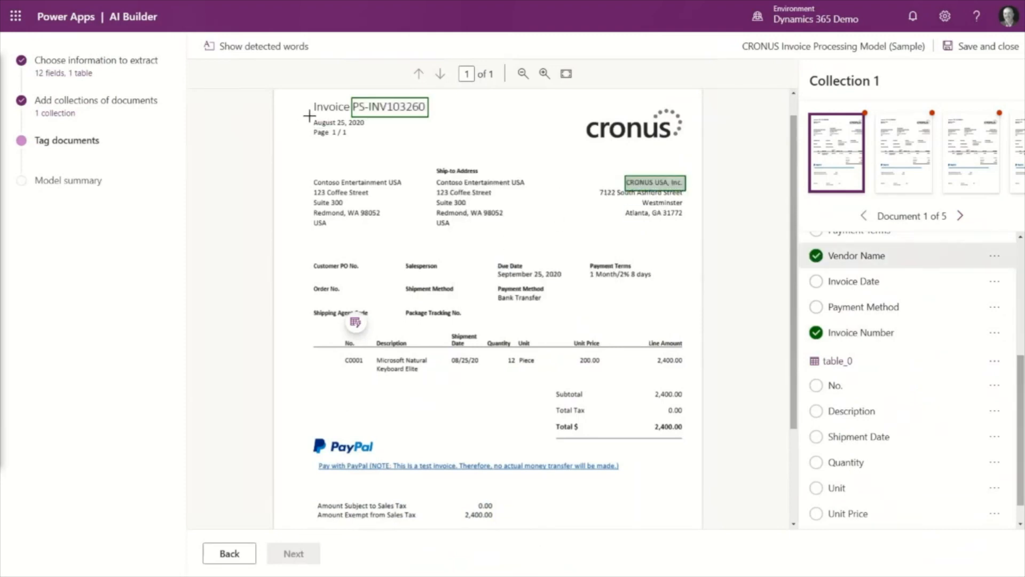
# - Tag August 25, 2020 beneath the first invoice's heading as the Invoice Date field
pyautogui.moveTo(309, 116); pyautogui.dragTo(367, 132)
pyautogui.scroll(-4, 446, 221)
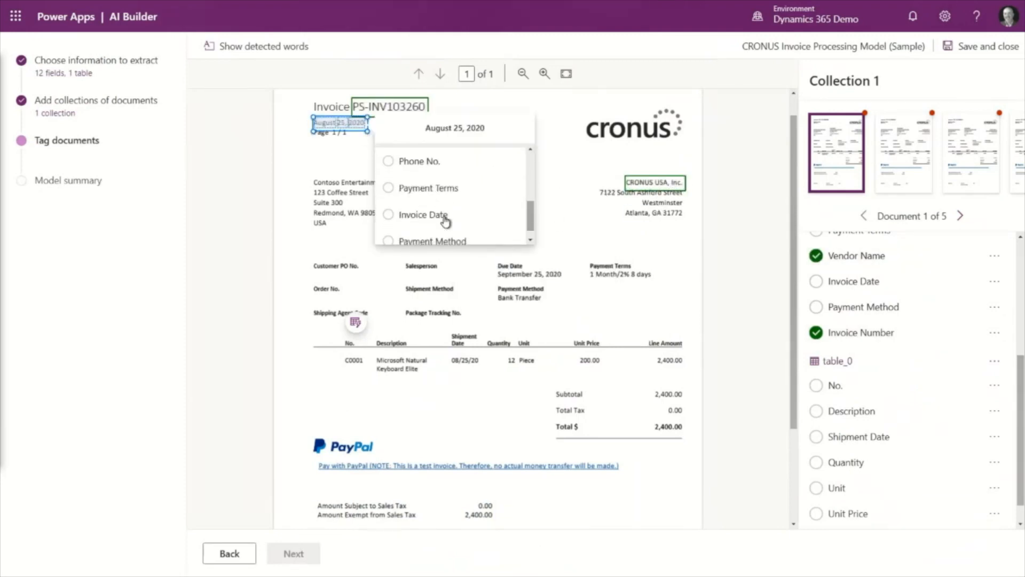
pyautogui.click(446, 220)
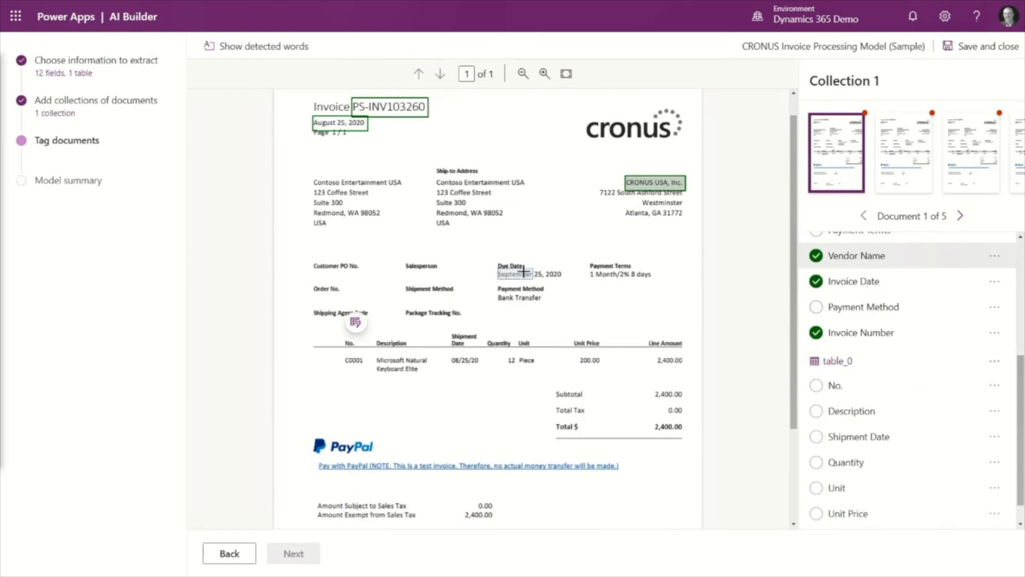
# - Tag September 25, 2020 as Due Date and 1 Month/2% 8 days as Payment Terms on the first invoice
pyautogui.moveTo(524, 272); pyautogui.dragTo(655, 282)
pyautogui.click(380, 391)
pyautogui.scroll(-5, 492, 363)
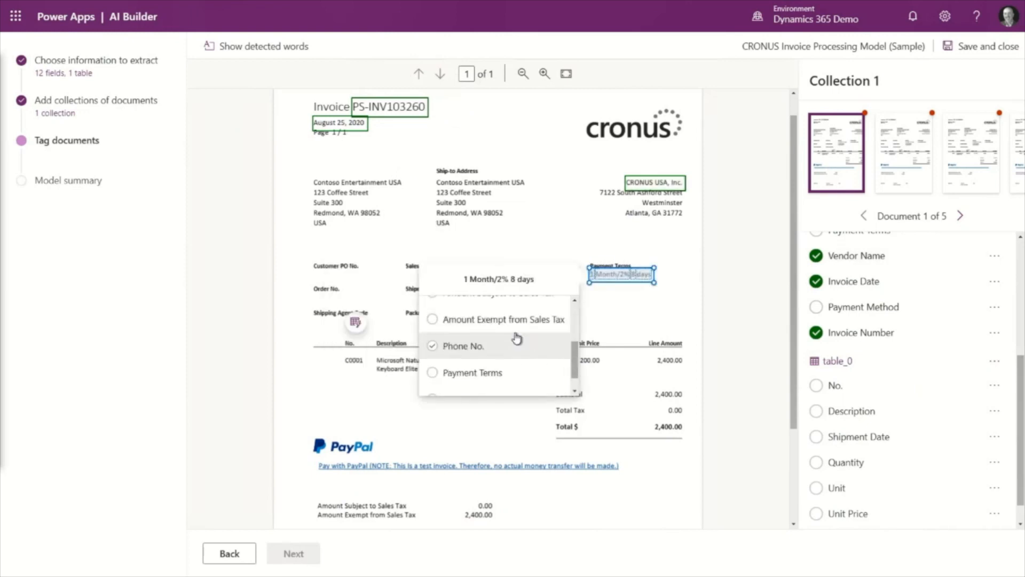
pyautogui.click(492, 368)
# - Tag Bank Transfer on the first invoice as the Payment Method field
pyautogui.moveTo(497, 293); pyautogui.dragTo(544, 305)
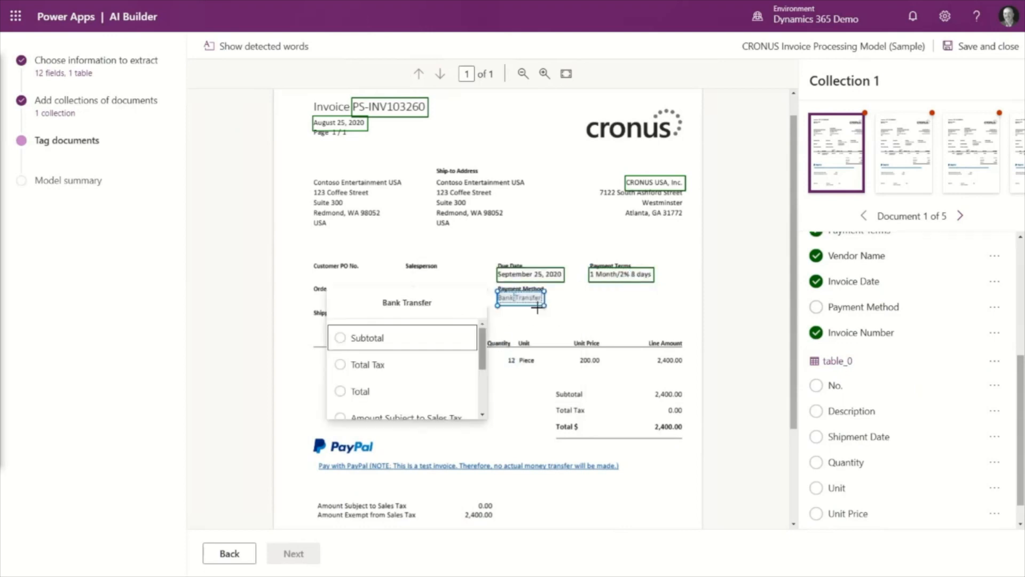
pyautogui.scroll(-5, 452, 379)
pyautogui.click(401, 400)
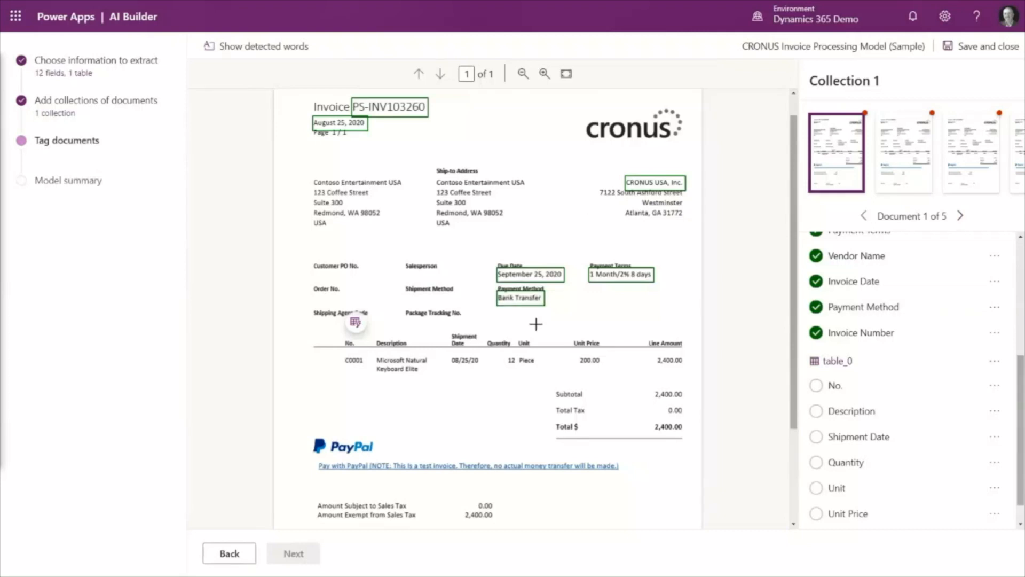
# - Tag the three amounts below the first invoice's line items as Subtotal, Total Tax and Total
pyautogui.click(662, 395)
pyautogui.click(520, 327)
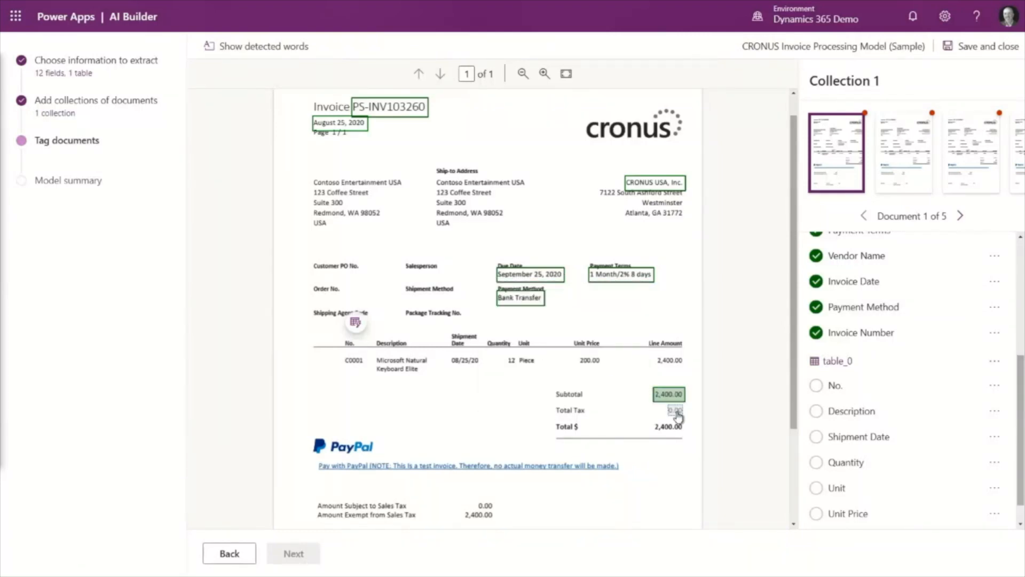
pyautogui.click(676, 410)
pyautogui.click(561, 343)
pyautogui.click(668, 426)
pyautogui.click(520, 360)
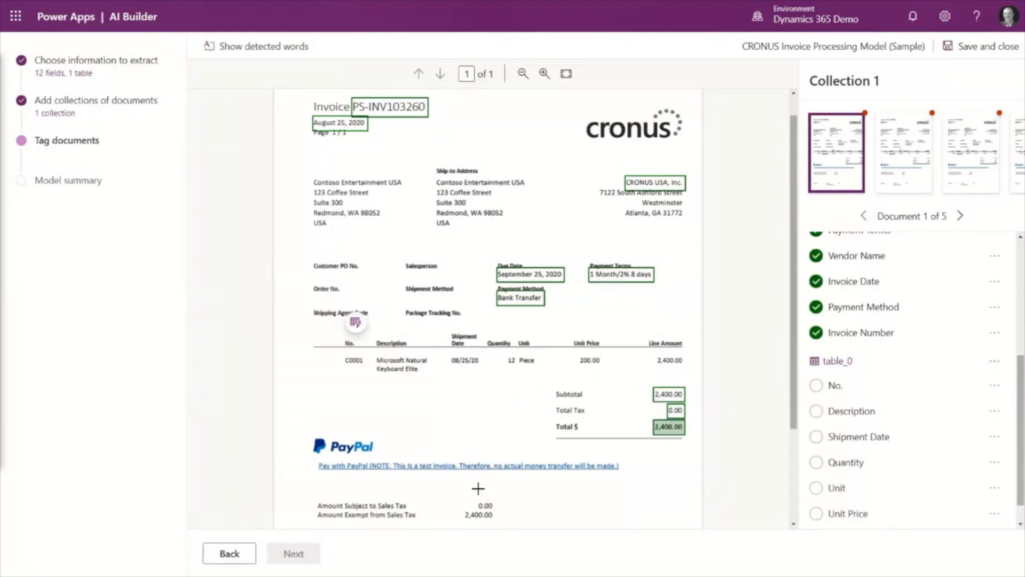
# - Tag the two sales tax amounts below the payment link as Amount Subject to Sales Tax and Amount Exempt from Sales Tax
pyautogui.click(486, 506)
pyautogui.click(553, 452)
pyautogui.click(479, 515)
pyautogui.click(581, 485)
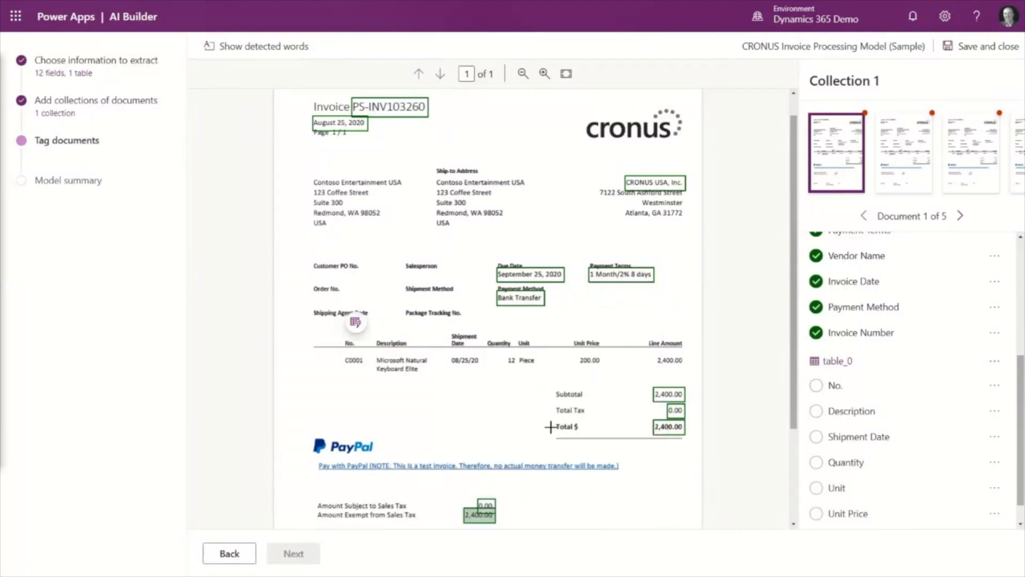
# - Tag the phone number in the first invoice's footer as the Phone No. field
pyautogui.scroll(-2, 537, 419)
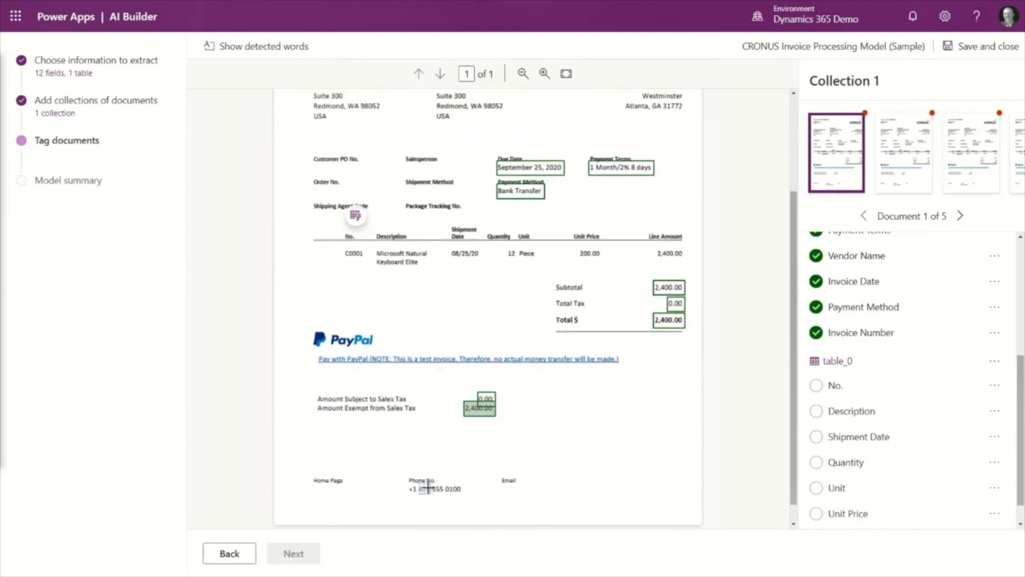
pyautogui.moveTo(408, 482); pyautogui.dragTo(464, 497)
pyautogui.click(498, 489)
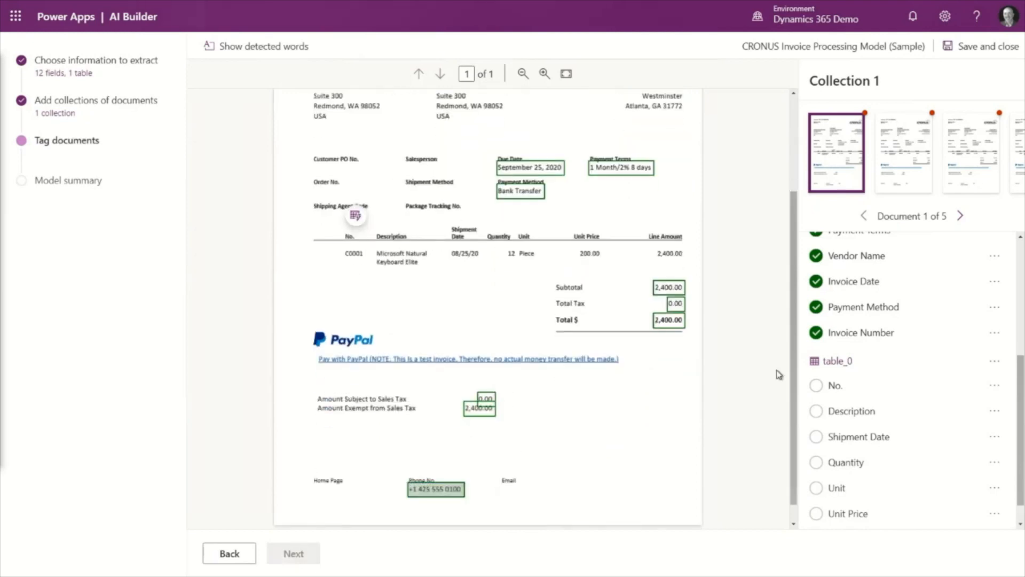
# - Start tagging the first invoice's detected table as table_0, assigning its No., Description and Shipment Date columns
pyautogui.click(356, 215)
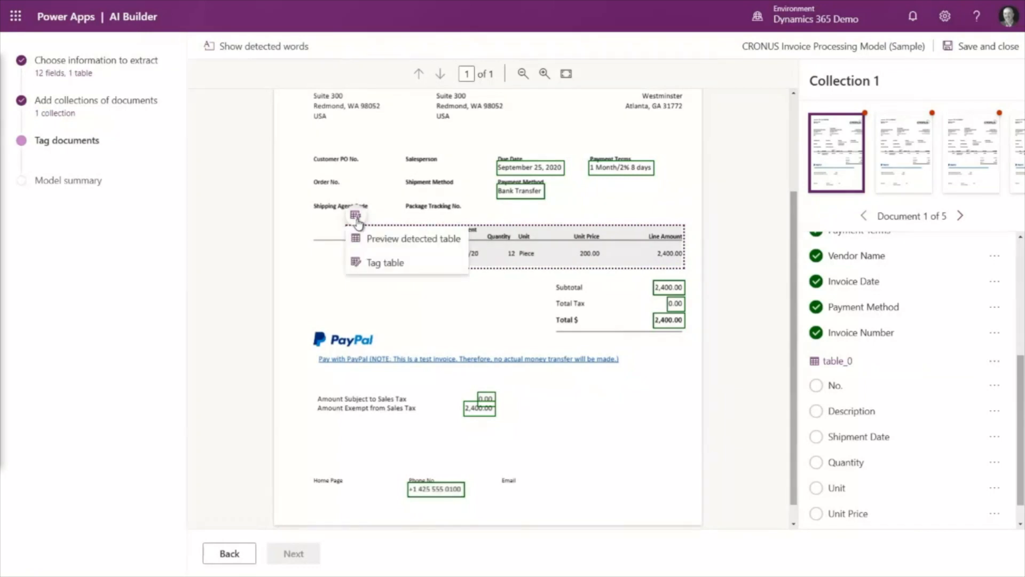
pyautogui.click(373, 261)
pyautogui.click(457, 200)
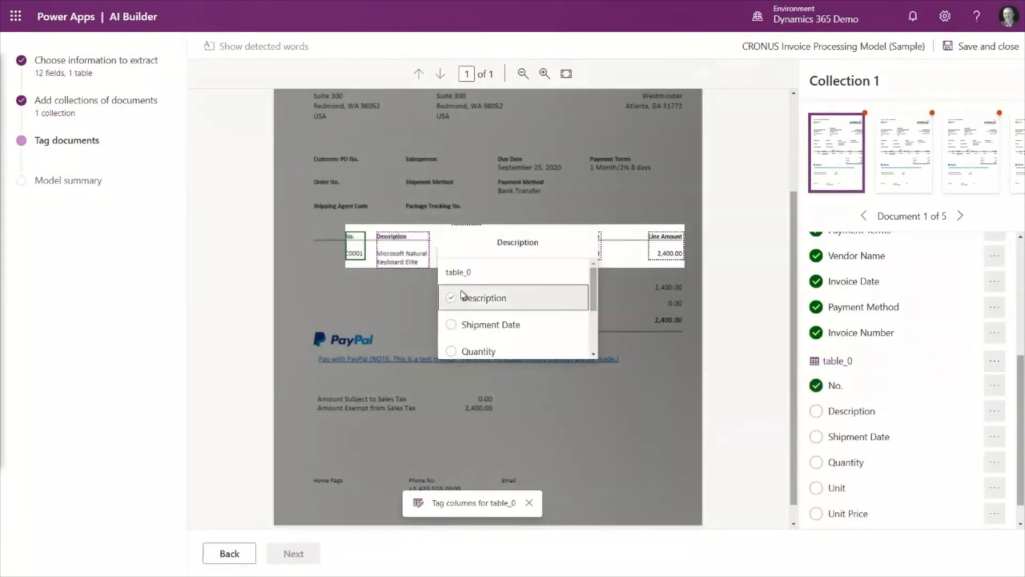
pyautogui.click(463, 295)
pyautogui.click(462, 251)
pyautogui.click(517, 287)
# - Assign the remaining table_0 columns on the first invoice: Quantity, Unit, Unit Price and Line Amount
pyautogui.click(495, 256)
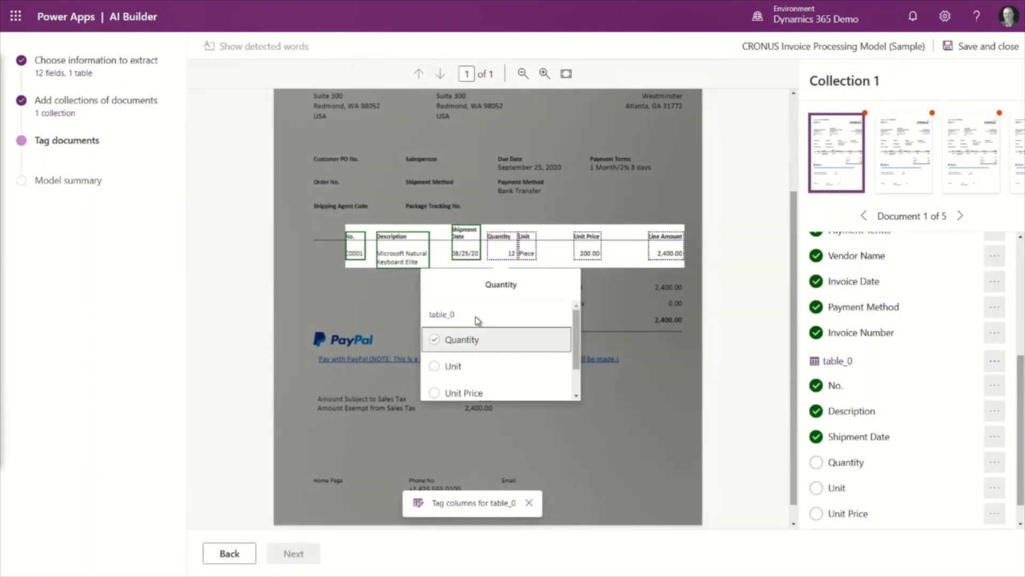
pyautogui.click(465, 338)
pyautogui.click(527, 253)
pyautogui.click(412, 295)
pyautogui.click(593, 262)
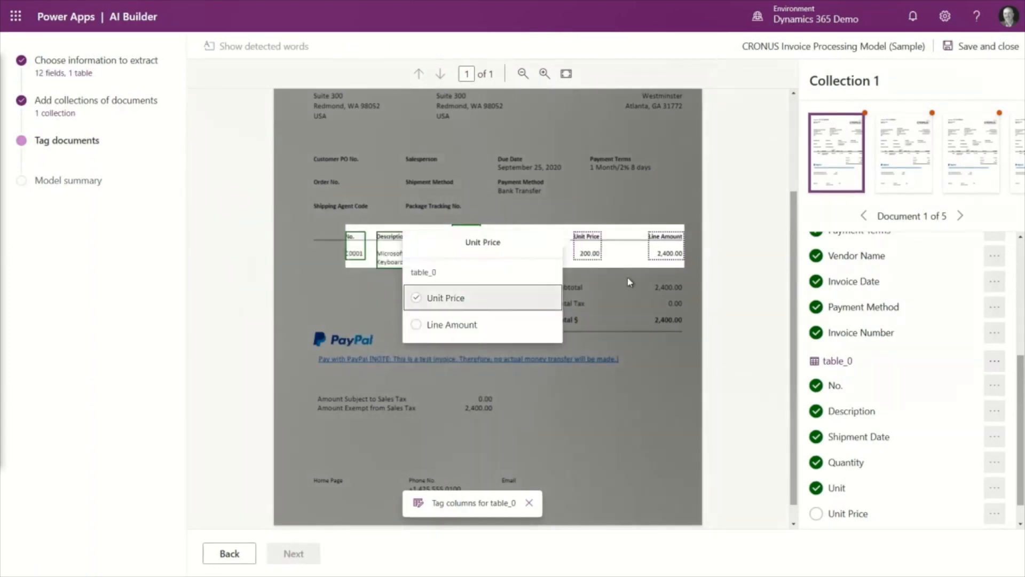
pyautogui.click(454, 293)
pyautogui.click(667, 246)
pyautogui.click(544, 298)
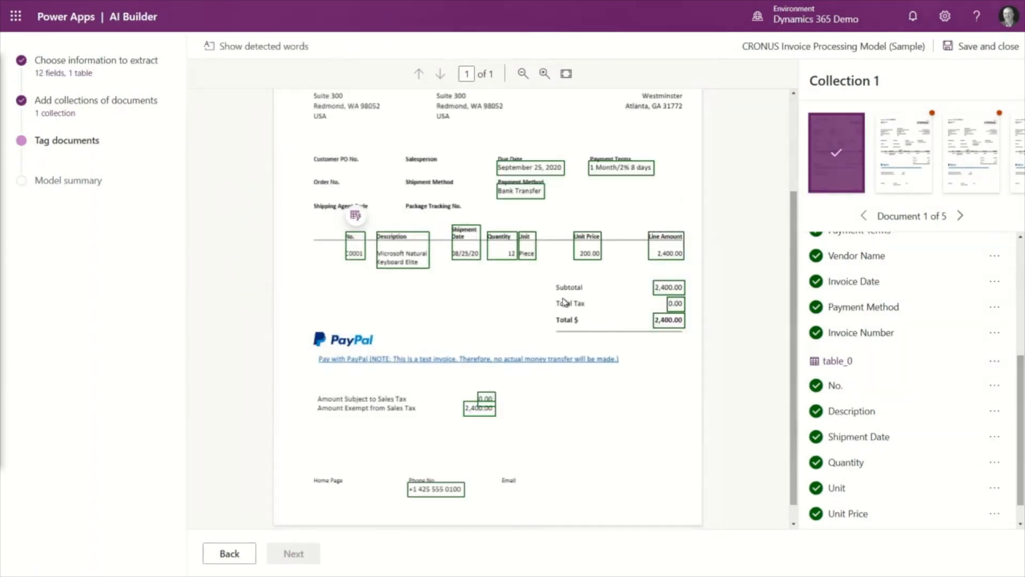
# - On the second document, tag CRONUS USA, Inc. as Vendor Name and PS-INV103262 as Invoice Number
pyautogui.click(963, 214)
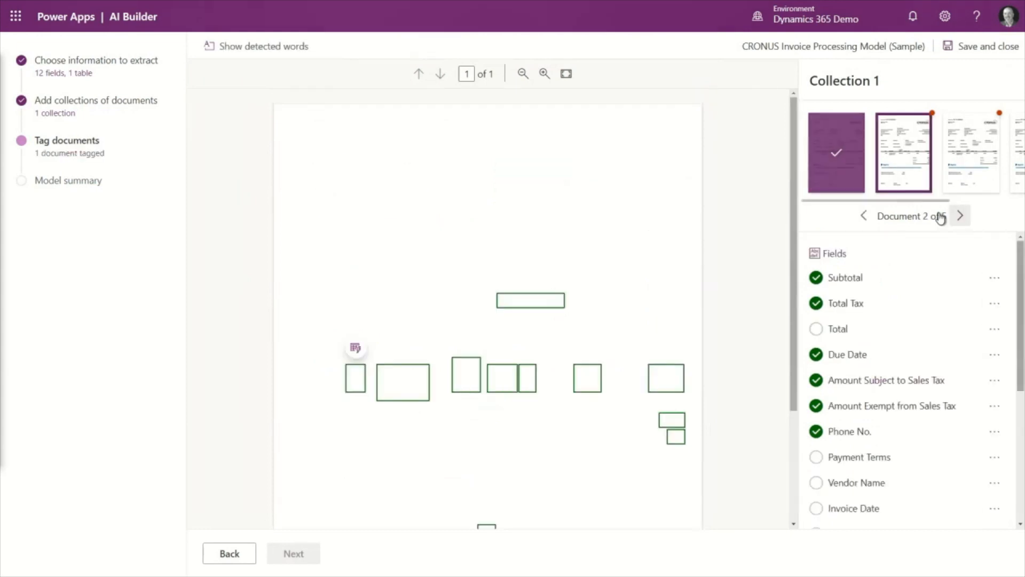
pyautogui.moveTo(625, 202); pyautogui.dragTo(686, 215)
pyautogui.click(515, 312)
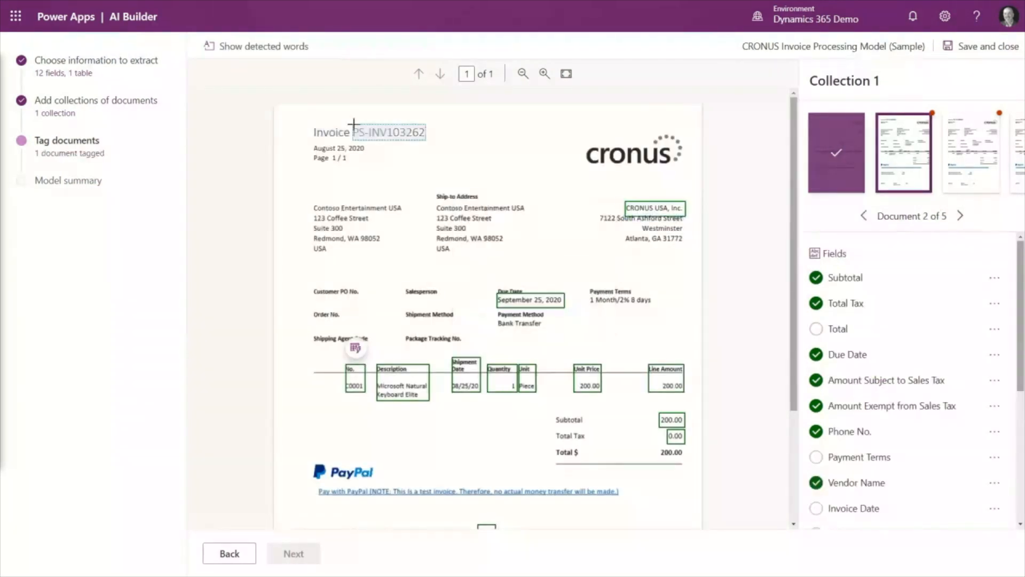
pyautogui.click(353, 125)
pyautogui.scroll(-3, 501, 199)
pyautogui.click(500, 219)
# - Tag August 25, 2020 as Invoice Date and 1 Month/2% 8 days as Payment Terms on the second document
pyautogui.moveTo(313, 136); pyautogui.dragTo(369, 147)
pyautogui.click(438, 235)
pyautogui.moveTo(589, 289); pyautogui.dragTo(655, 299)
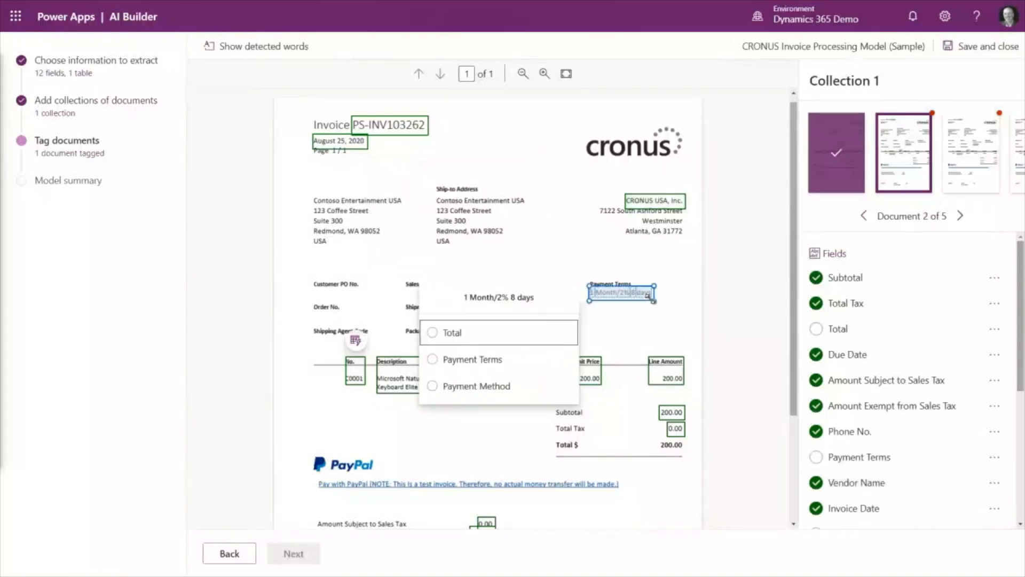
pyautogui.click(495, 363)
# - Tag Bank Transfer as Payment Method and the 200.00 beside Total $ as Total on the second document
pyautogui.moveTo(498, 309); pyautogui.dragTo(545, 323)
pyautogui.click(409, 317)
pyautogui.click(680, 446)
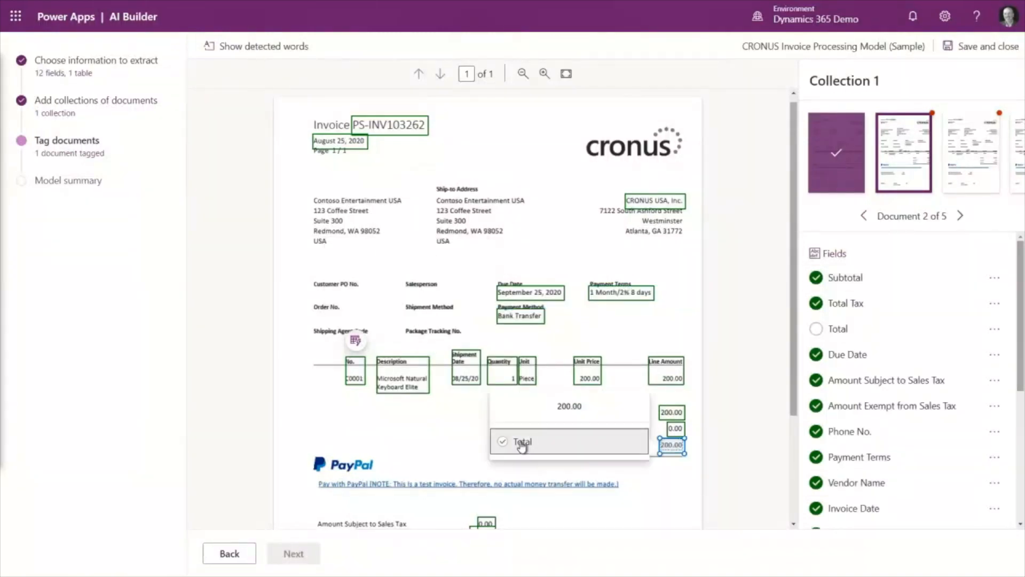
pyautogui.click(521, 443)
pyautogui.scroll(-3, 908, 368)
# - On the third document, tag CRONUS USA, Inc. as Vendor Name and PS-INV103261 as Invoice Number
pyautogui.click(966, 158)
pyautogui.moveTo(626, 203); pyautogui.dragTo(685, 213)
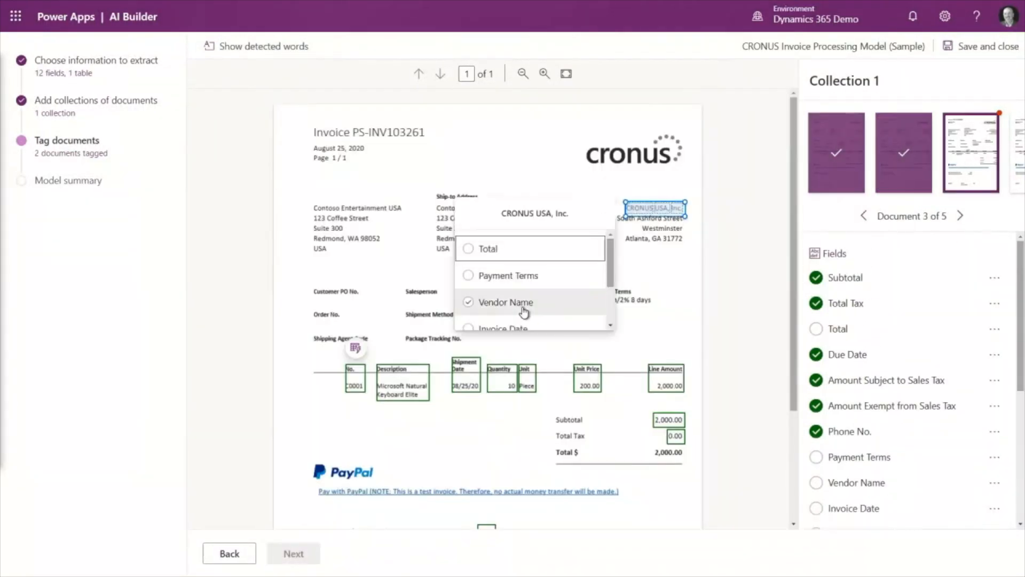
pyautogui.click(522, 305)
pyautogui.click(355, 131)
pyautogui.scroll(-2, 530, 229)
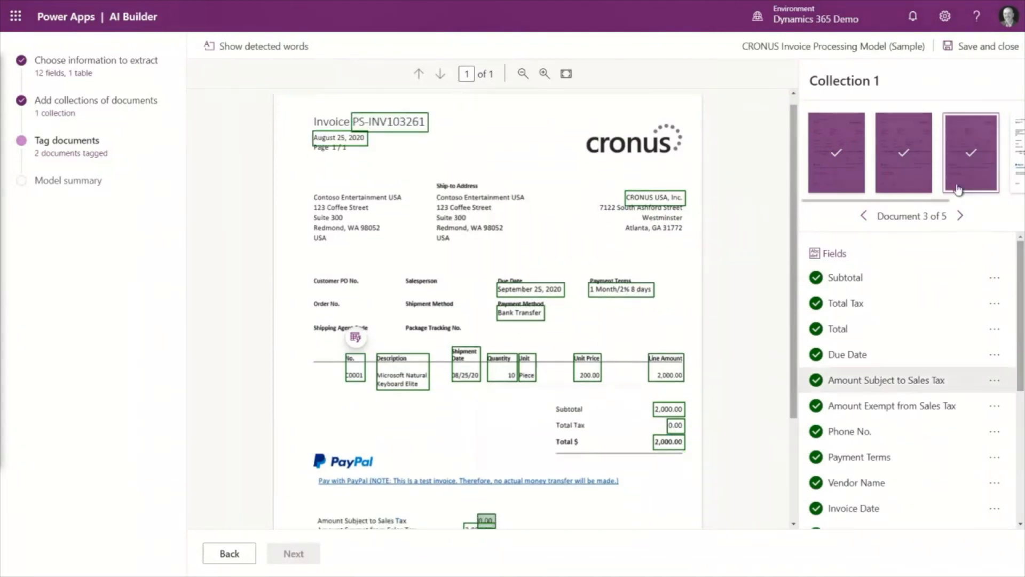
# - On the fourth document, tag CRONUS USA, Inc. as Vendor Name and PS-INV103263 as Invoice Number
pyautogui.moveTo(625, 204); pyautogui.dragTo(686, 209)
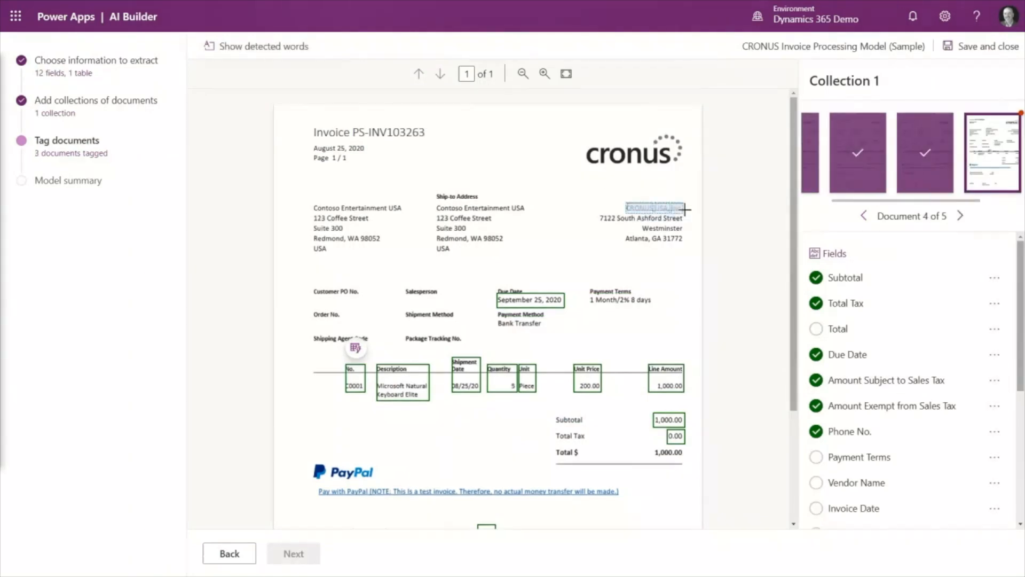
pyautogui.click(517, 305)
pyautogui.moveTo(353, 125); pyautogui.dragTo(427, 138)
pyautogui.scroll(-2, 503, 209)
pyautogui.click(502, 232)
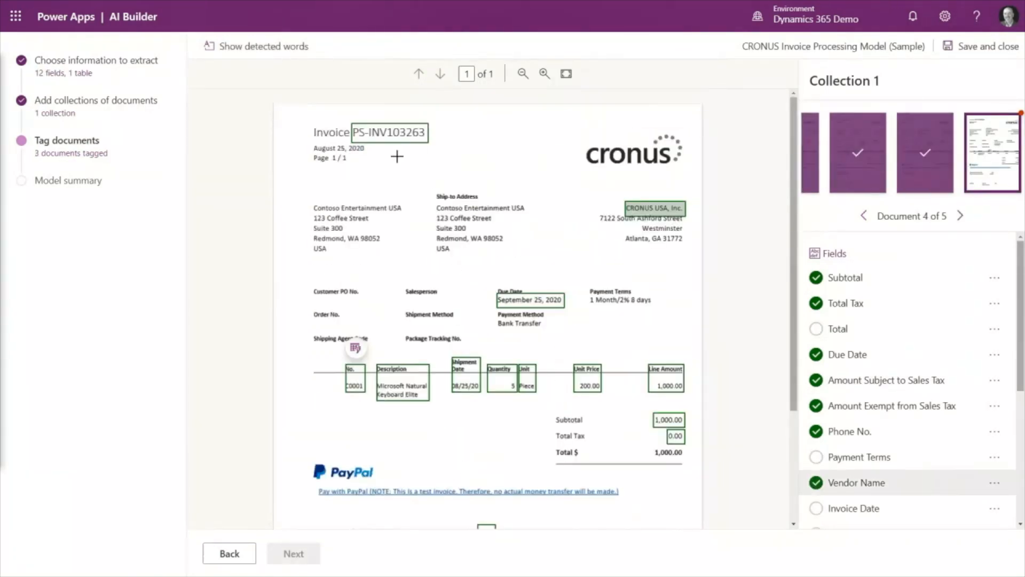
# - Tag August 25, 2020 as Invoice Date and 1 Month/2% 8 days as Payment Terms on the fourth document
pyautogui.moveTo(314, 144); pyautogui.dragTo(367, 153)
pyautogui.scroll(-2, 435, 243)
pyautogui.click(434, 243)
pyautogui.moveTo(590, 296); pyautogui.dragTo(652, 304)
pyautogui.click(465, 277)
# - Tag Bank Transfer as Payment Method and the 1,000.00 beside Total $ as Total on the fourth document
pyautogui.moveTo(495, 311); pyautogui.dragTo(545, 327)
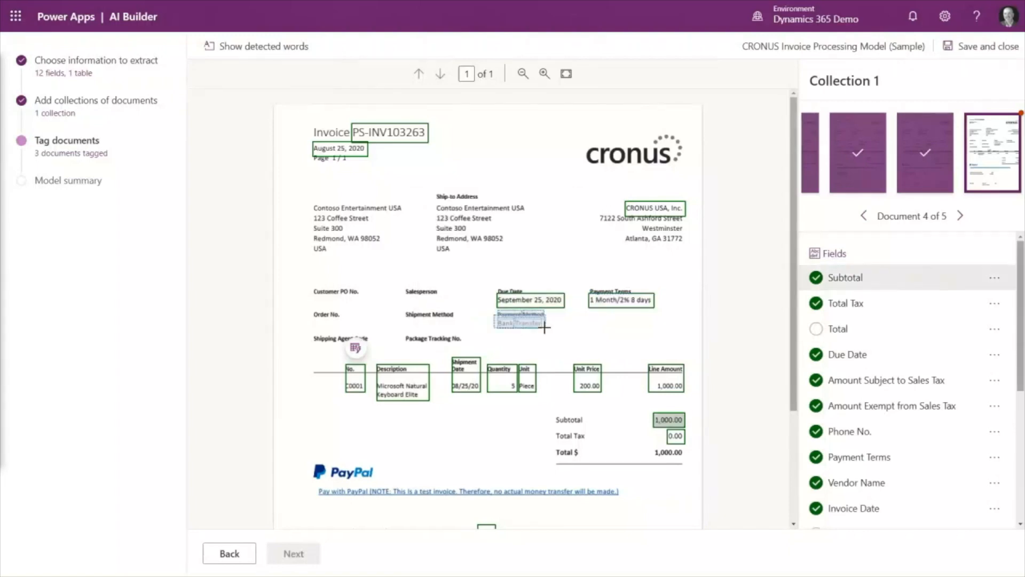
pyautogui.click(406, 319)
pyautogui.moveTo(655, 447); pyautogui.dragTo(685, 458)
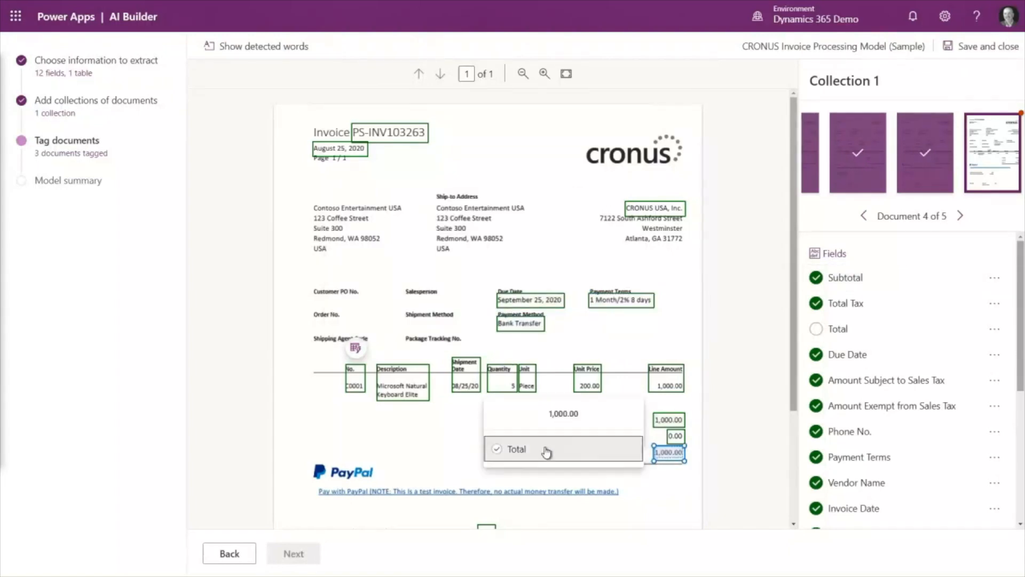
pyautogui.click(546, 452)
# - On the fifth document, tag CRONUS USA, Inc. as Vendor Name and PS-INV103267 as Invoice Number
pyautogui.click(960, 215)
pyautogui.click(654, 208)
pyautogui.click(527, 297)
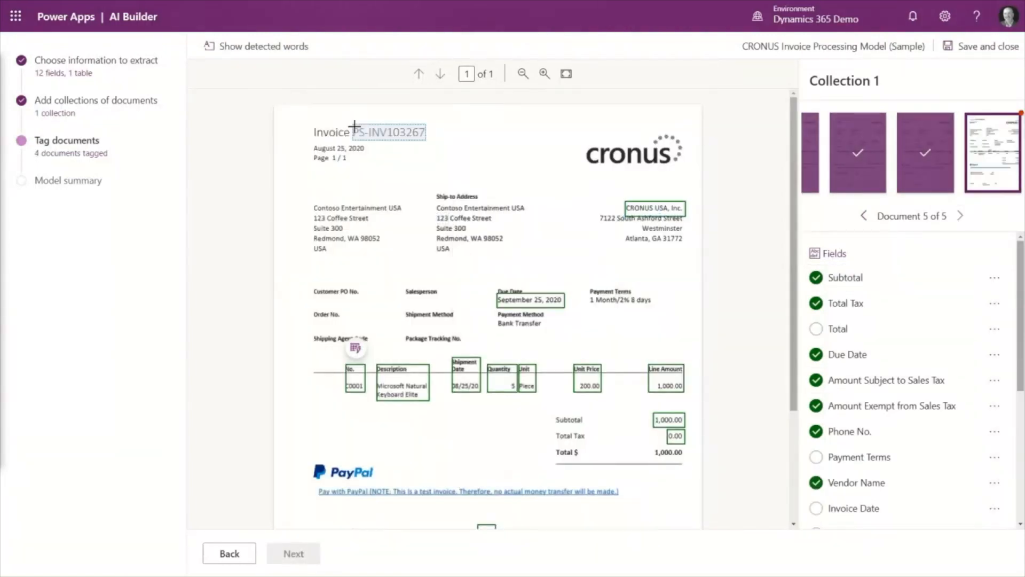
pyautogui.moveTo(355, 127); pyautogui.dragTo(426, 139)
pyautogui.scroll(-1, 489, 178)
pyautogui.click(497, 245)
# - Tag August 25, 2020 as Invoice Date and 1 Month/2% 8 days as Payment Terms on the fifth document
pyautogui.moveTo(314, 144); pyautogui.dragTo(371, 152)
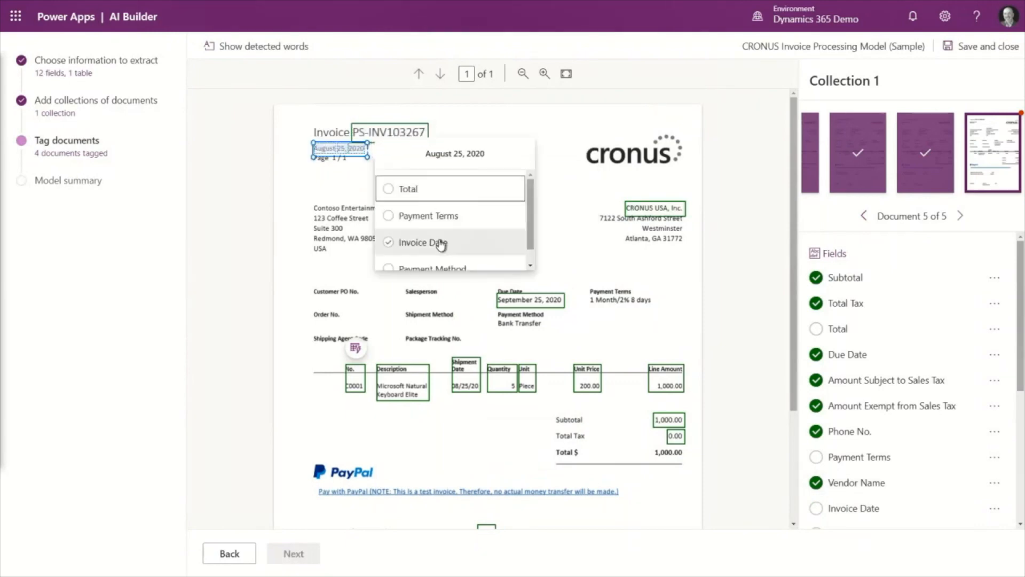
pyautogui.click(440, 243)
pyautogui.moveTo(589, 294); pyautogui.dragTo(653, 305)
pyautogui.click(469, 266)
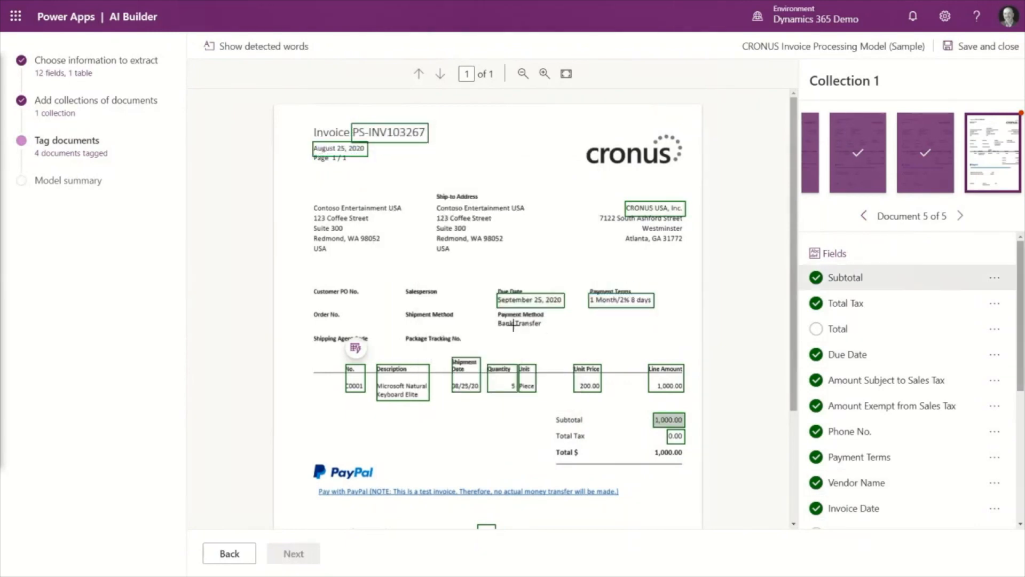
# - Tag Bank Transfer as Payment Method and the 1,000.00 beside Total $ as Total on the fifth document
pyautogui.moveTo(500, 319); pyautogui.dragTo(541, 327)
pyautogui.click(407, 321)
pyautogui.click(668, 453)
pyautogui.click(583, 447)
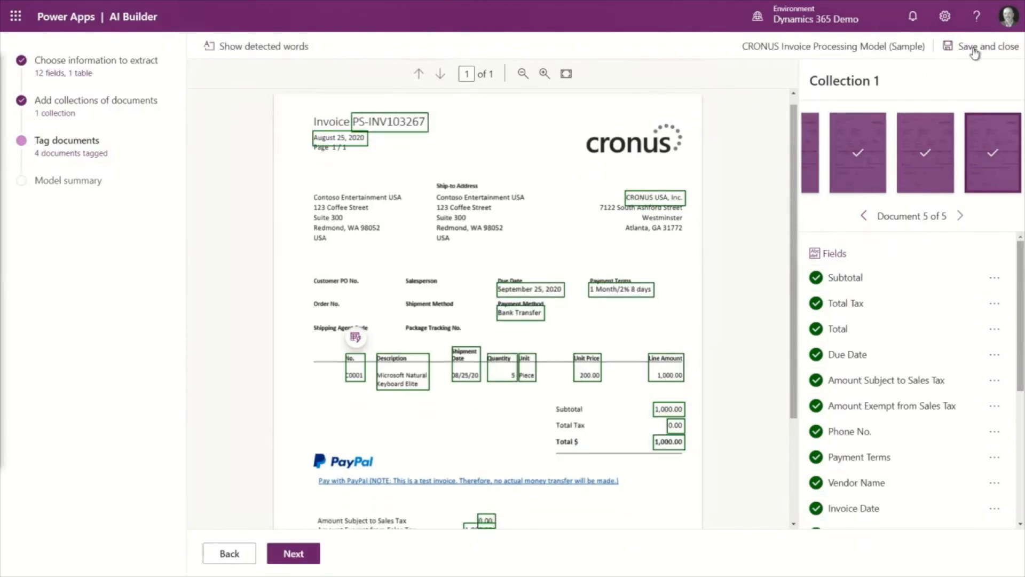
# - Proceed to the model summary, start training the CRONUS Invoice Processing Model (Sample) and go to the models list
pyautogui.click(289, 555)
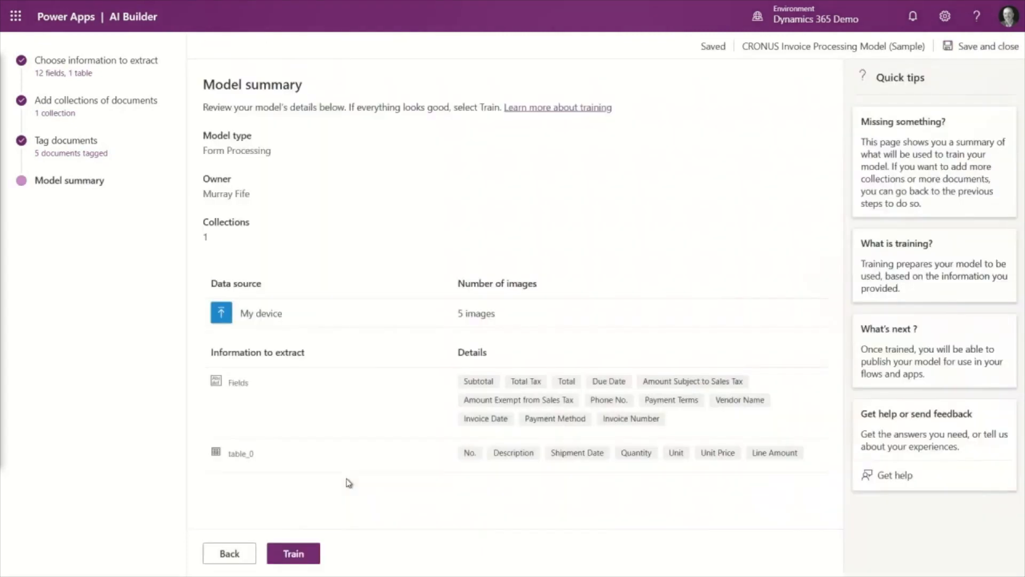
pyautogui.click(301, 554)
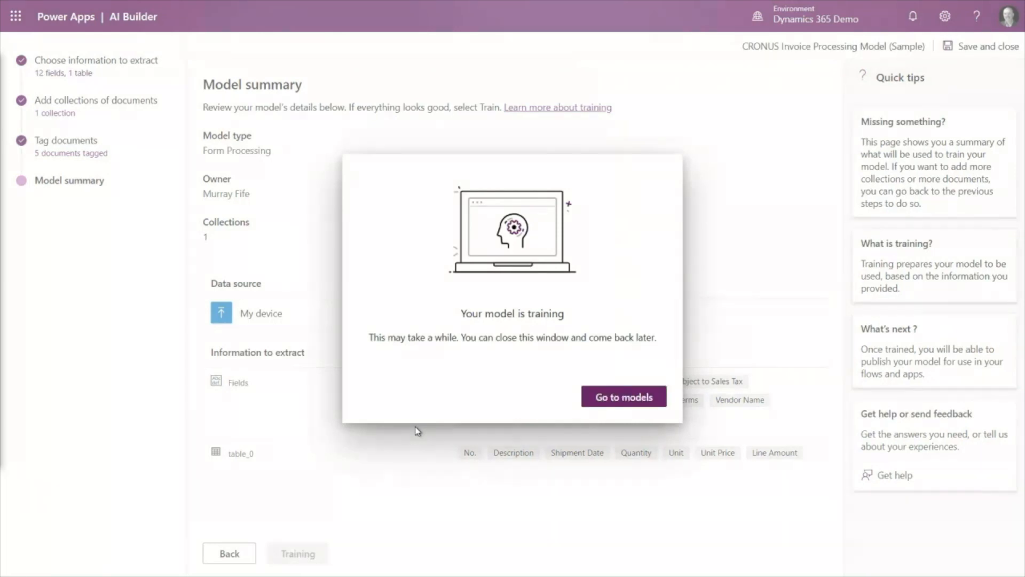
pyautogui.click(629, 396)
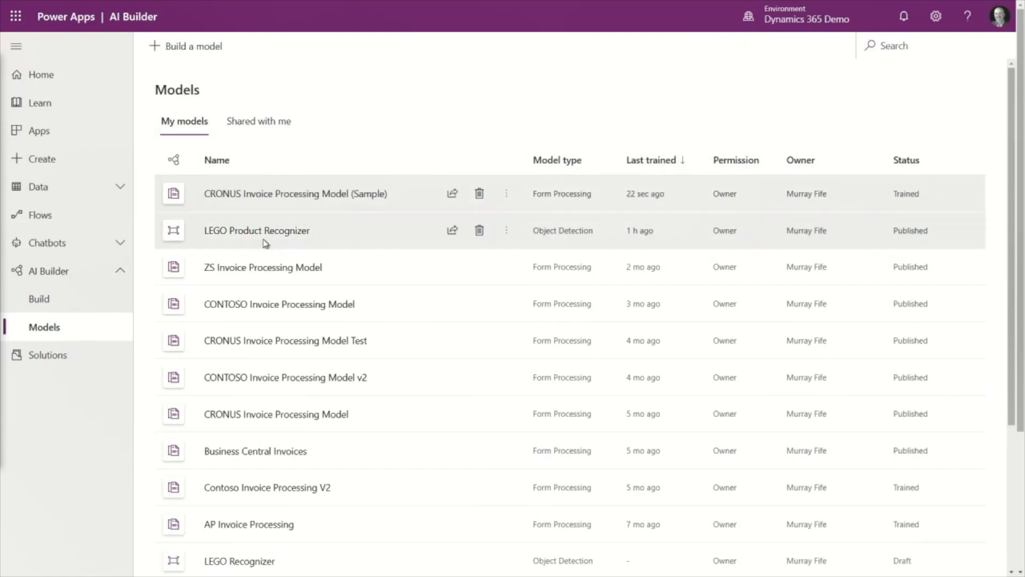
# - Open the trained CRONUS Invoice Processing Model (Sample) and run a quick test on invoice PS-INV103256 uploaded from the device
pyautogui.click(256, 196)
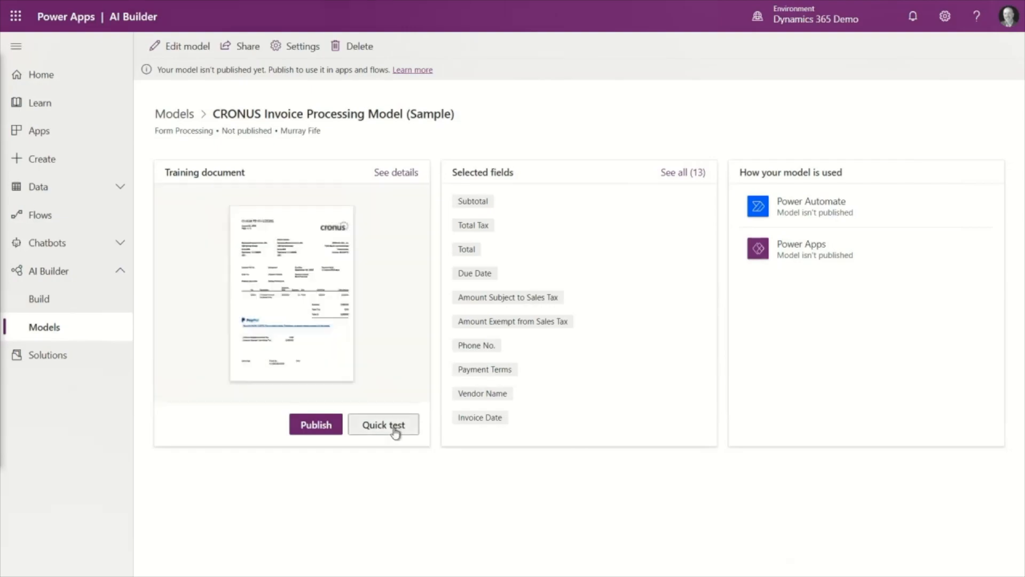
pyautogui.click(396, 432)
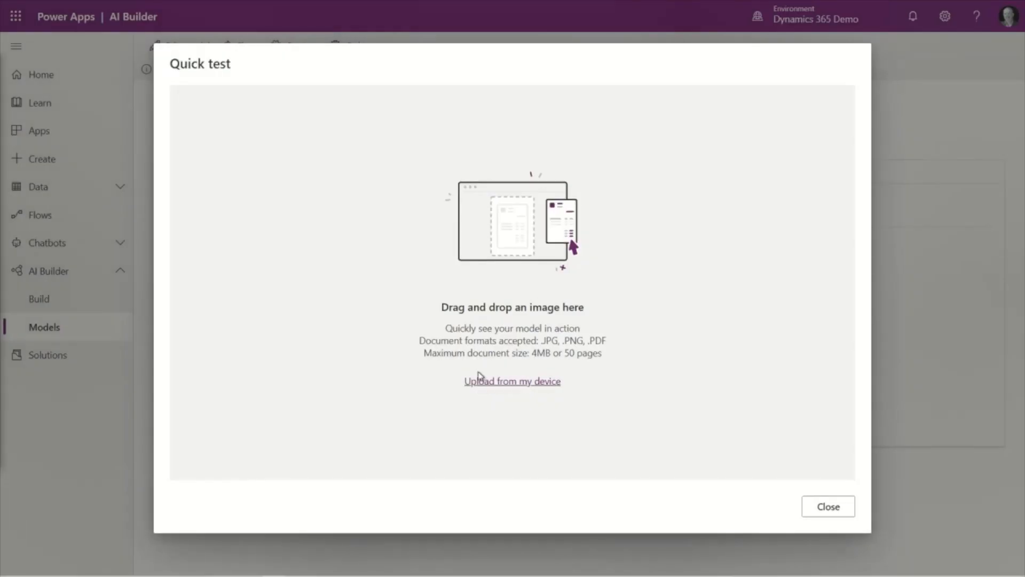
pyautogui.click(481, 381)
pyautogui.doubleClick(178, 262)
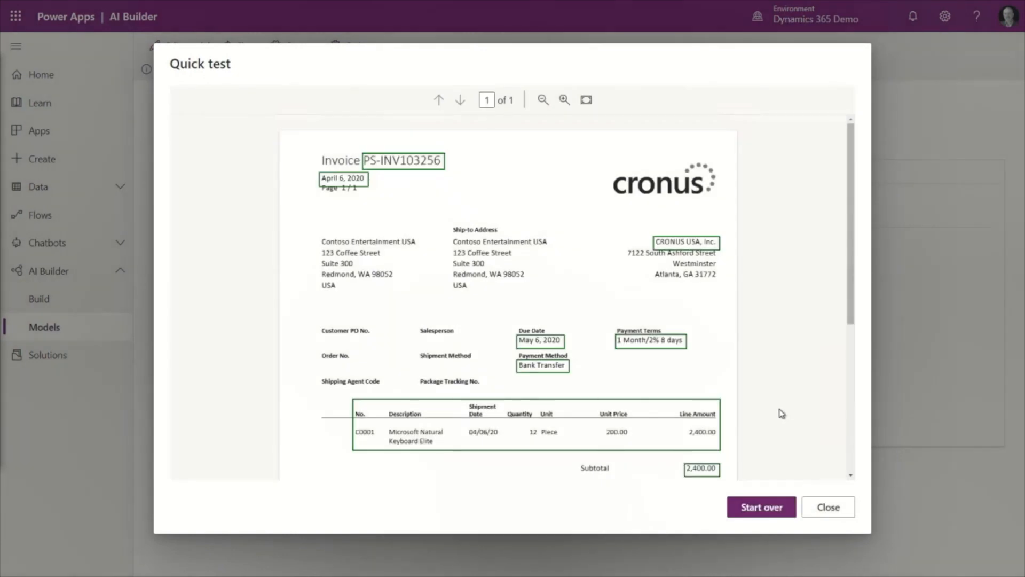
# - Examine the fields recognised in the lower part of the tested invoice and close the quick test
pyautogui.scroll(-3, 753, 334)
pyautogui.moveTo(704, 388)
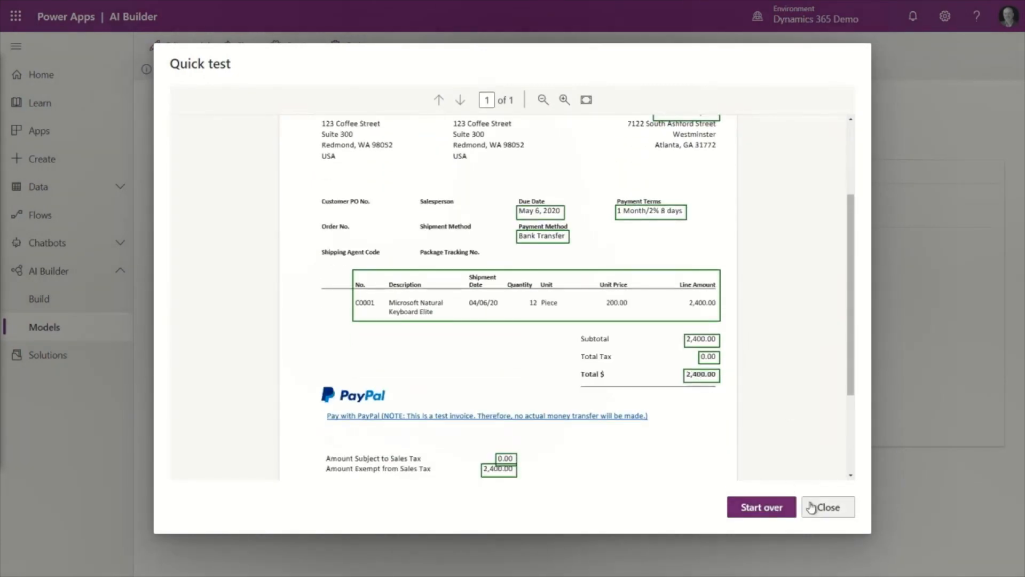
pyautogui.click(830, 508)
pyautogui.click(313, 422)
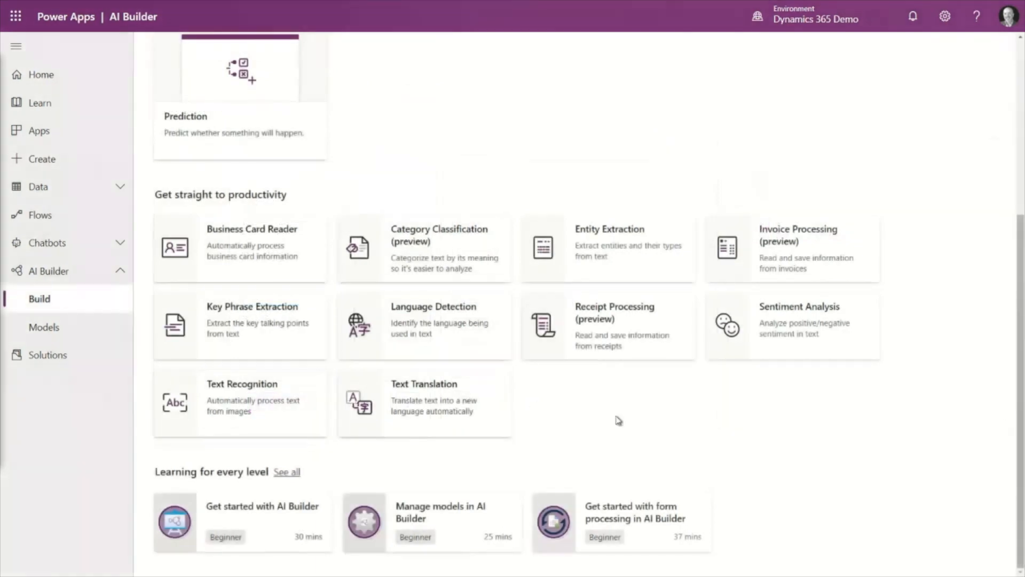
# - Open the Text Translation model's introduction and look at its best practices and getting-started information
pyautogui.click(459, 408)
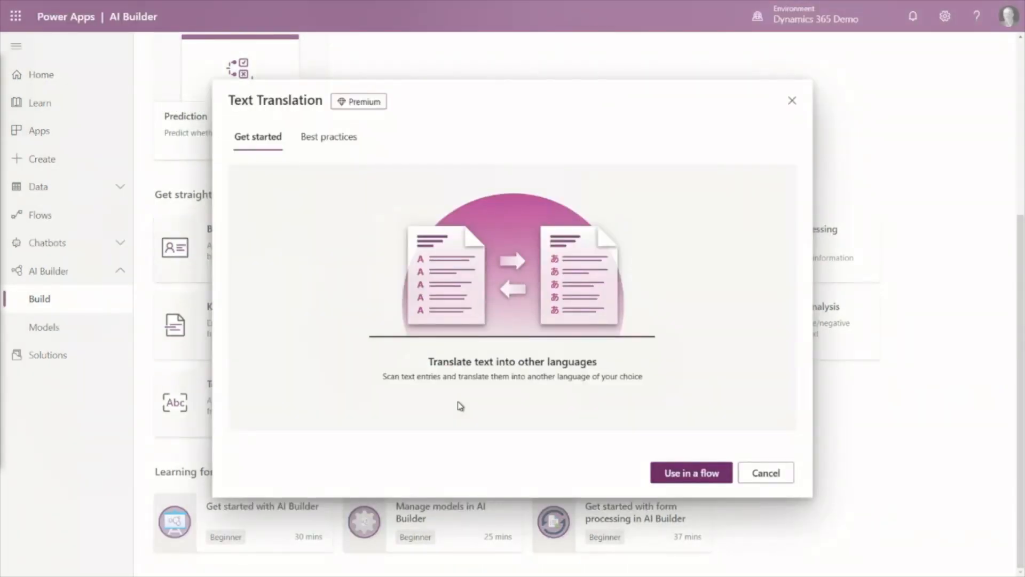
pyautogui.click(324, 140)
pyautogui.click(272, 140)
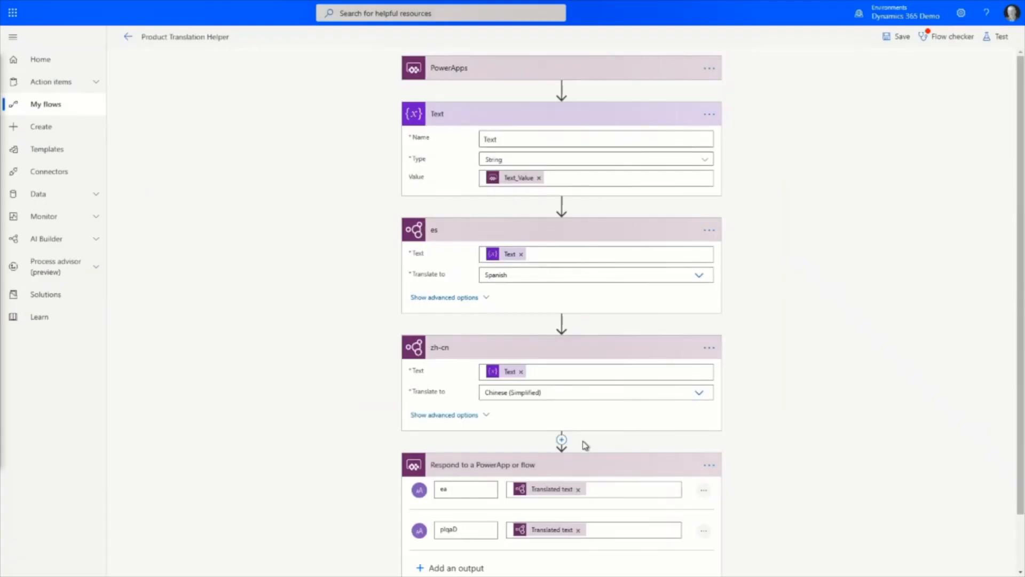
# - Insert an AI Builder "Translate text into another language" action after the zh-cn action in the Product Translation Helper flow
pyautogui.click(563, 442)
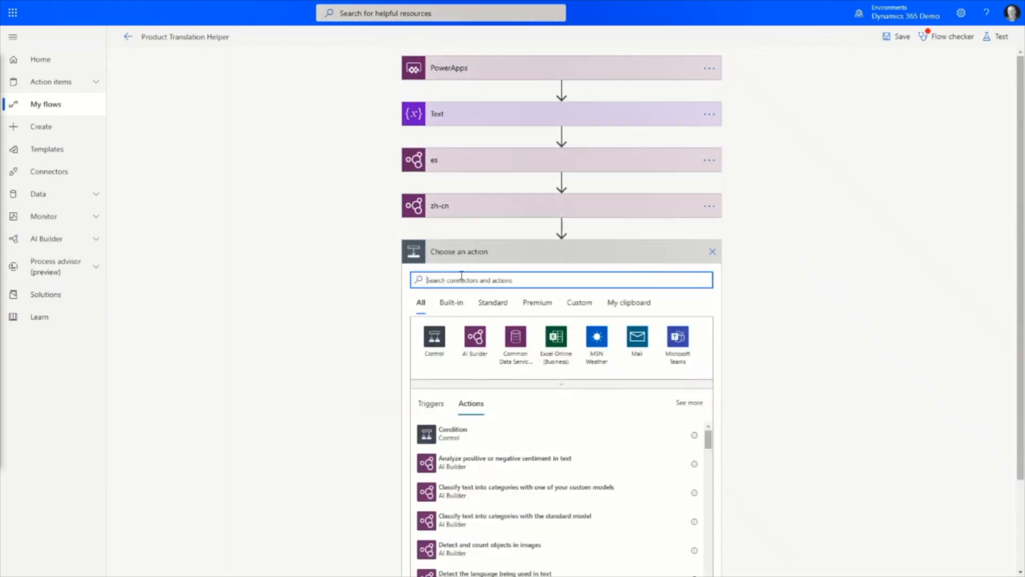
pyautogui.click(475, 336)
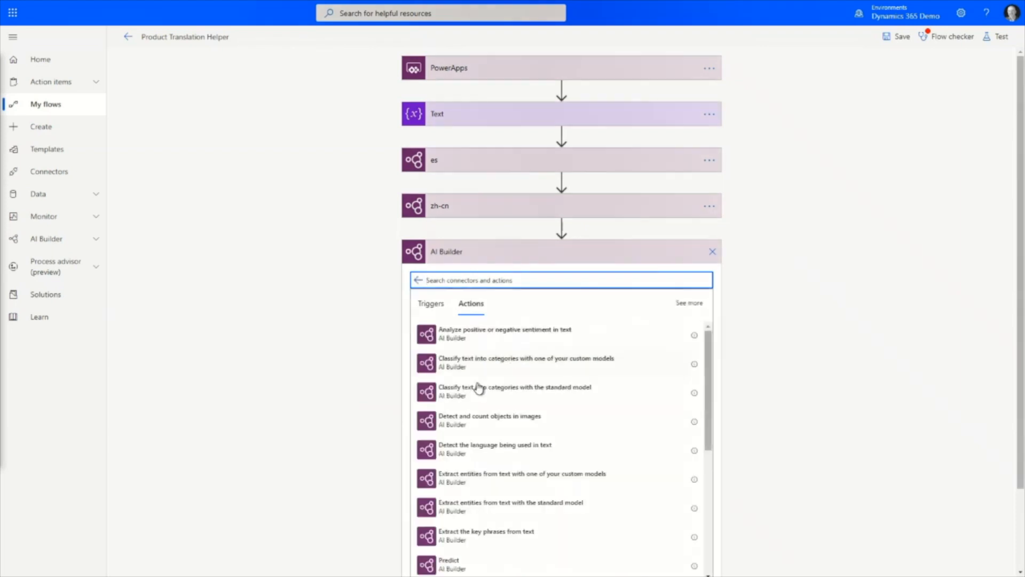
pyautogui.scroll(-5, 506, 409)
pyautogui.scroll(-2, 506, 408)
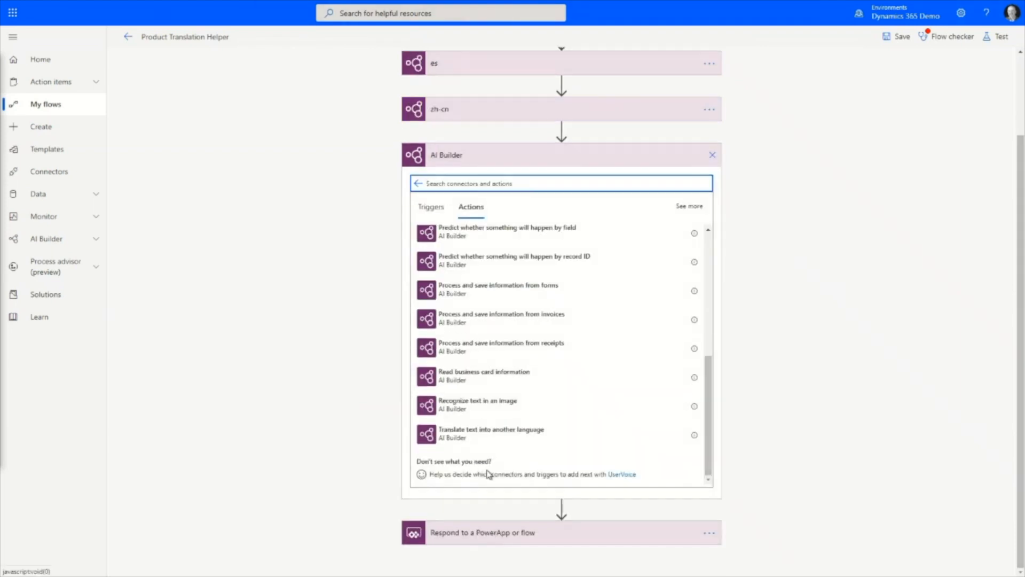
pyautogui.click(481, 443)
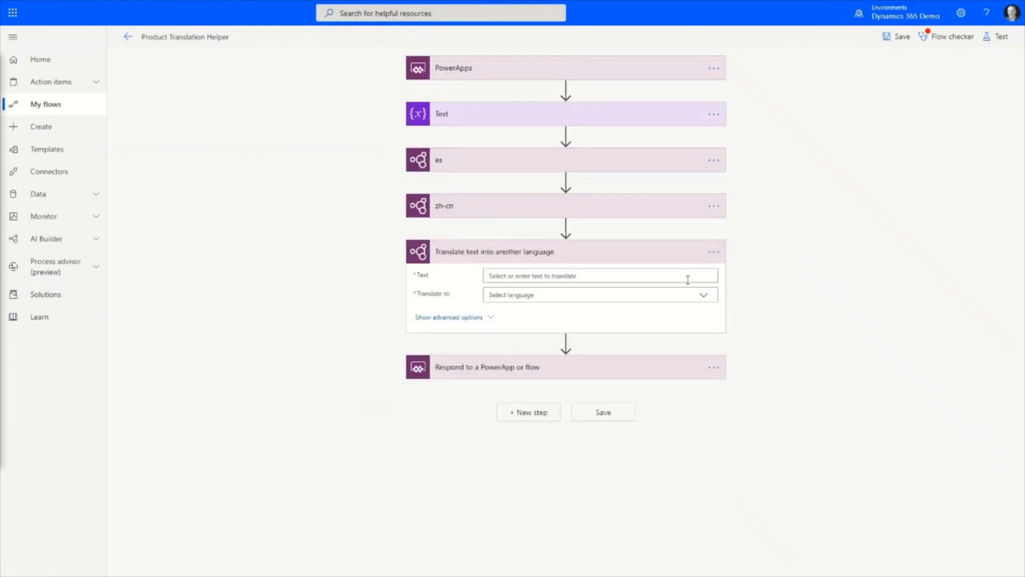
# - Configure the new translation action to translate the Text variable into Klingon (plqaD)
pyautogui.click(581, 277)
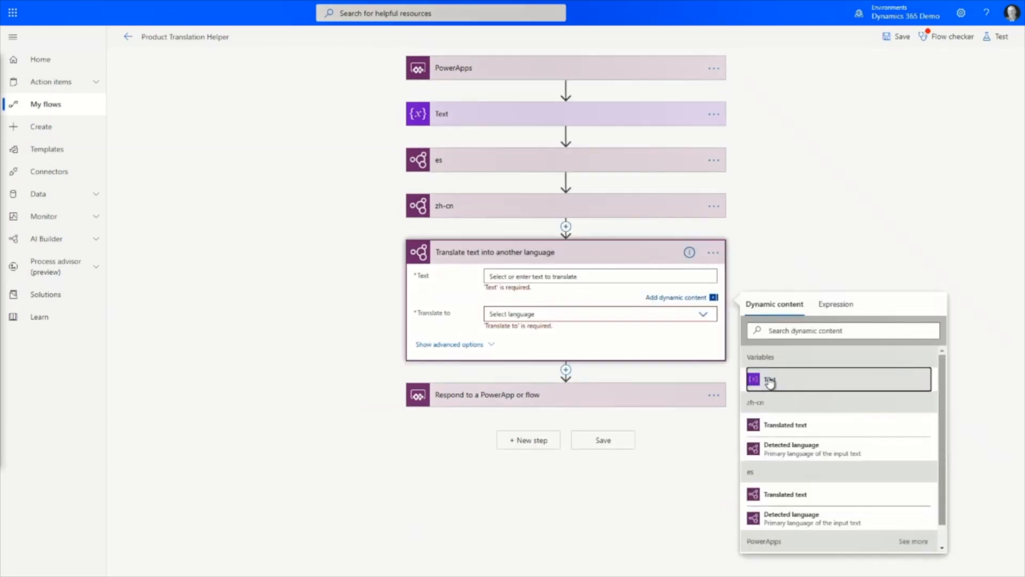
pyautogui.click(761, 379)
pyautogui.click(710, 312)
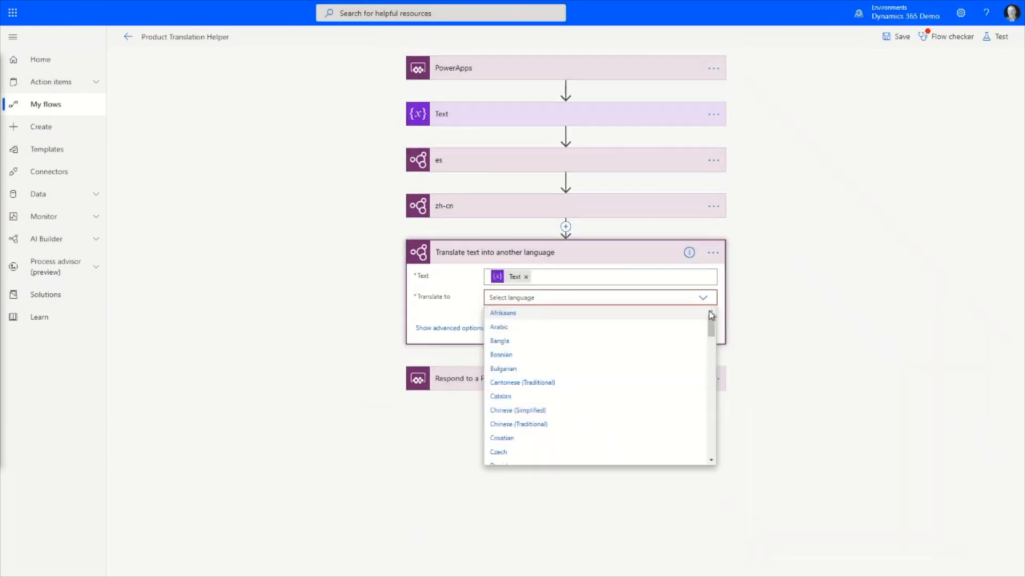
pyautogui.scroll(-5, 606, 371)
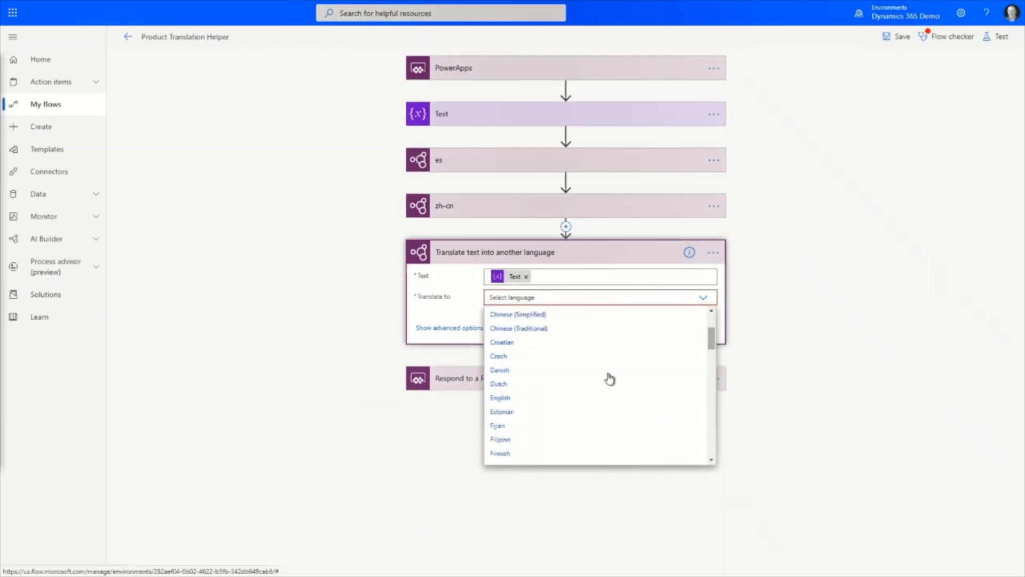
pyautogui.scroll(-7, 611, 368)
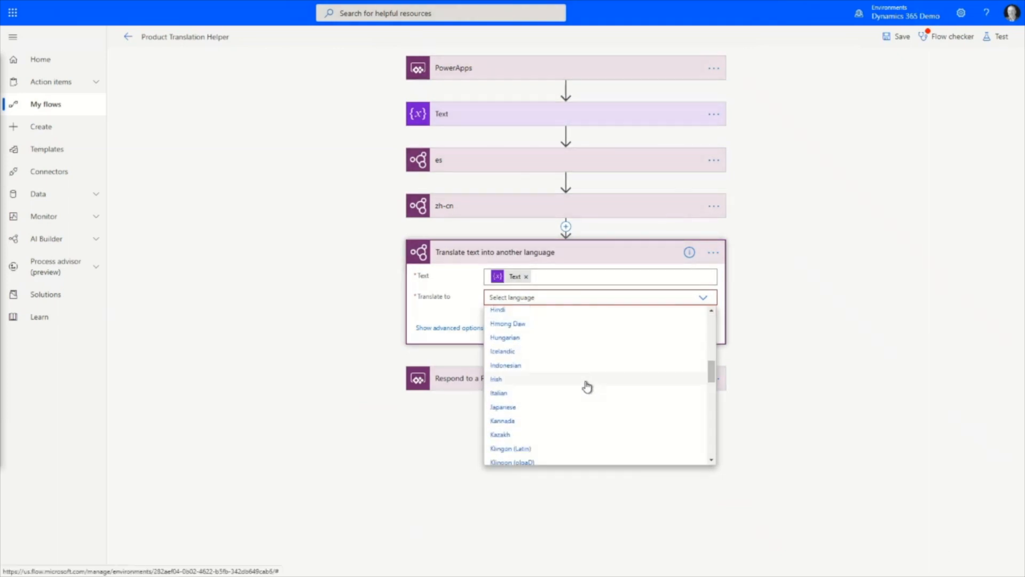
pyautogui.scroll(-1, 545, 414)
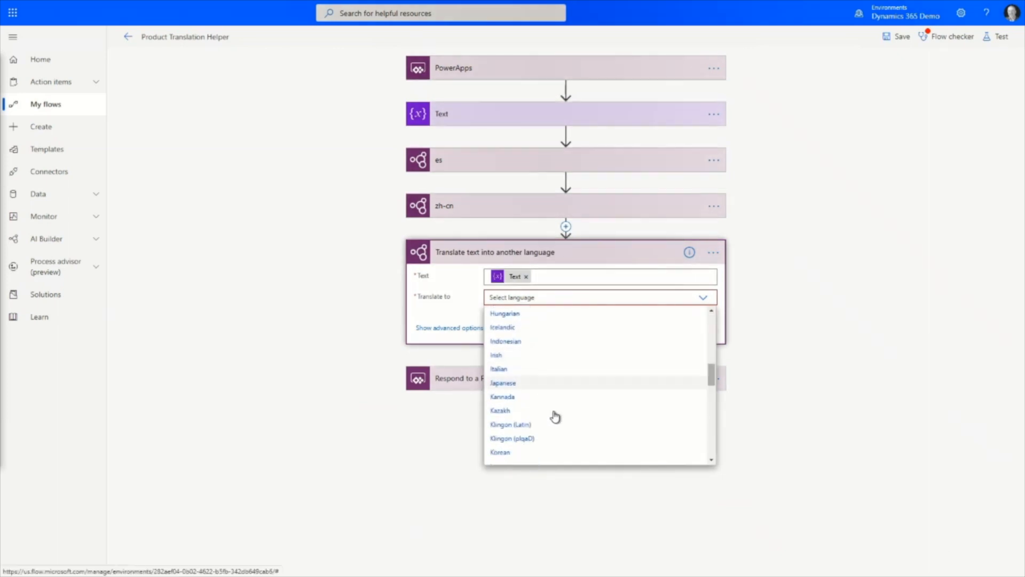
pyautogui.click(547, 442)
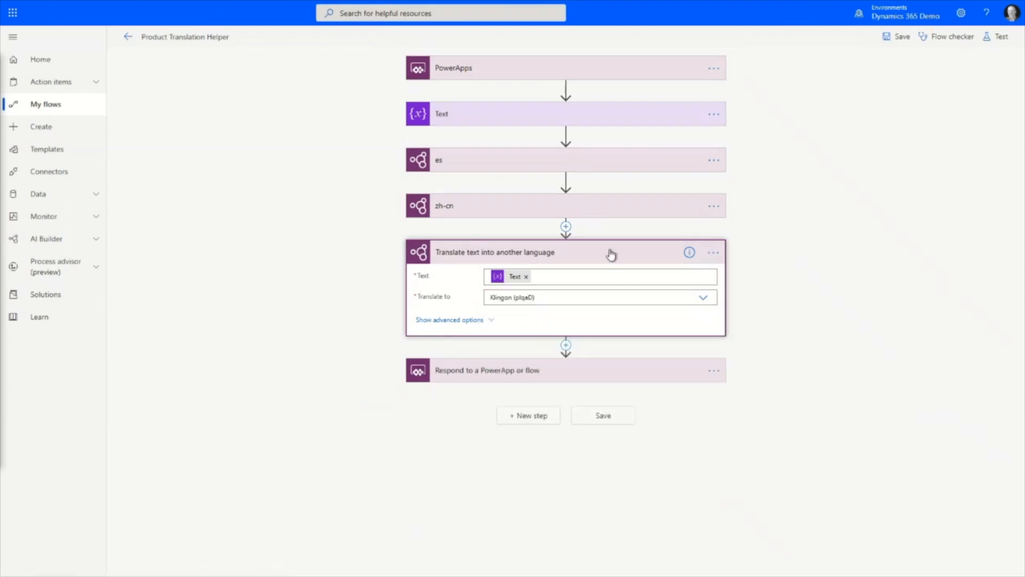
# - Rename the Klingon translation action as plaqD
pyautogui.click(713, 253)
pyautogui.click(757, 277)
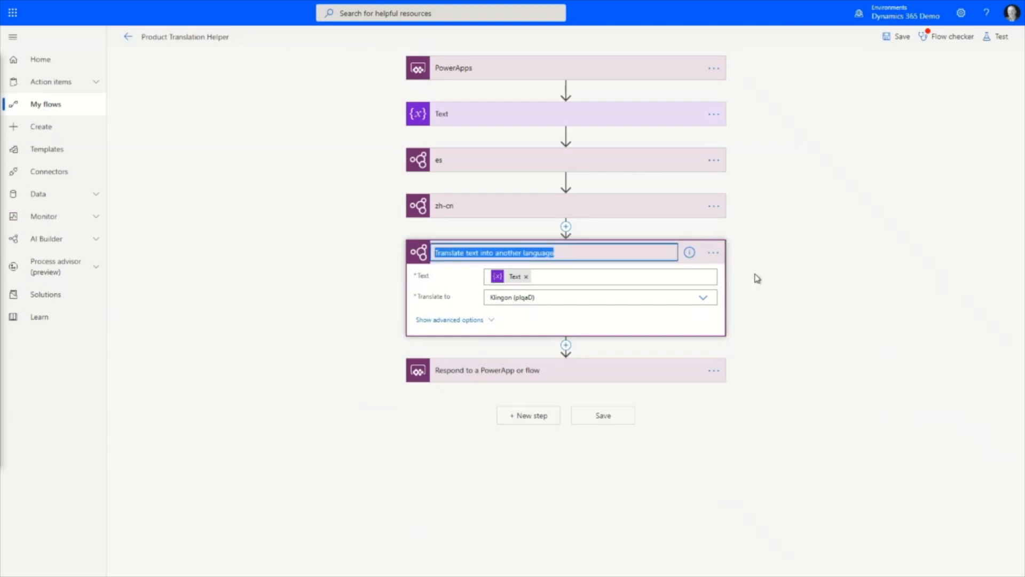
pyautogui.write('pla')
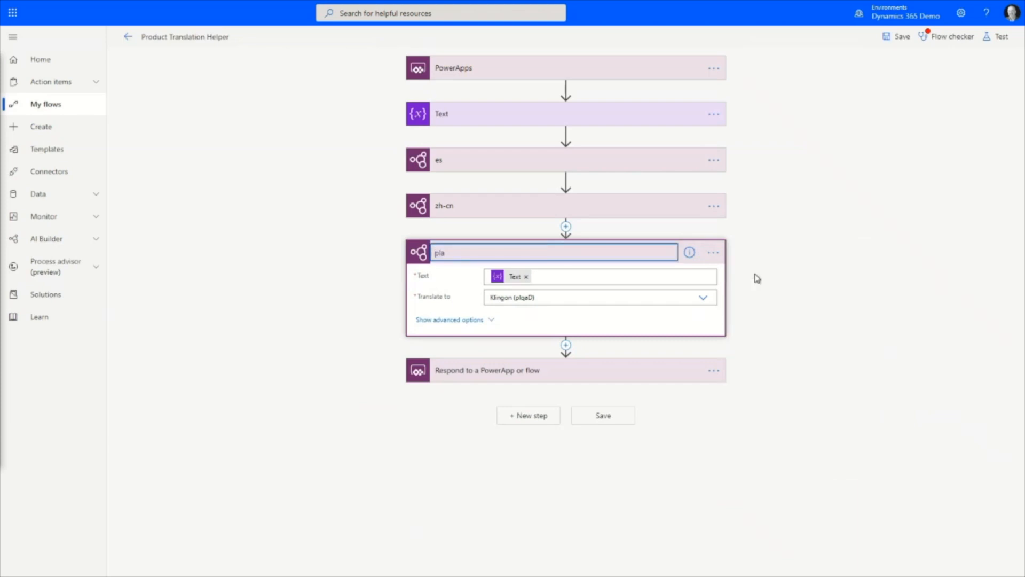
pyautogui.write('qD')
pyautogui.press('Return')
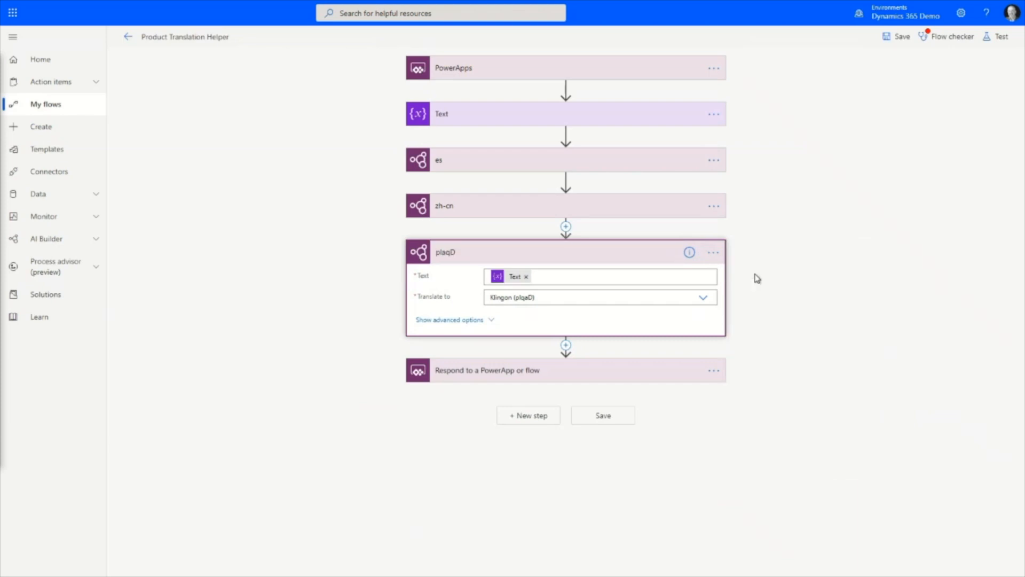
pyautogui.click(474, 320)
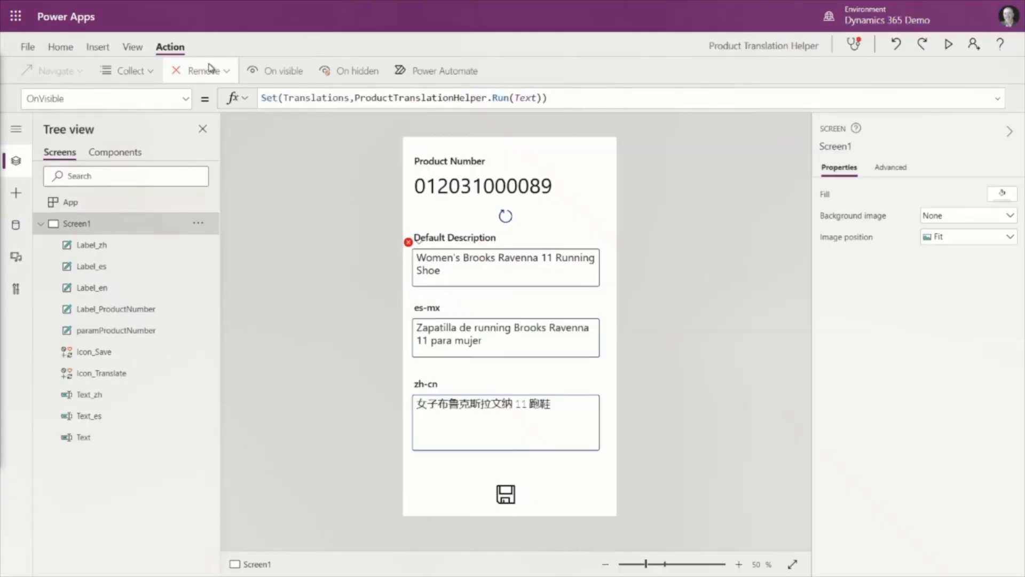
# - In Power Apps, view the flows available to Screen1 and the Default formula of the es-mx text input
pyautogui.click(430, 71)
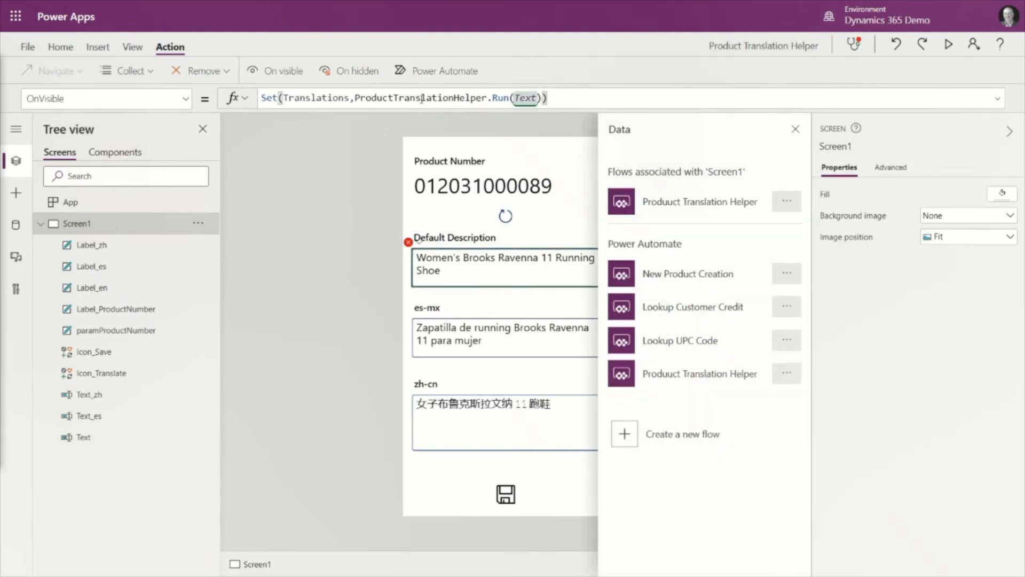
pyautogui.click(431, 324)
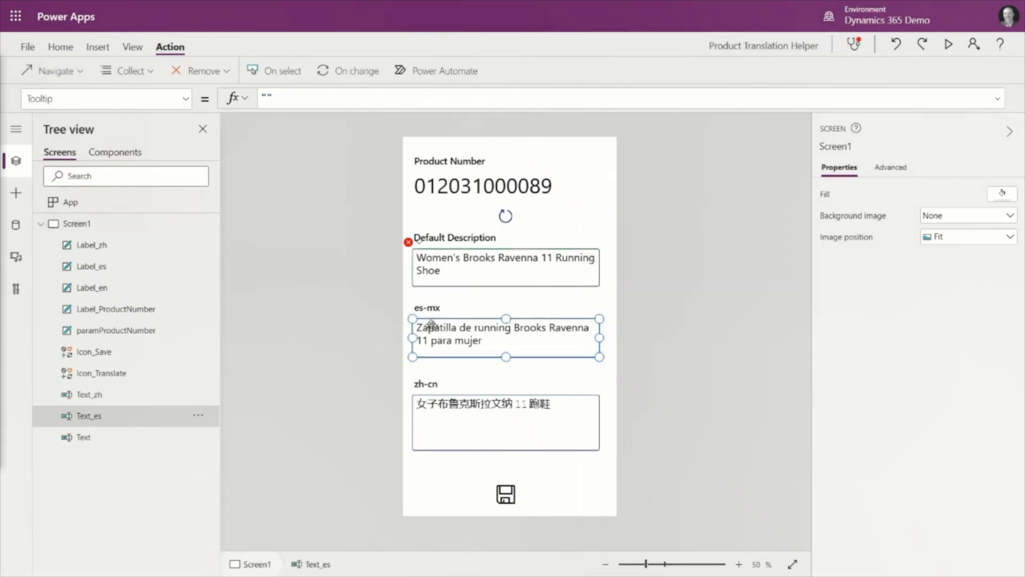
pyautogui.click(187, 101)
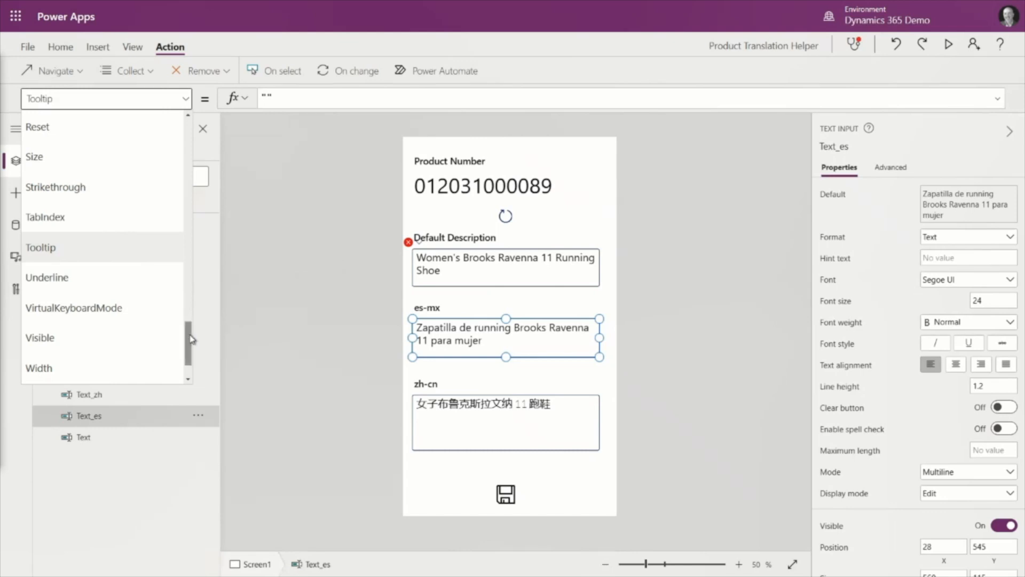
pyautogui.scroll(5, 188, 235)
pyautogui.scroll(10, 188, 236)
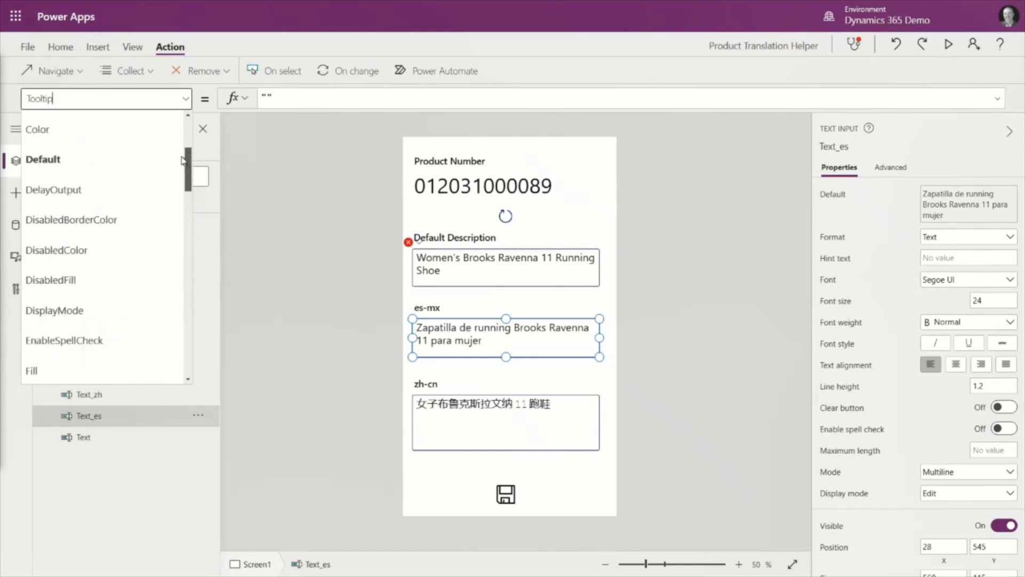
pyautogui.click(71, 193)
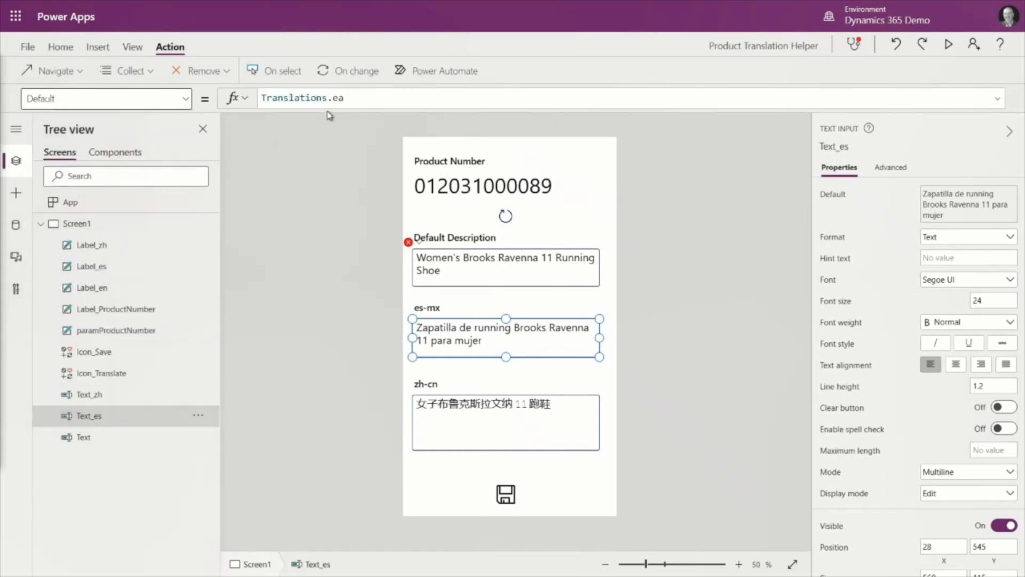
pyautogui.click(350, 99)
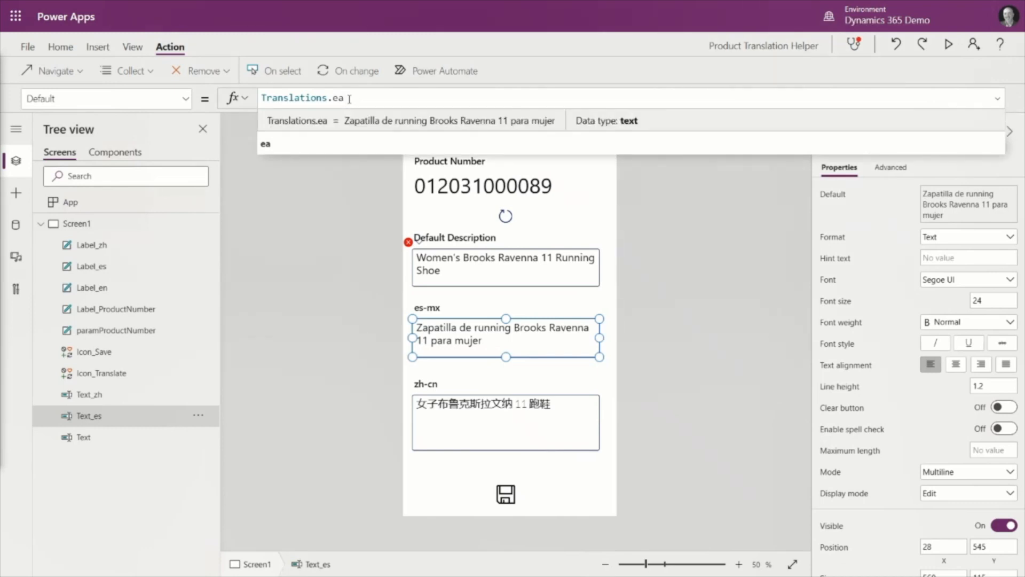
pyautogui.click(431, 317)
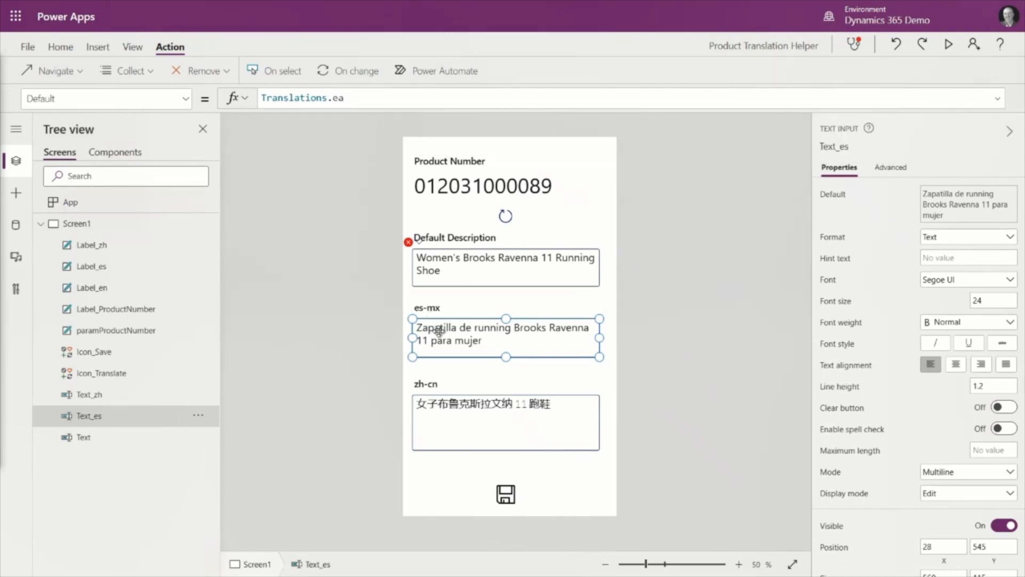
# - Show the Default formula of the zh-cn text input
pyautogui.click(450, 393)
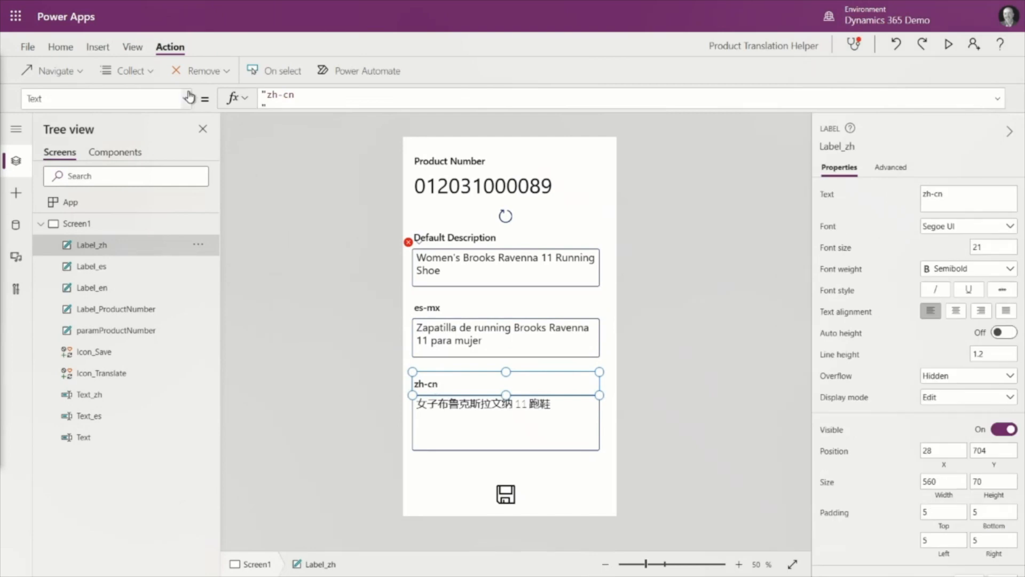
pyautogui.click(455, 421)
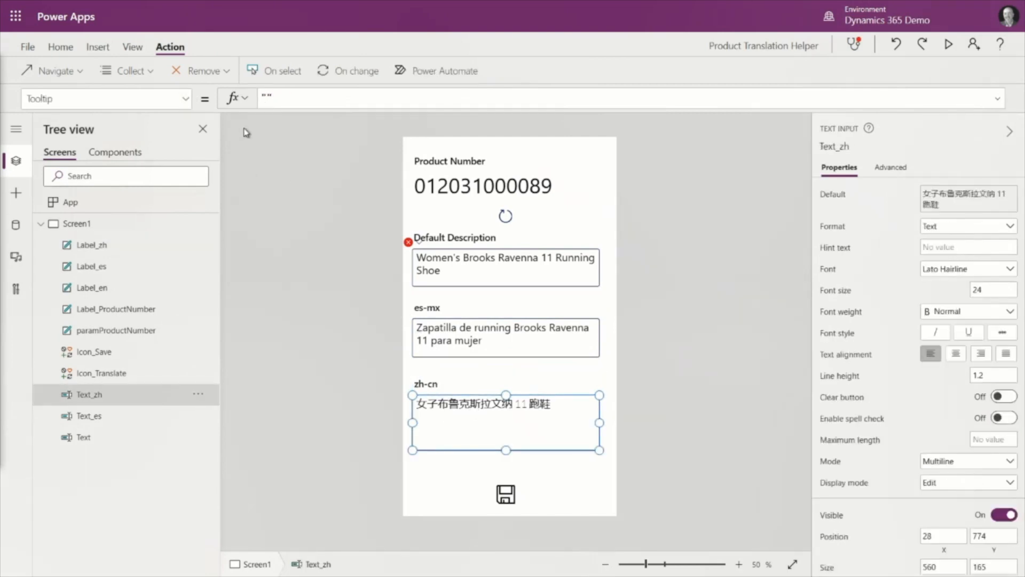
pyautogui.click(186, 101)
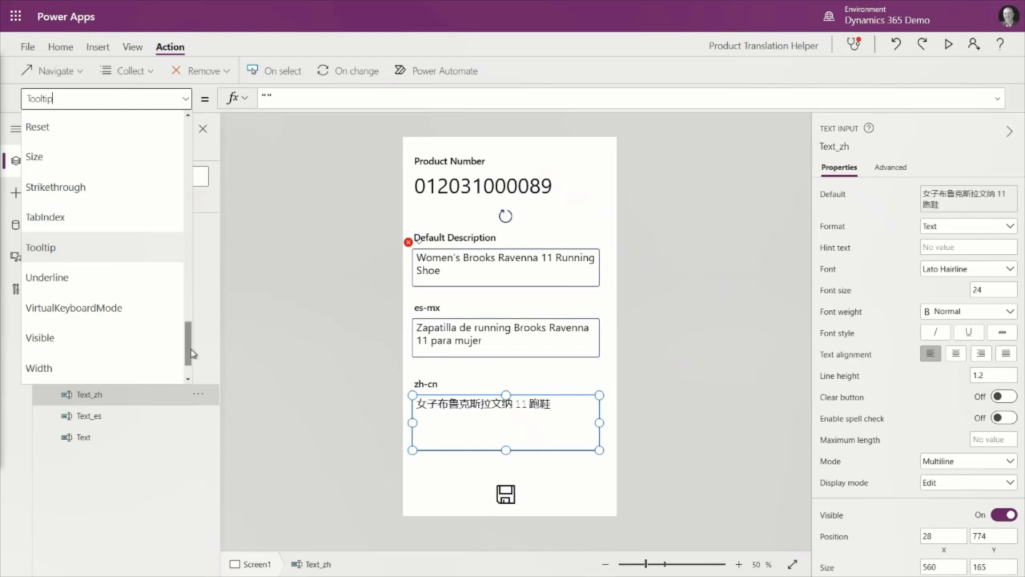
pyautogui.moveTo(192, 343); pyautogui.dragTo(178, 161)
pyautogui.click(67, 172)
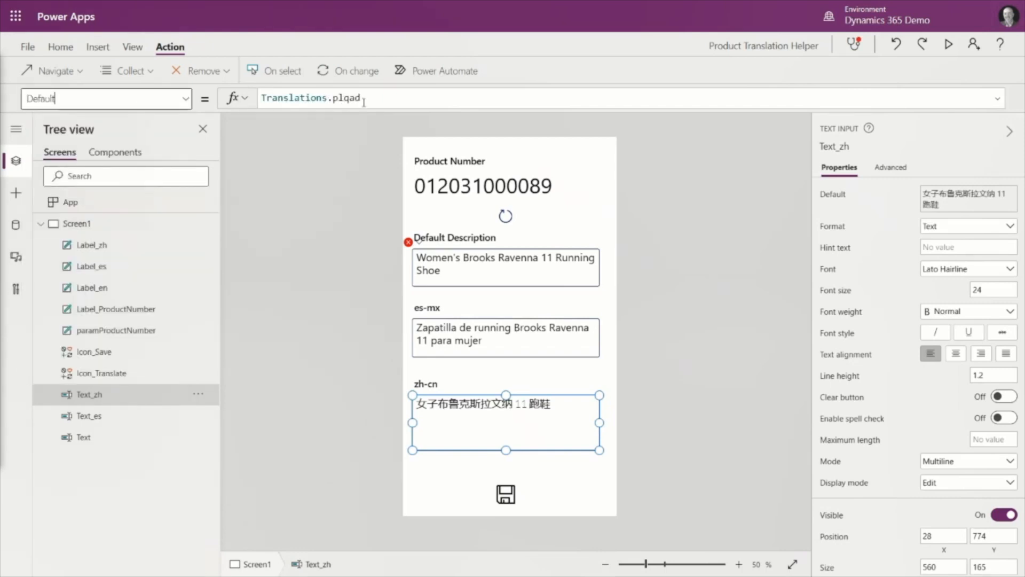
# - Select the save icon on the app screen and expand its OnSelect Patch formula for review
pyautogui.click(521, 494)
pyautogui.click(509, 496)
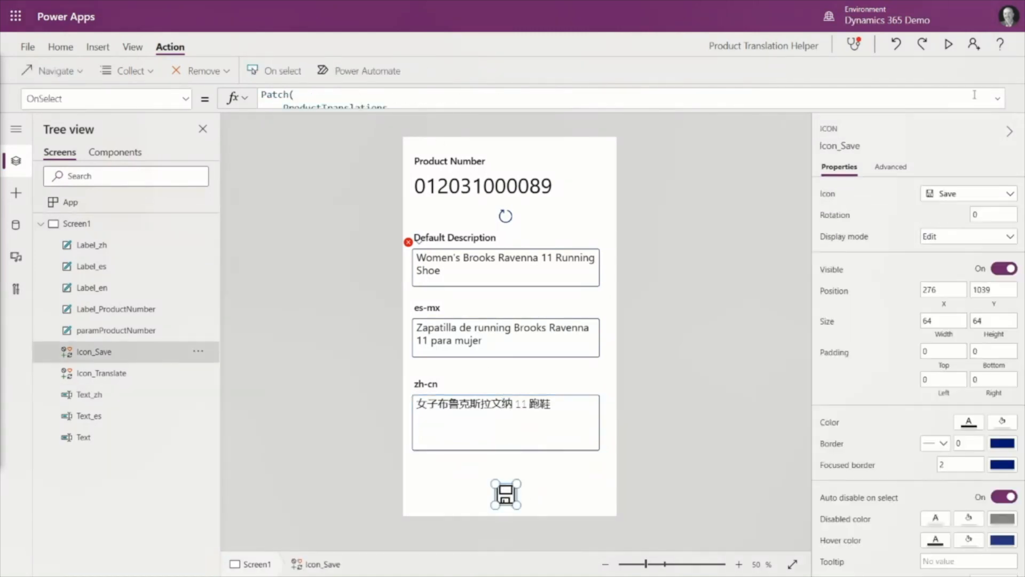
pyautogui.click(998, 102)
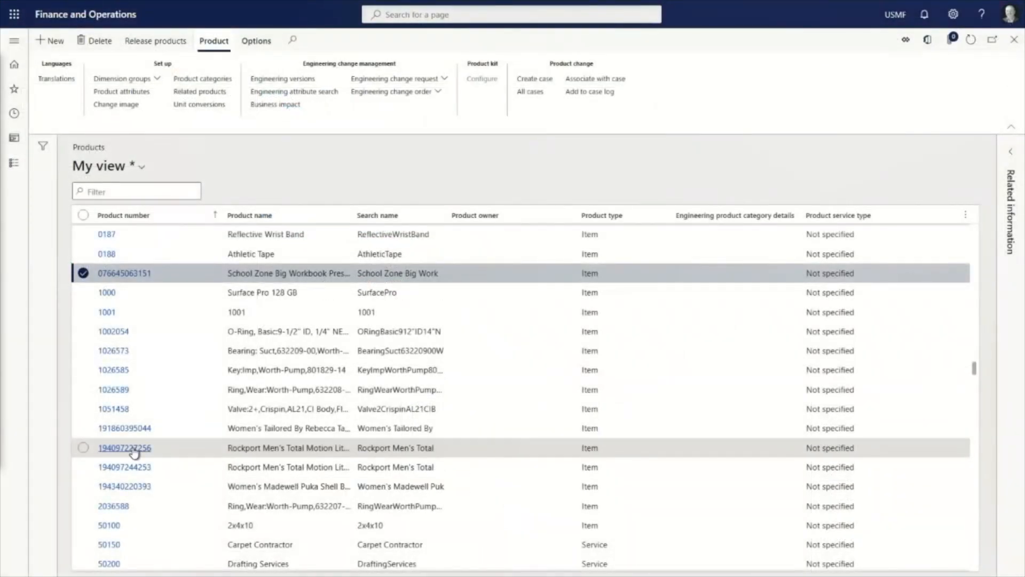
pyautogui.click(132, 430)
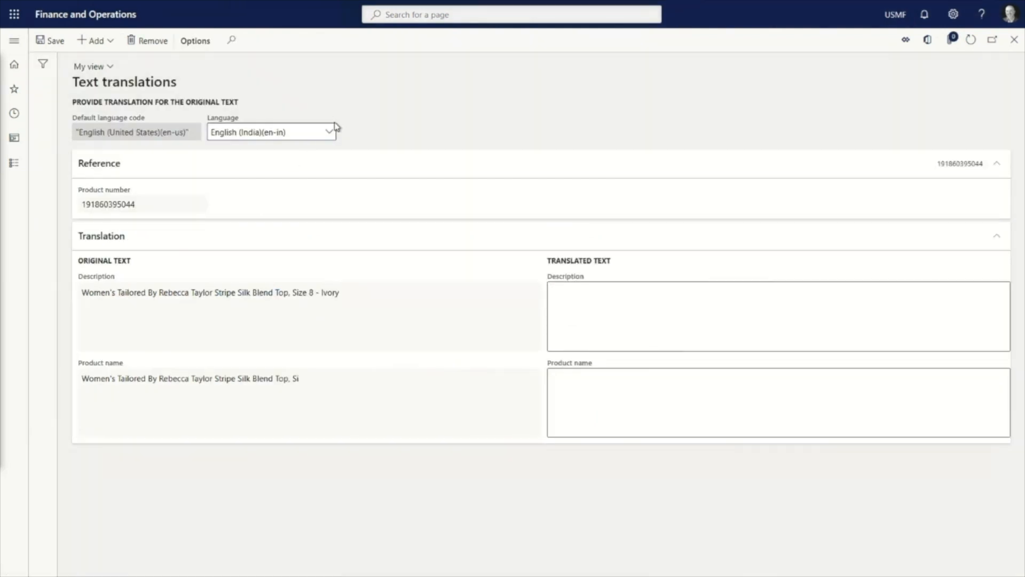
pyautogui.click(330, 132)
pyautogui.click(275, 185)
pyautogui.click(328, 137)
pyautogui.click(273, 255)
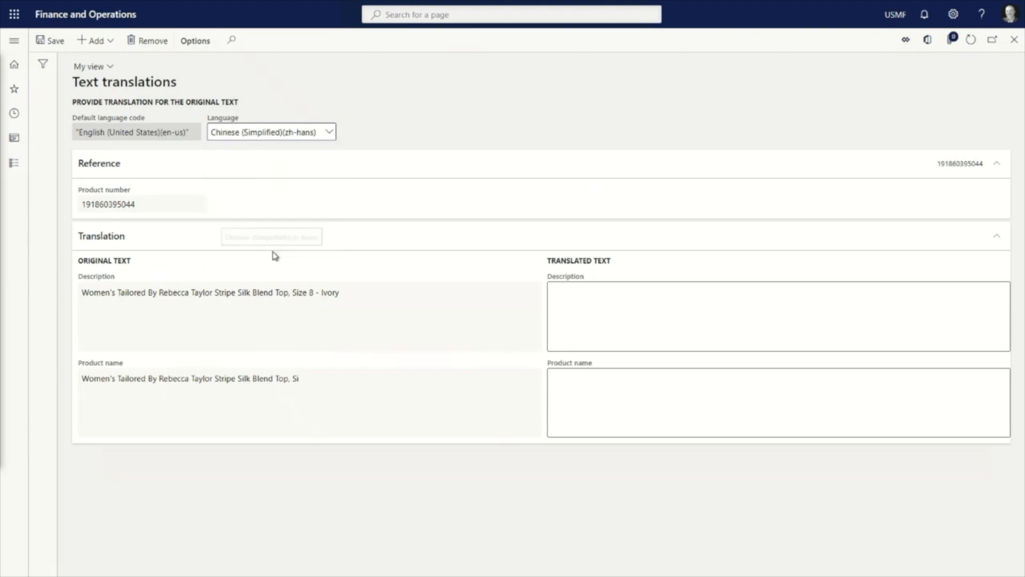
pyautogui.click(111, 67)
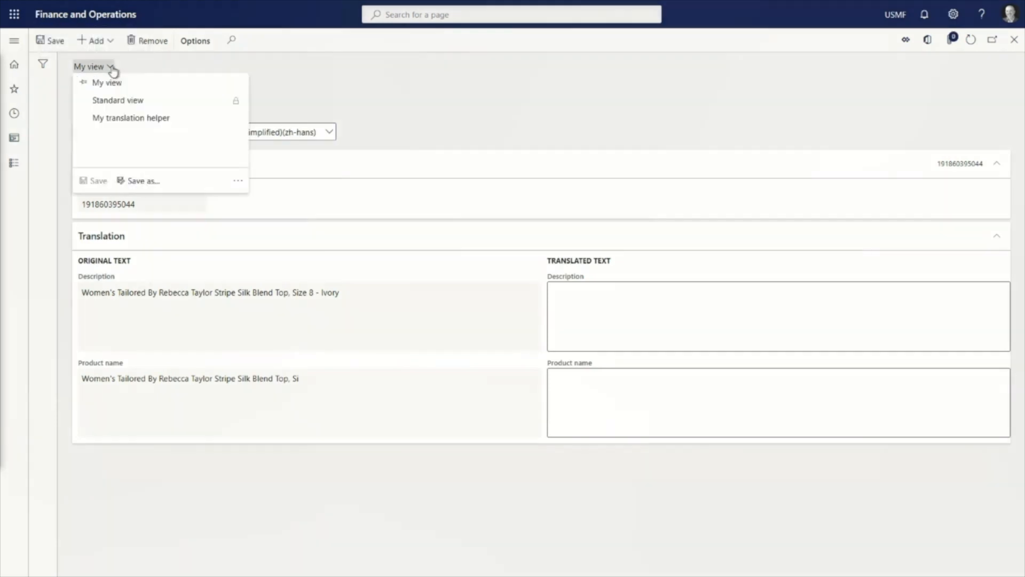
pyautogui.click(142, 121)
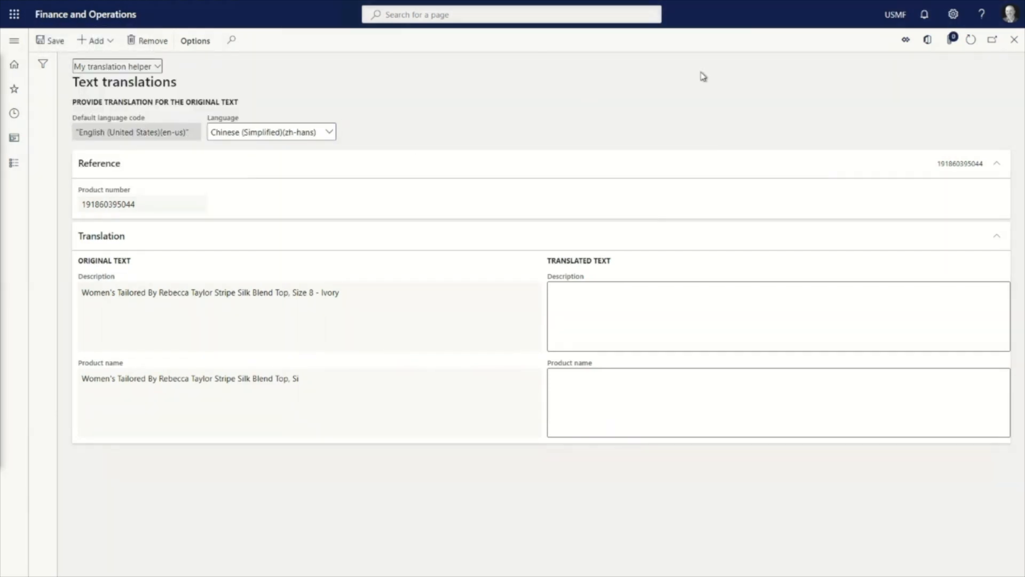
# - Run the embedded My translation helper app to generate the product's es-mx and zh-cn translations, save them, and close the app
pyautogui.click(907, 42)
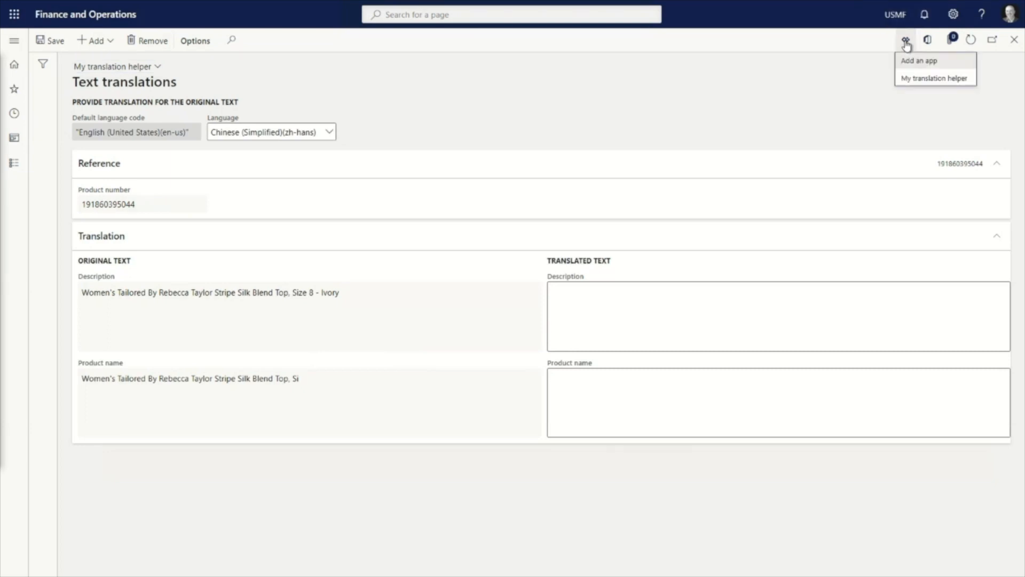
pyautogui.click(924, 79)
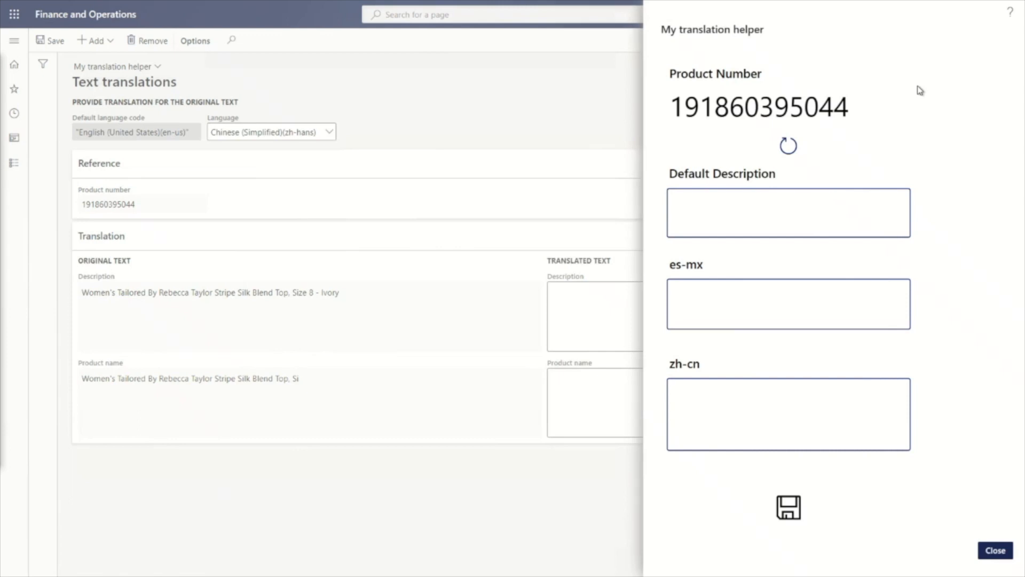
pyautogui.click(788, 145)
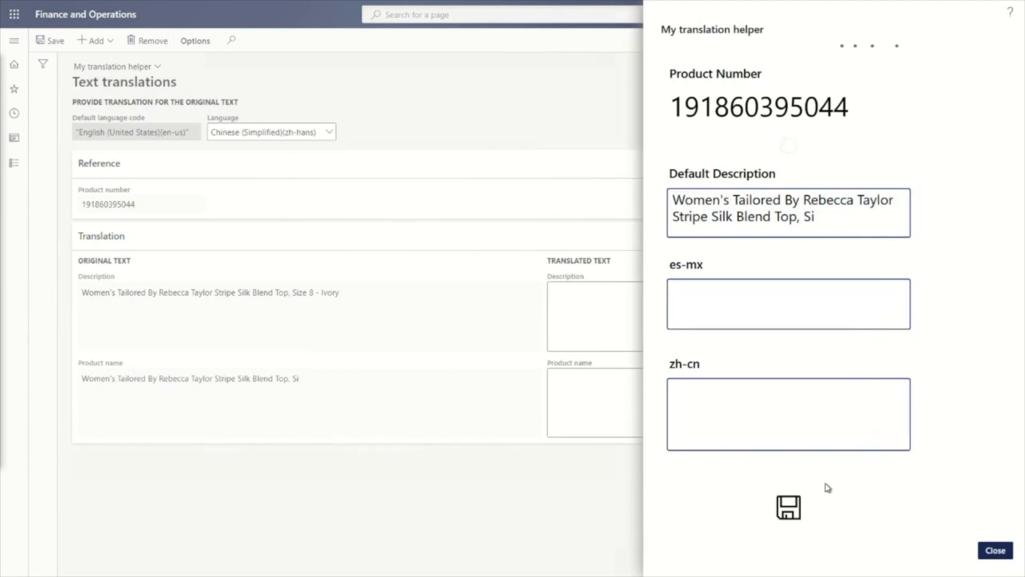
pyautogui.click(792, 509)
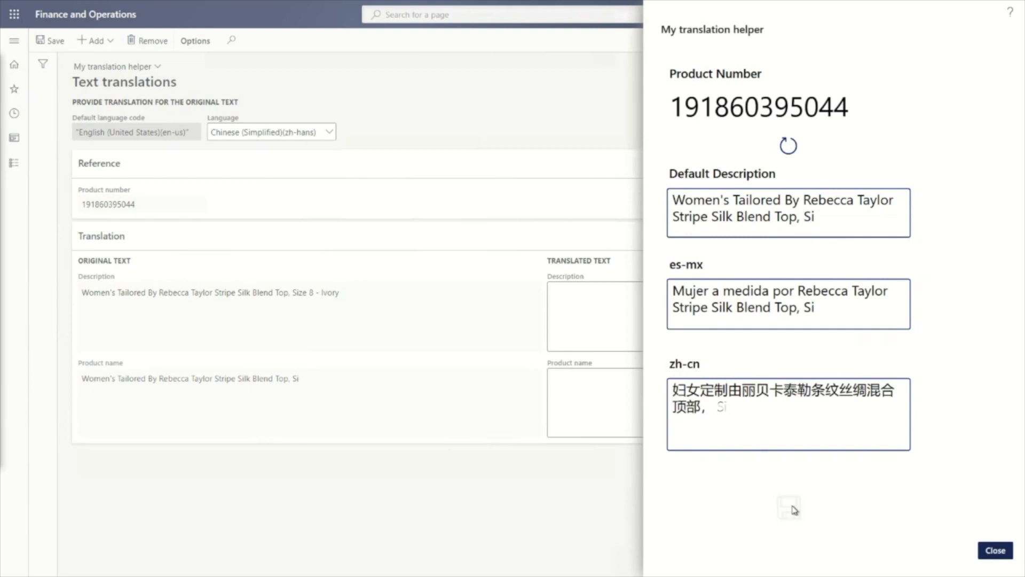
pyautogui.click(996, 551)
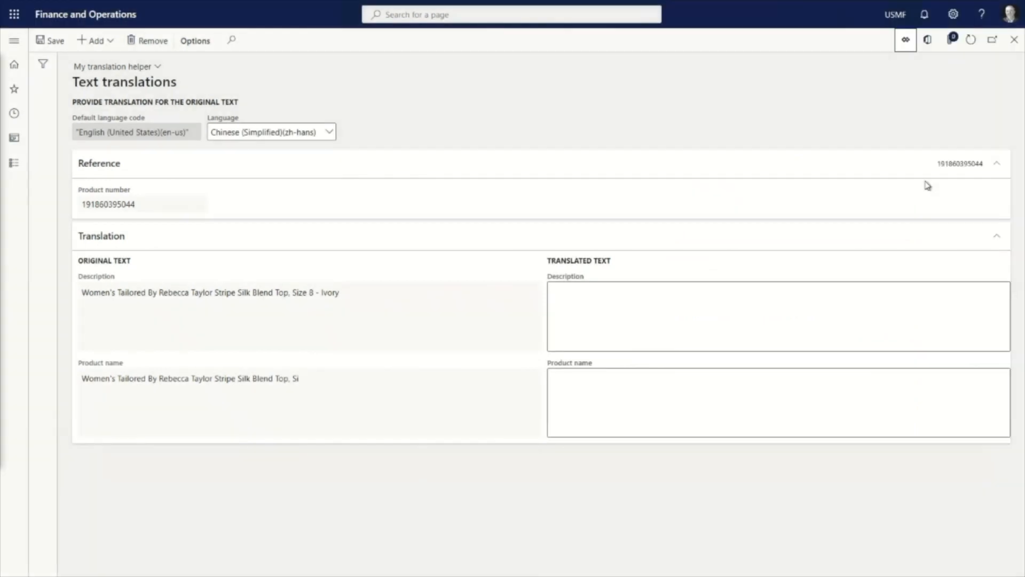
# - Refresh the text translations and switch the language to Spanish (Mexico) to check the translated product name
pyautogui.click(971, 43)
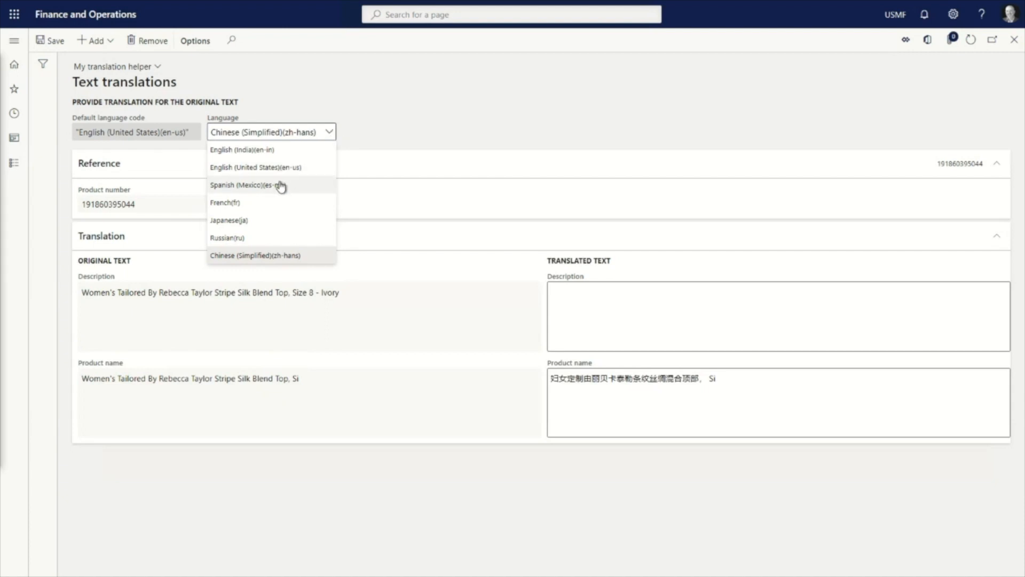
pyautogui.click(278, 184)
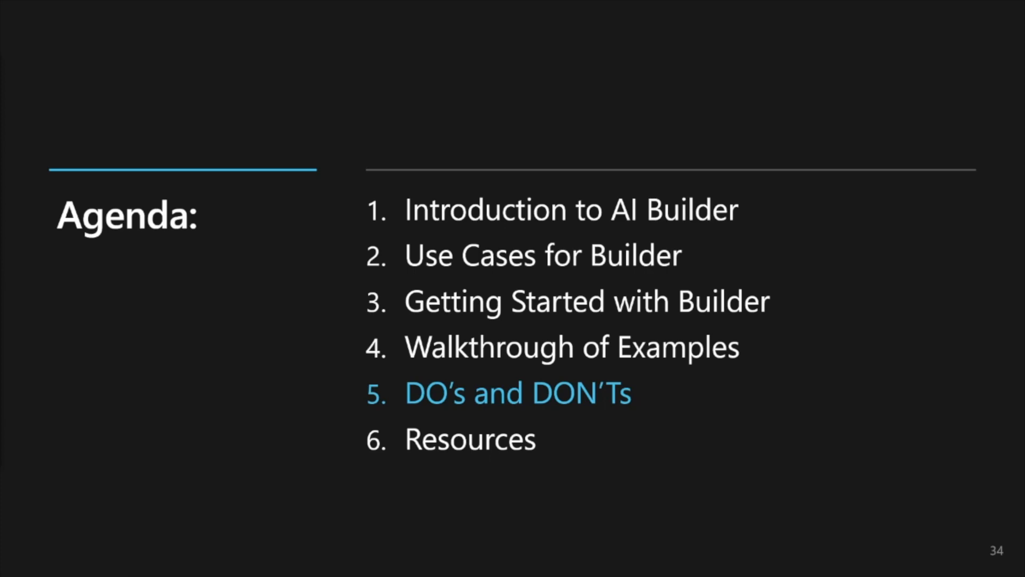
pyautogui.press('Right')
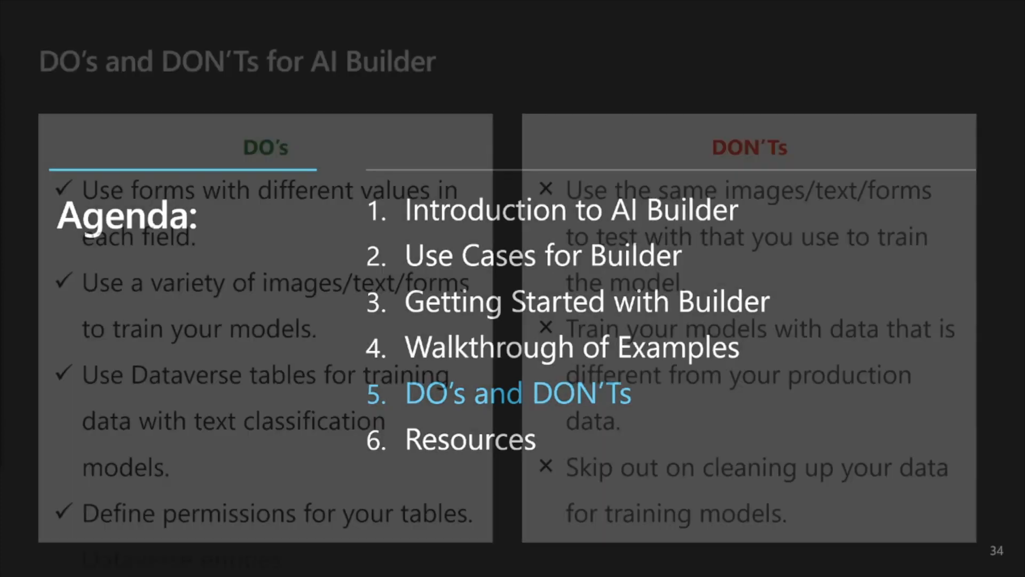